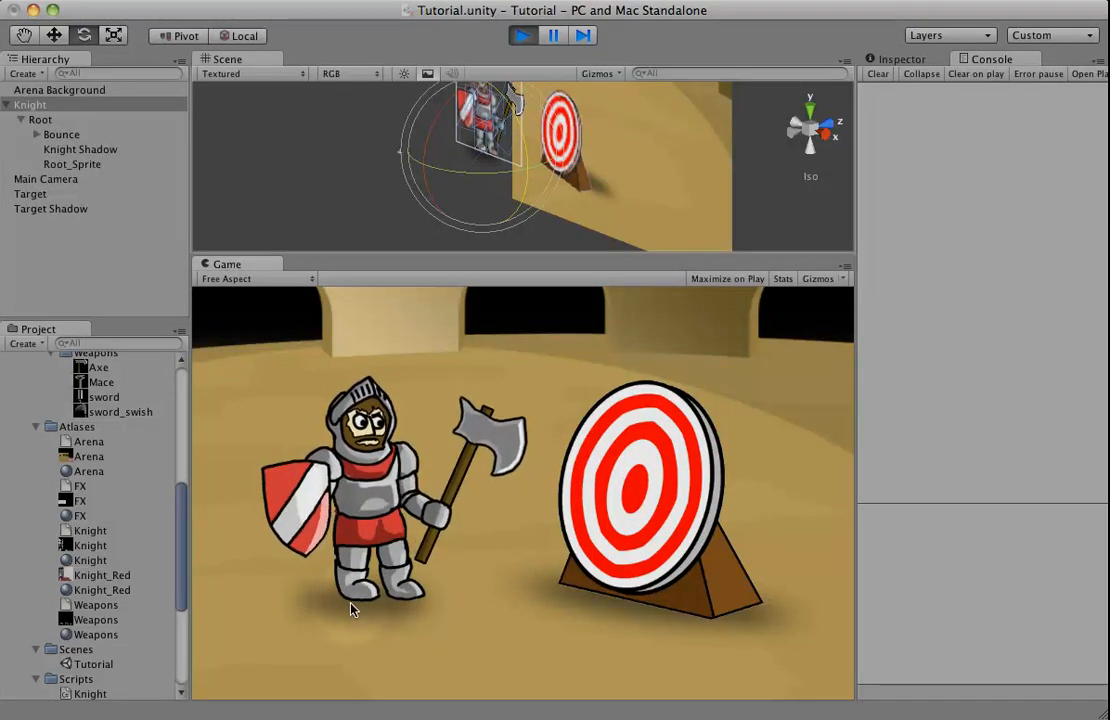
Stop the running game and enable a custom pivot on the Knight Shadow sprite, moved to about X -0.026, Y -0.116
{"action": "left_click", "coordinate": [522, 35]}
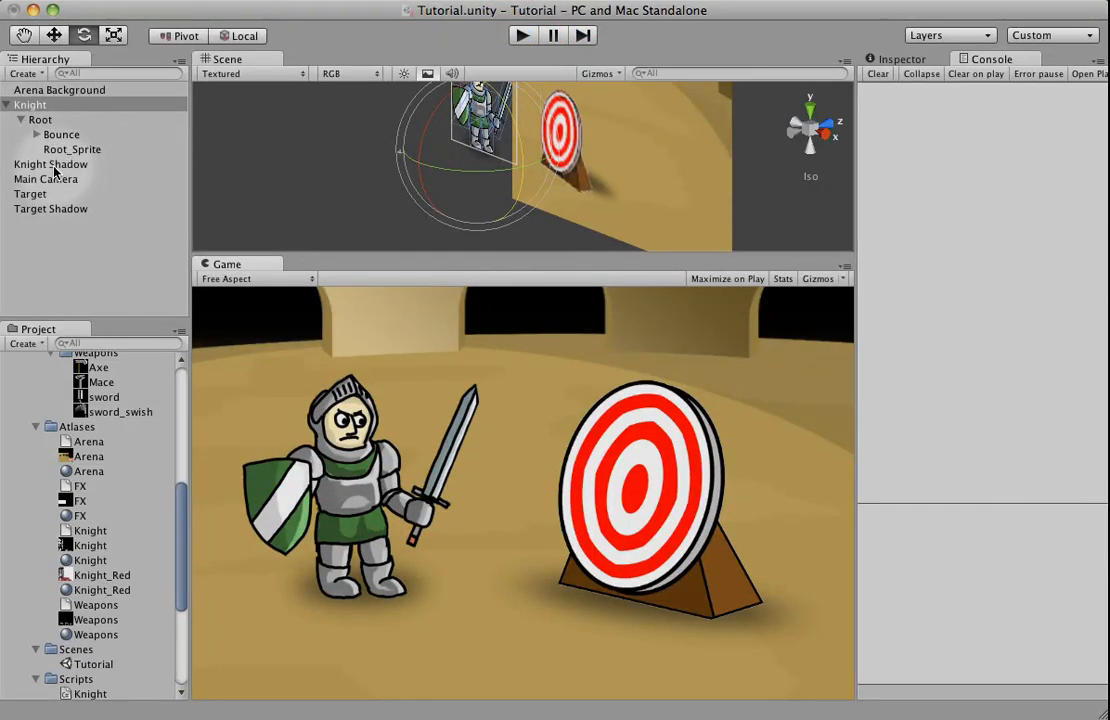
{"action": "left_click", "coordinate": [53, 165]}
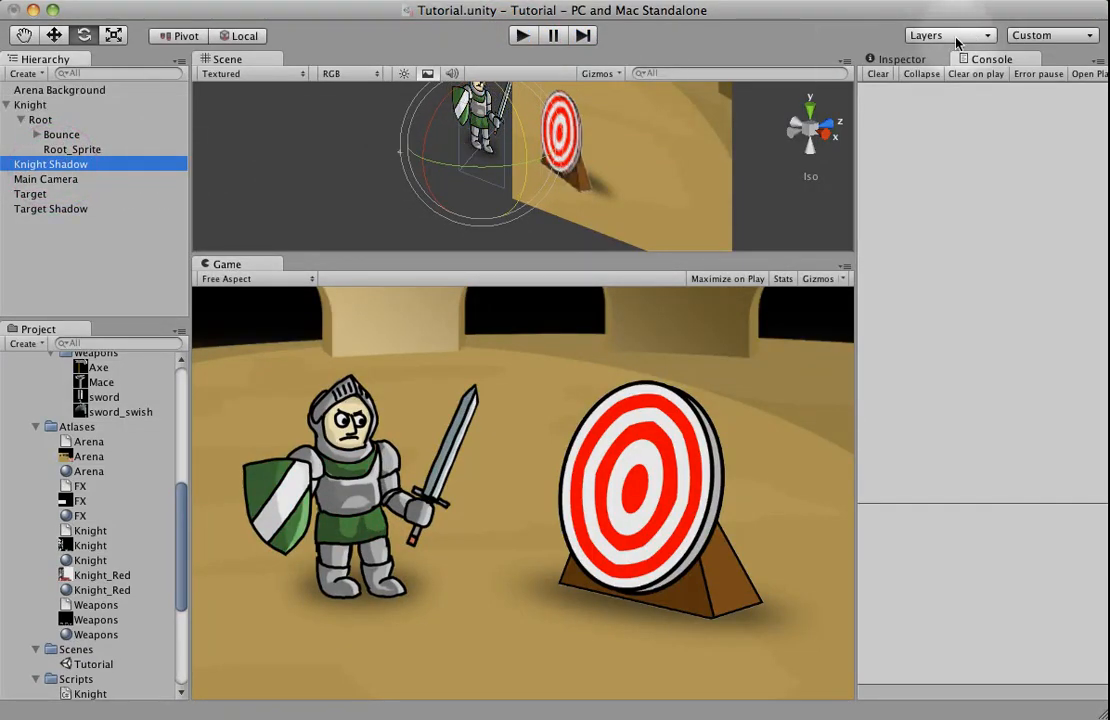
{"action": "left_click", "coordinate": [905, 59]}
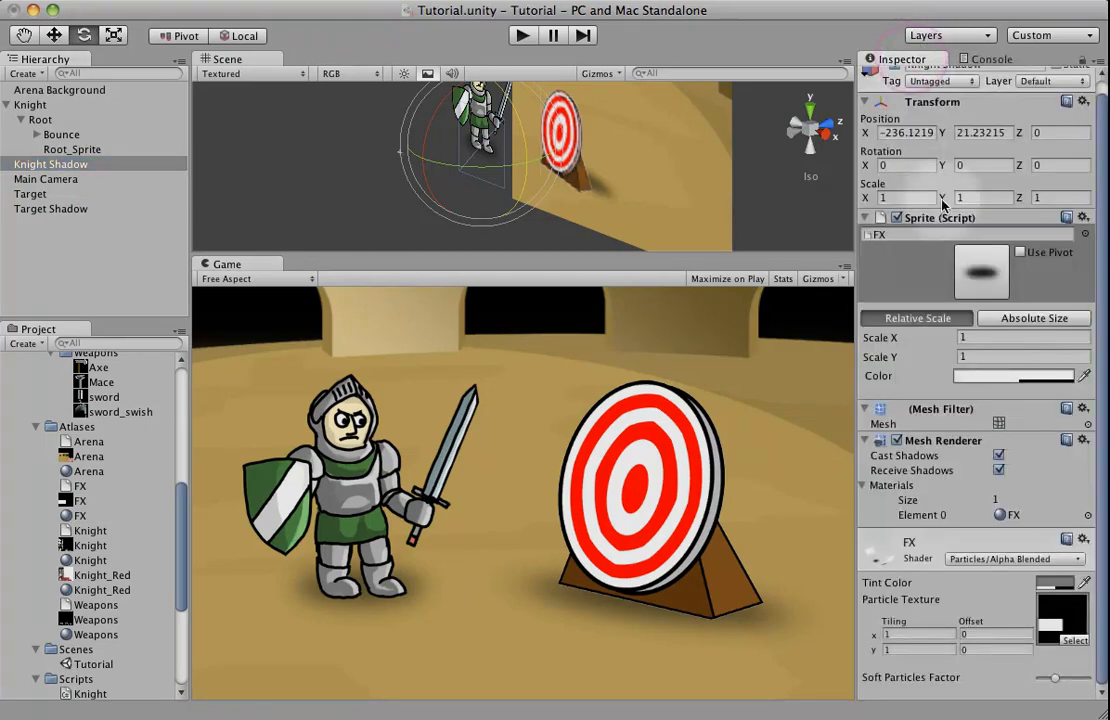
{"action": "left_click", "coordinate": [1020, 252]}
{"action": "left_click", "coordinate": [1040, 281]}
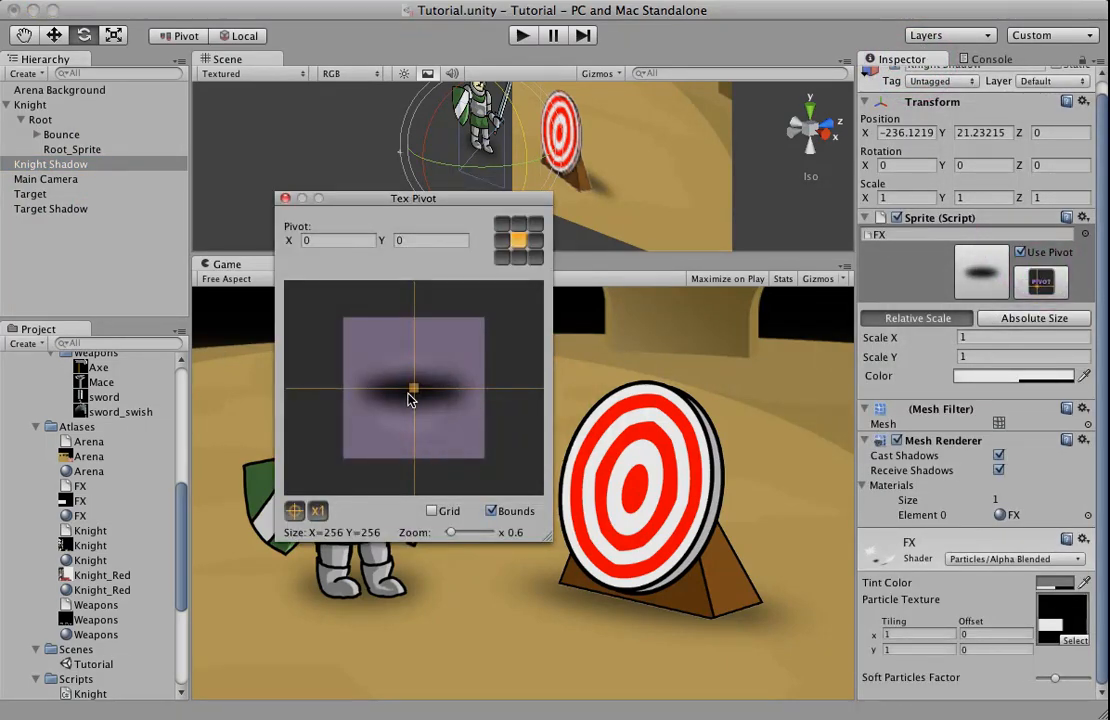
{"action": "left_click_drag", "start_coordinate": [409, 398], "coordinate": [411, 408]}
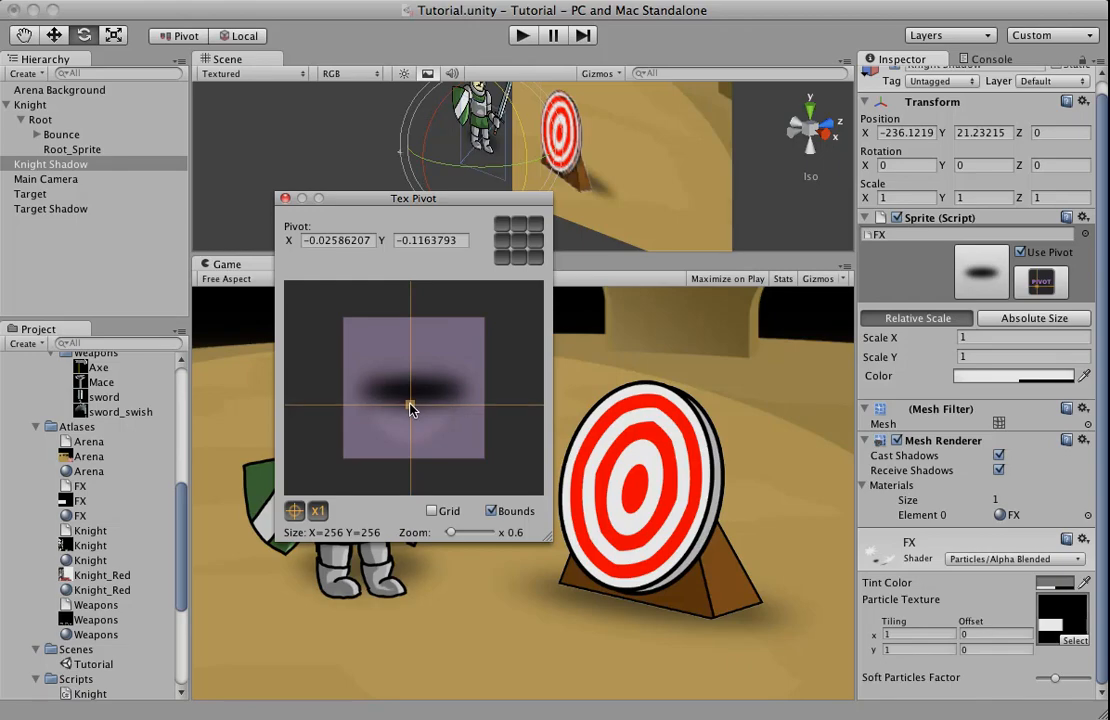
{"action": "left_click", "coordinate": [285, 198]}
Play-test the knight walking and attacking the target with the console shown, and clear the log after stopping the game
{"action": "left_click", "coordinate": [521, 36]}
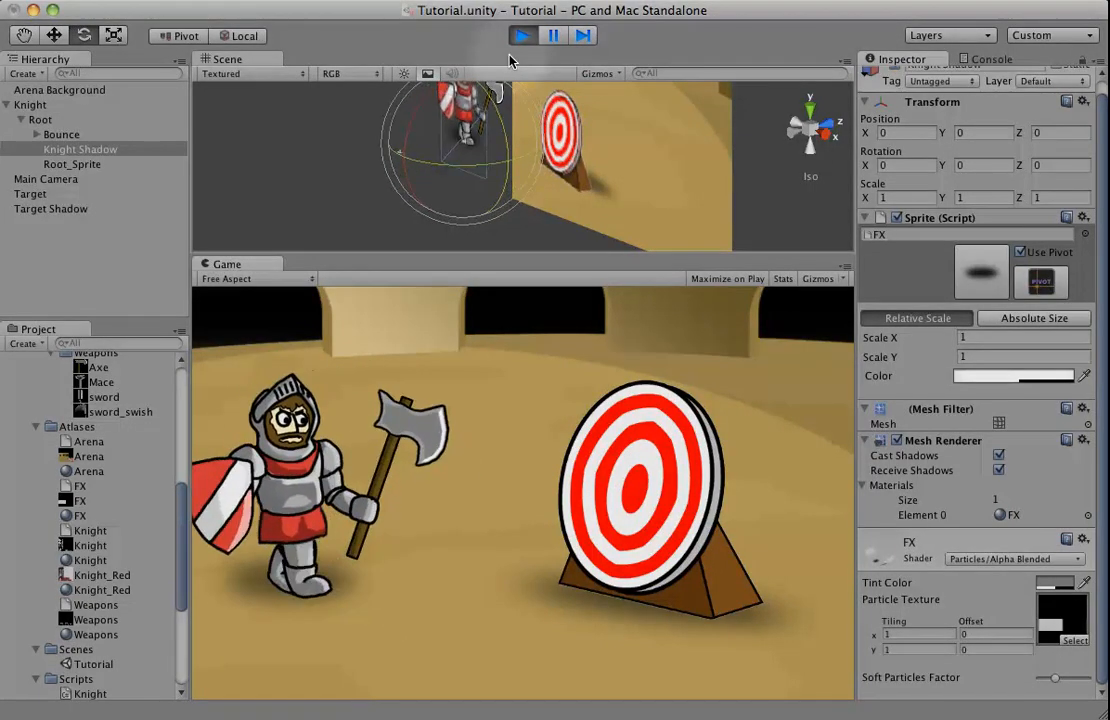
{"action": "left_click", "coordinate": [988, 59]}
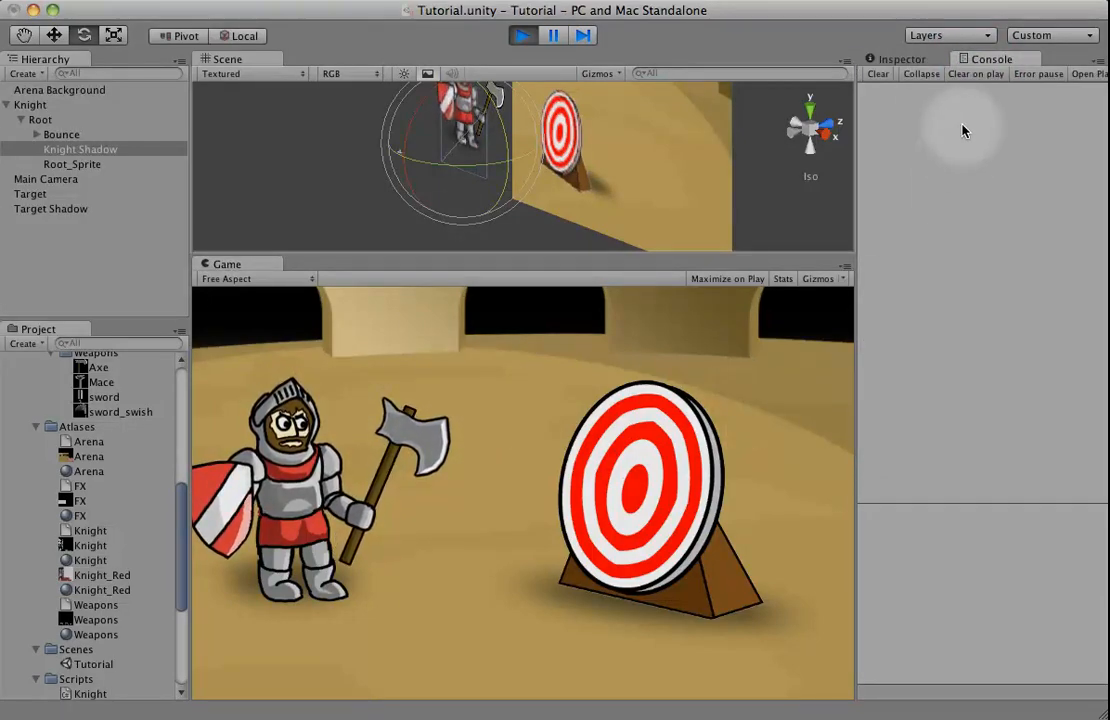
{"action": "left_click", "coordinate": [460, 546]}
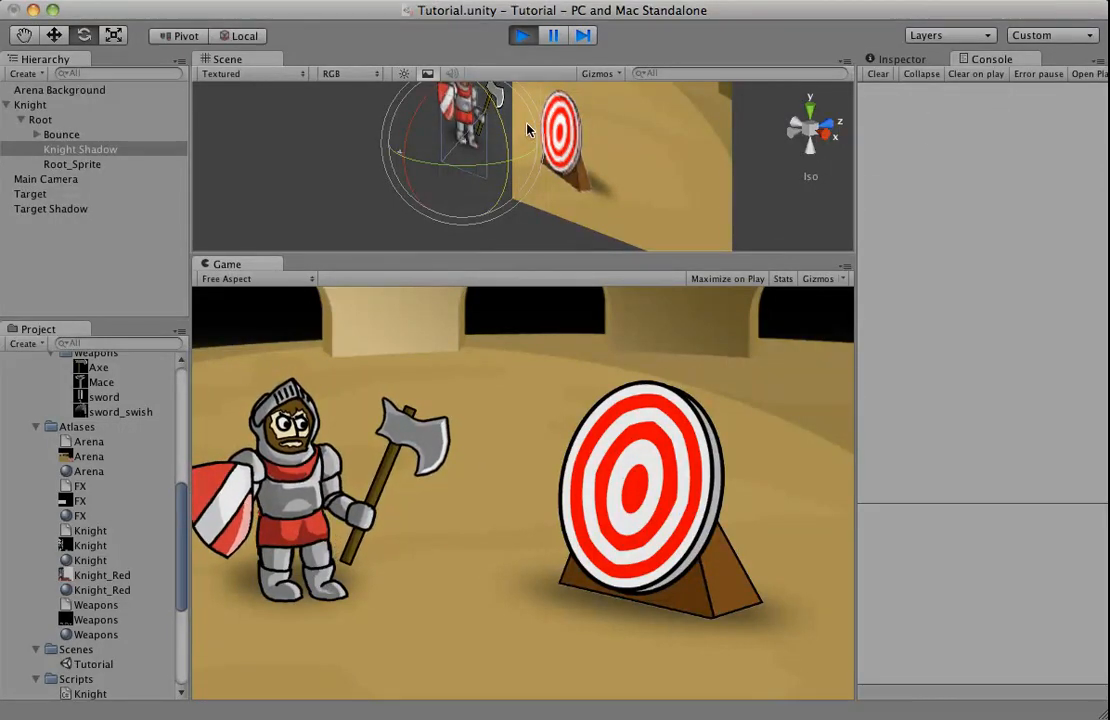
{"action": "key", "text": "Right"}
{"action": "left_click", "coordinate": [502, 562]}
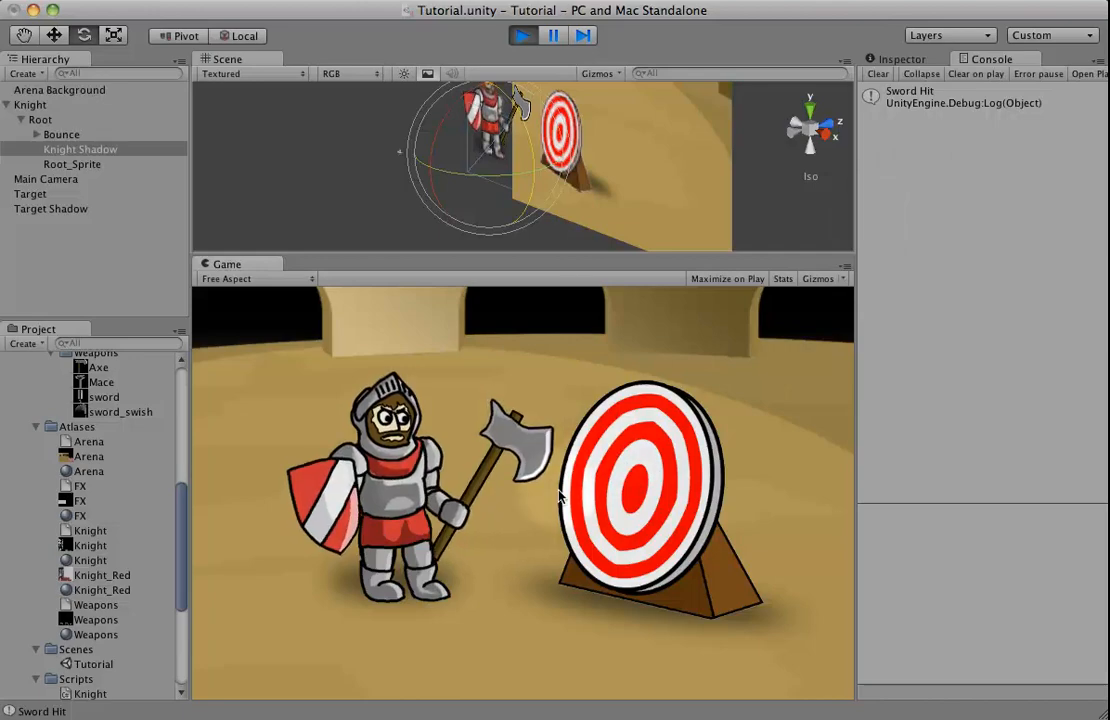
{"action": "key", "text": "Left"}
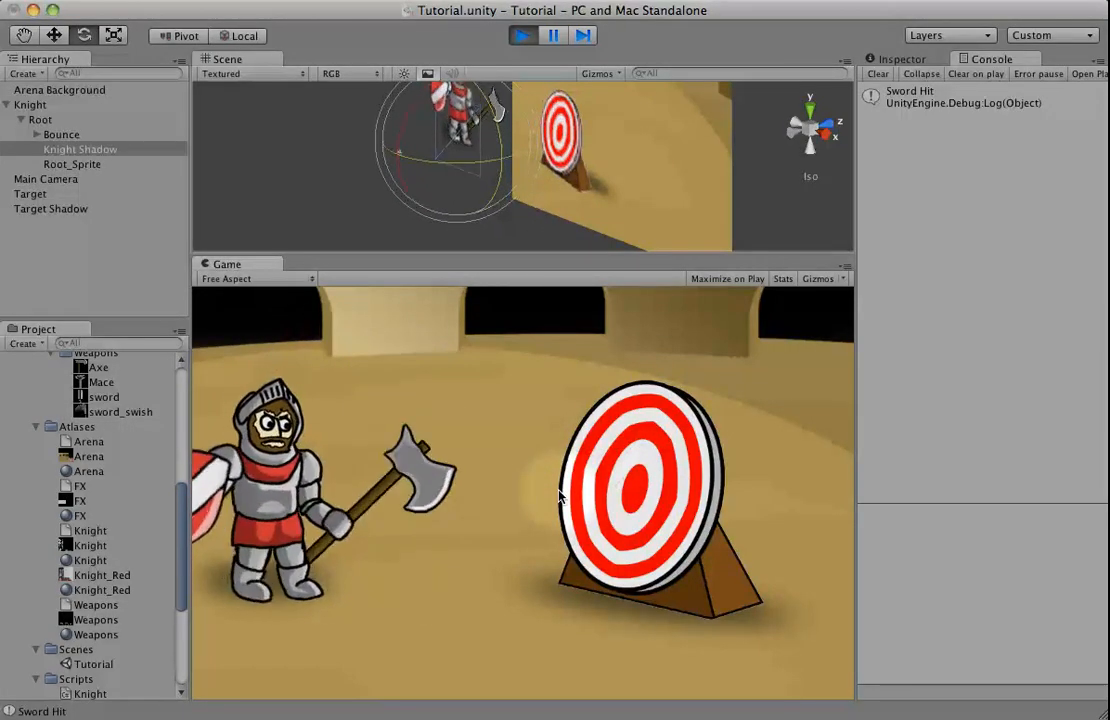
{"action": "key", "text": "Right"}
{"action": "key", "text": "space"}
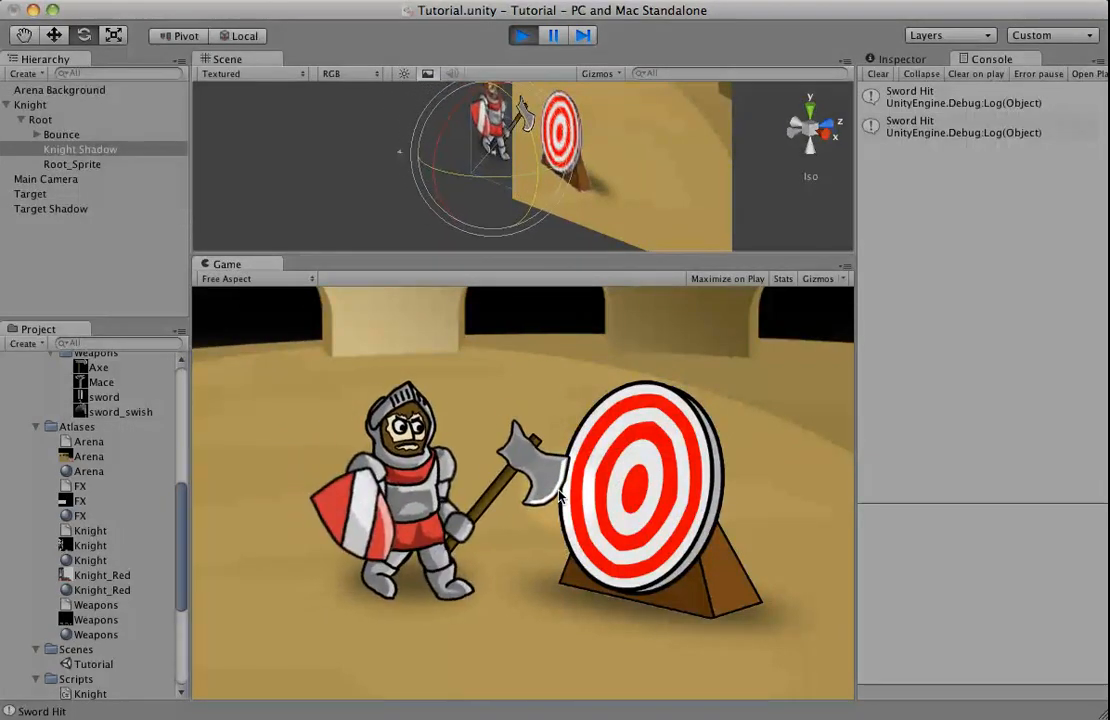
{"action": "key", "text": "space"}
{"action": "key", "text": "space"}
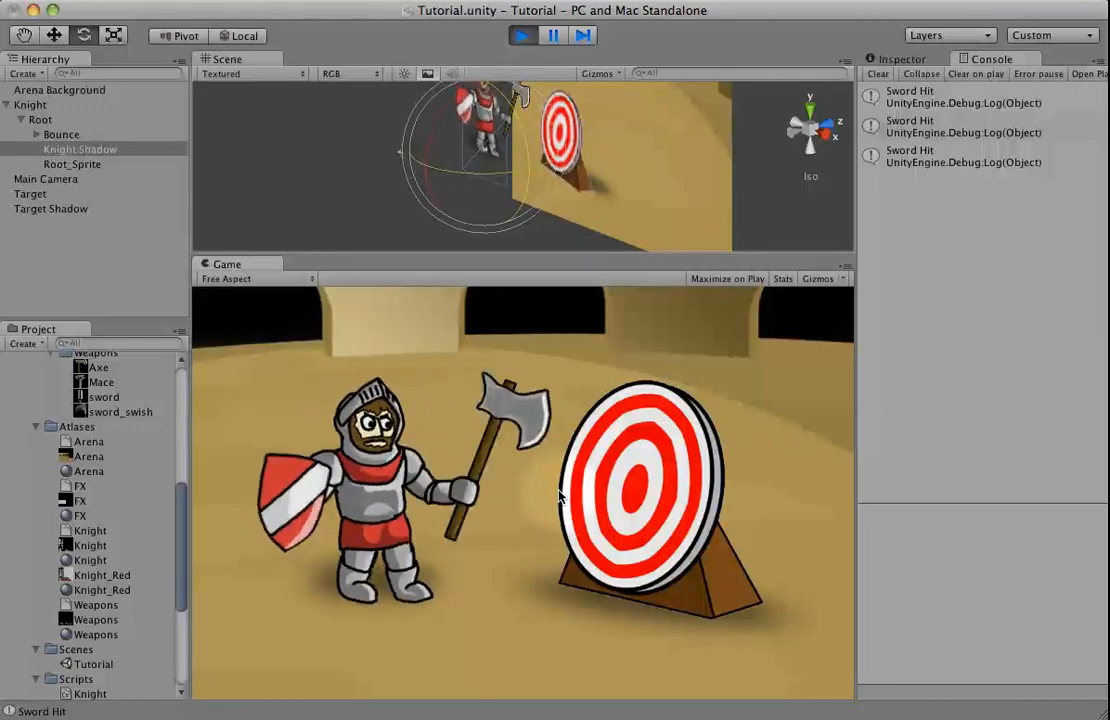
{"action": "left_click", "coordinate": [521, 35]}
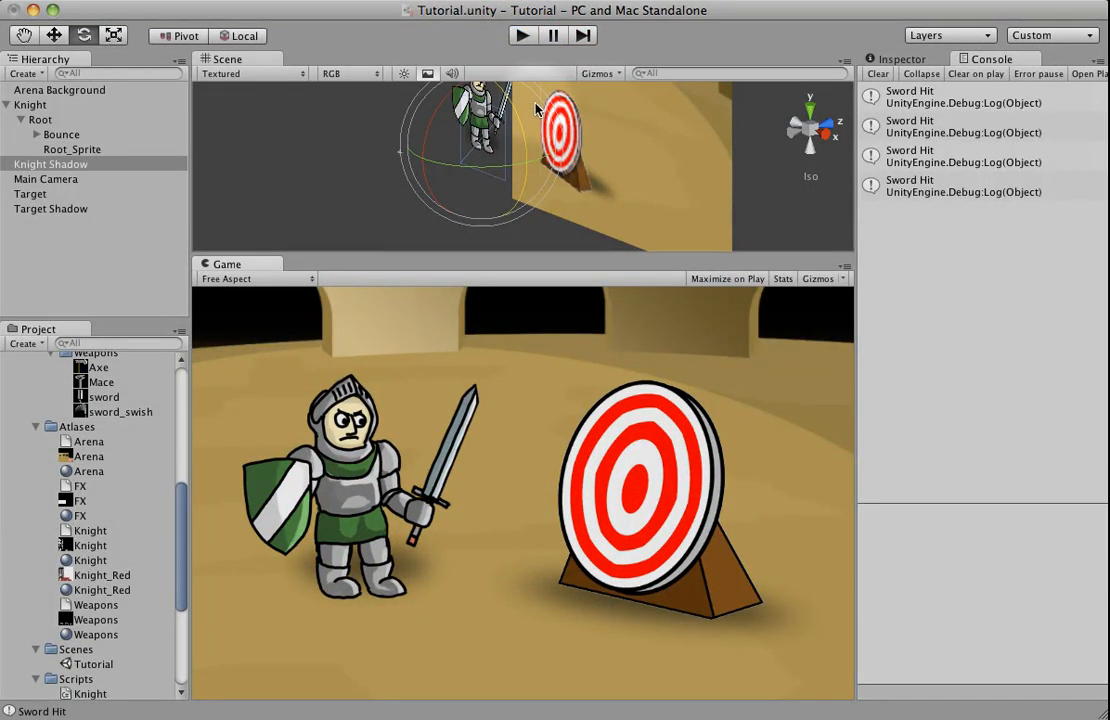
{"action": "left_click", "coordinate": [876, 74]}
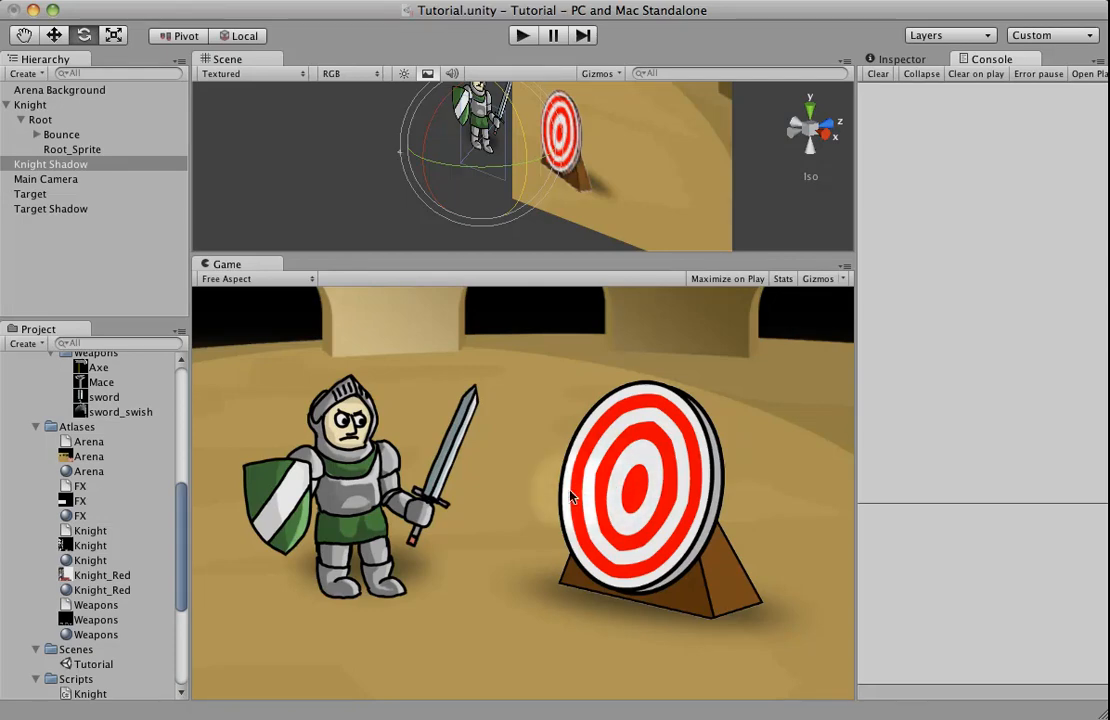
Add a second Audio Source component to the Knight object
{"action": "left_click", "coordinate": [40, 104]}
{"action": "left_click", "coordinate": [905, 59]}
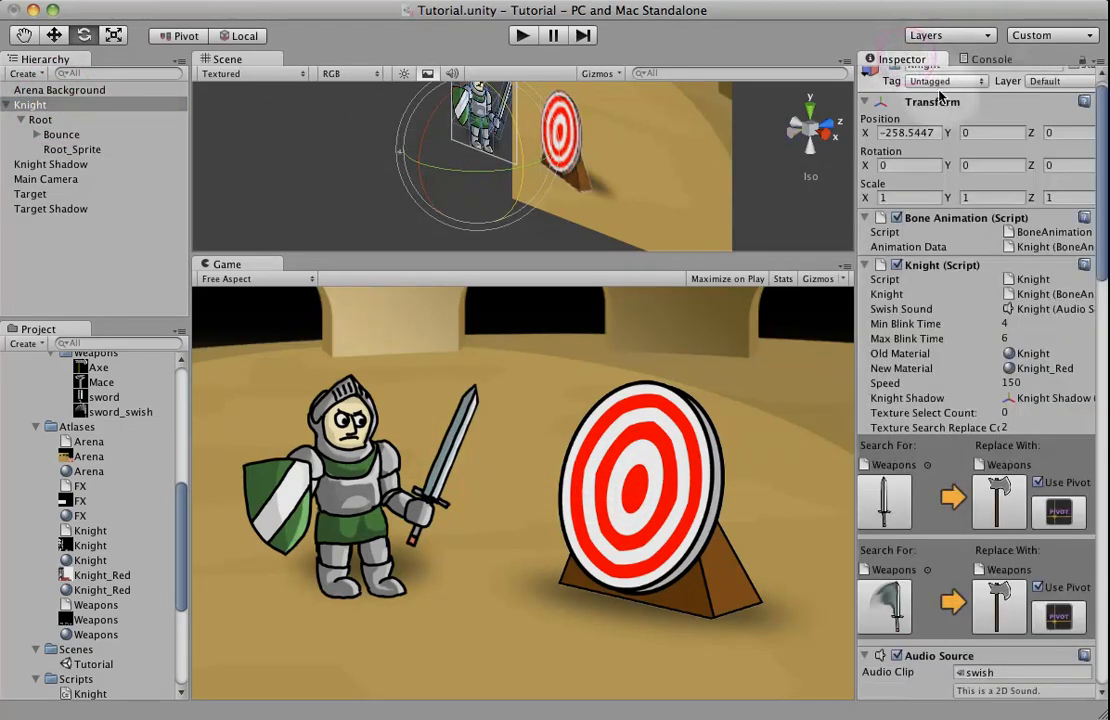
{"action": "scroll", "coordinate": [1012, 405], "scroll_direction": "down", "scroll_amount": 10}
{"action": "scroll", "coordinate": [1012, 405], "scroll_direction": "down", "scroll_amount": 4}
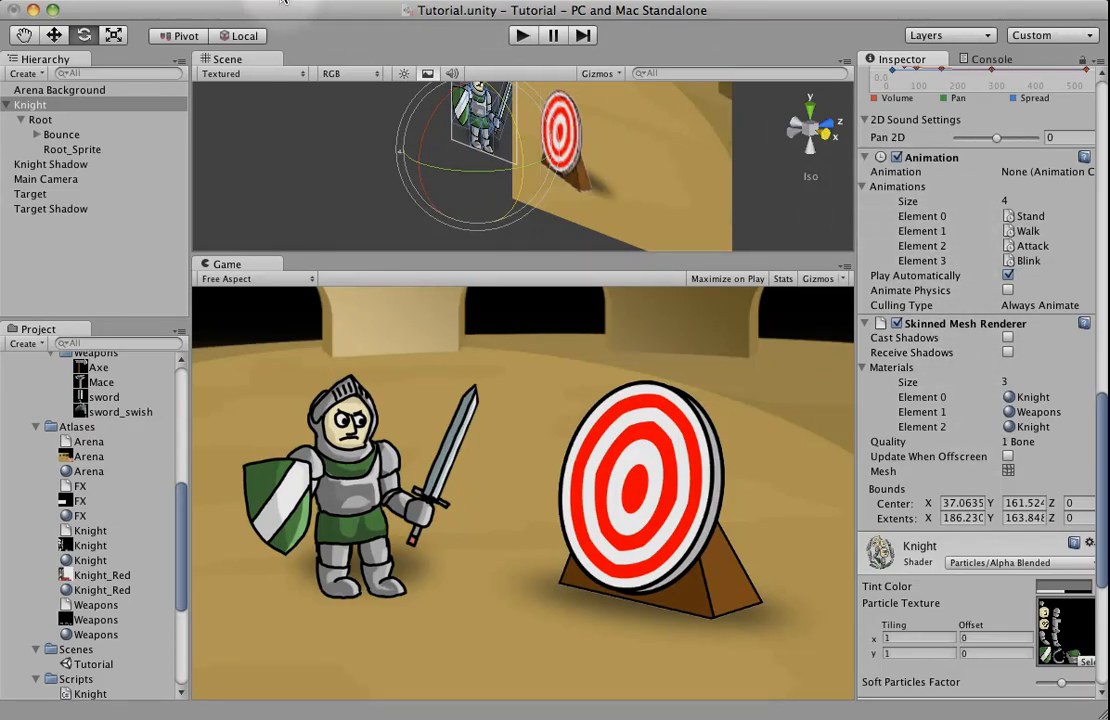
{"action": "left_click", "coordinate": [333, 0]}
{"action": "mouse_move", "coordinate": [420, 64]}
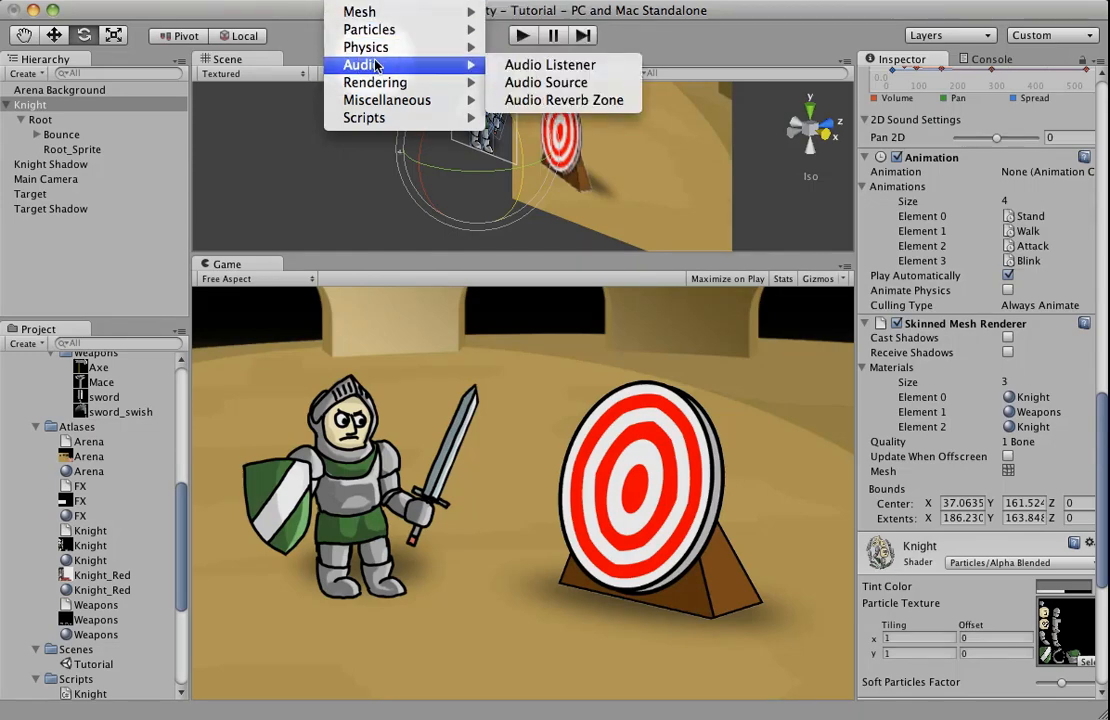
{"action": "left_click", "coordinate": [553, 80]}
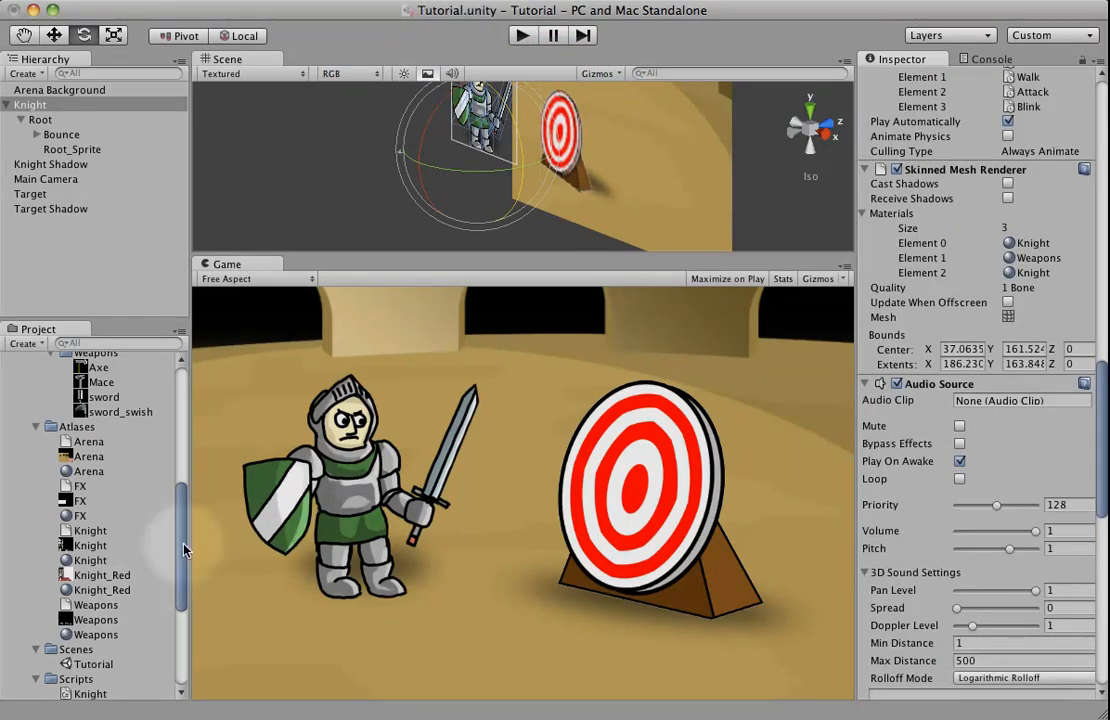
Assign the hitwood clip to the Knight's new Audio Source and disable Play On Awake
{"action": "scroll", "coordinate": [150, 580], "scroll_direction": "down", "scroll_amount": 4}
{"action": "left_click_drag", "start_coordinate": [101, 614], "coordinate": [977, 406]}
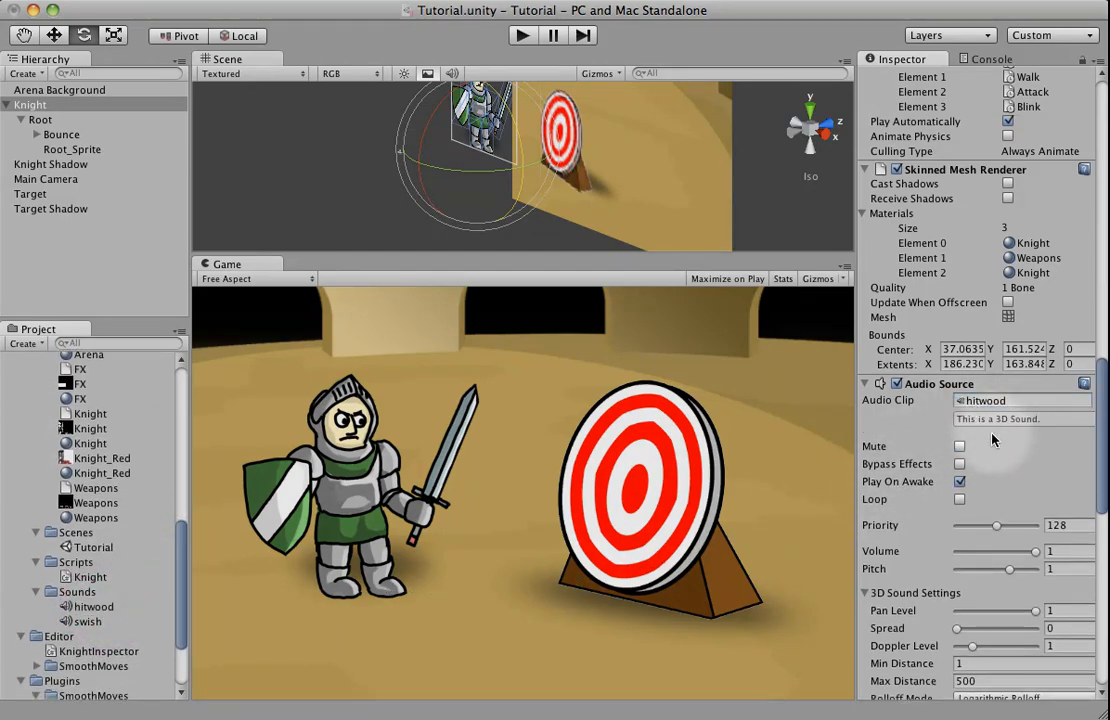
{"action": "left_click", "coordinate": [959, 483]}
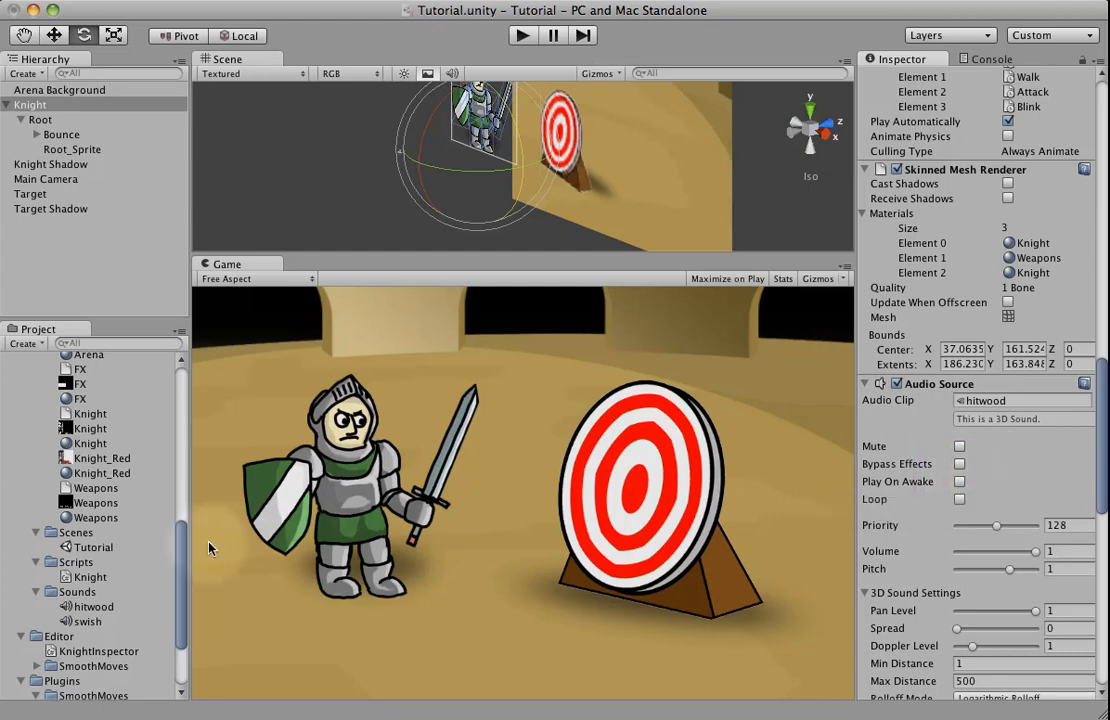
Turn off 3D Sound for the hitwood clip, apply the import change, and check the Knight's hitwood Audio Source
{"action": "left_click", "coordinate": [89, 606]}
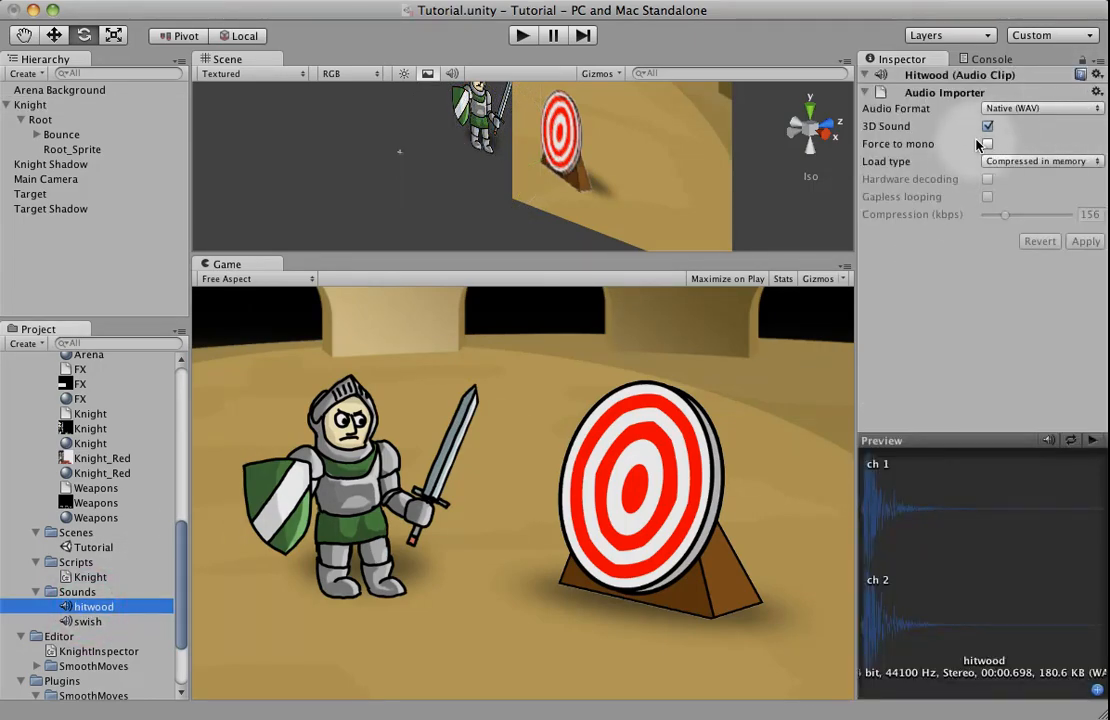
{"action": "left_click", "coordinate": [988, 127]}
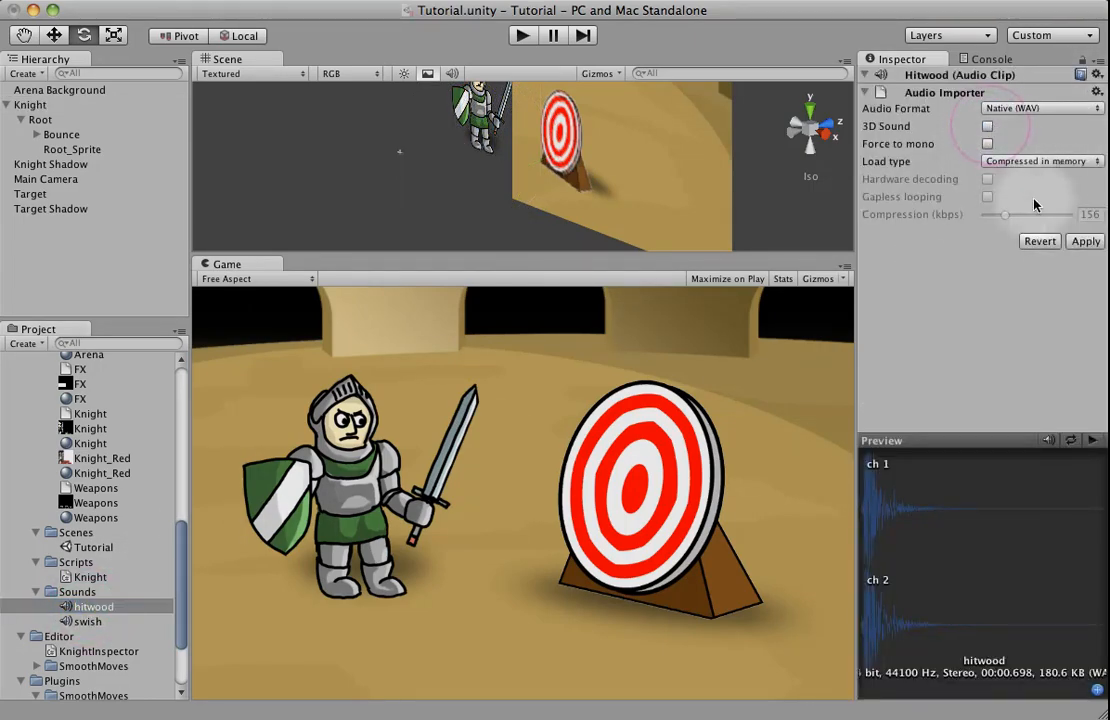
{"action": "left_click", "coordinate": [1075, 242]}
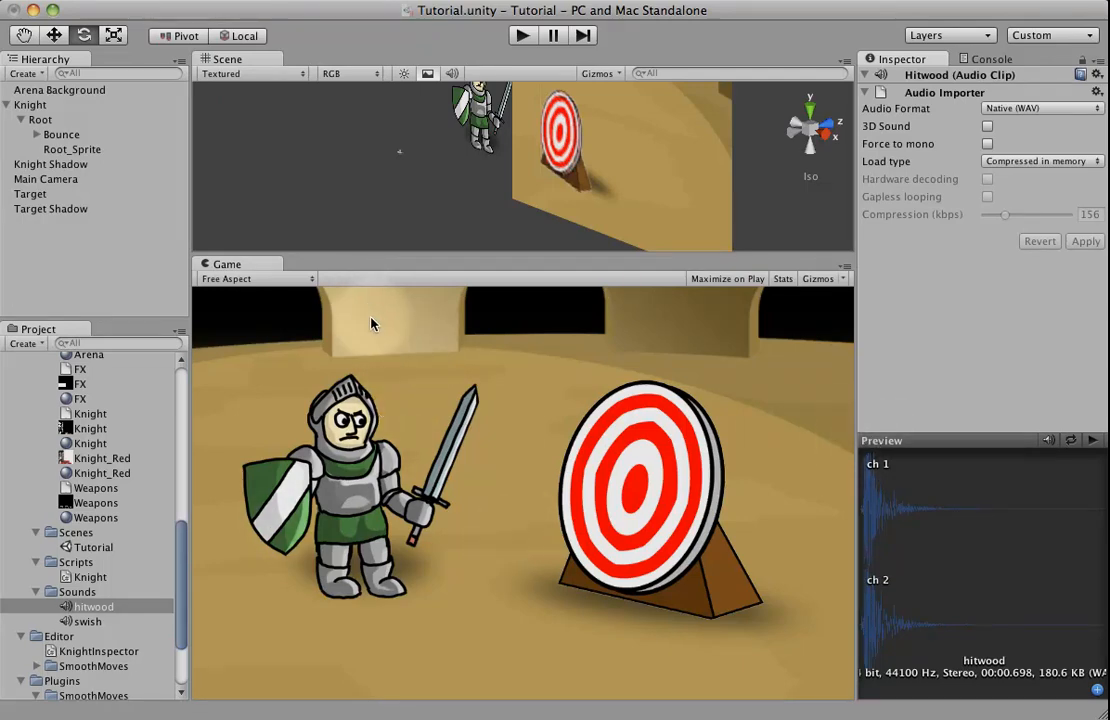
{"action": "left_click", "coordinate": [500, 528]}
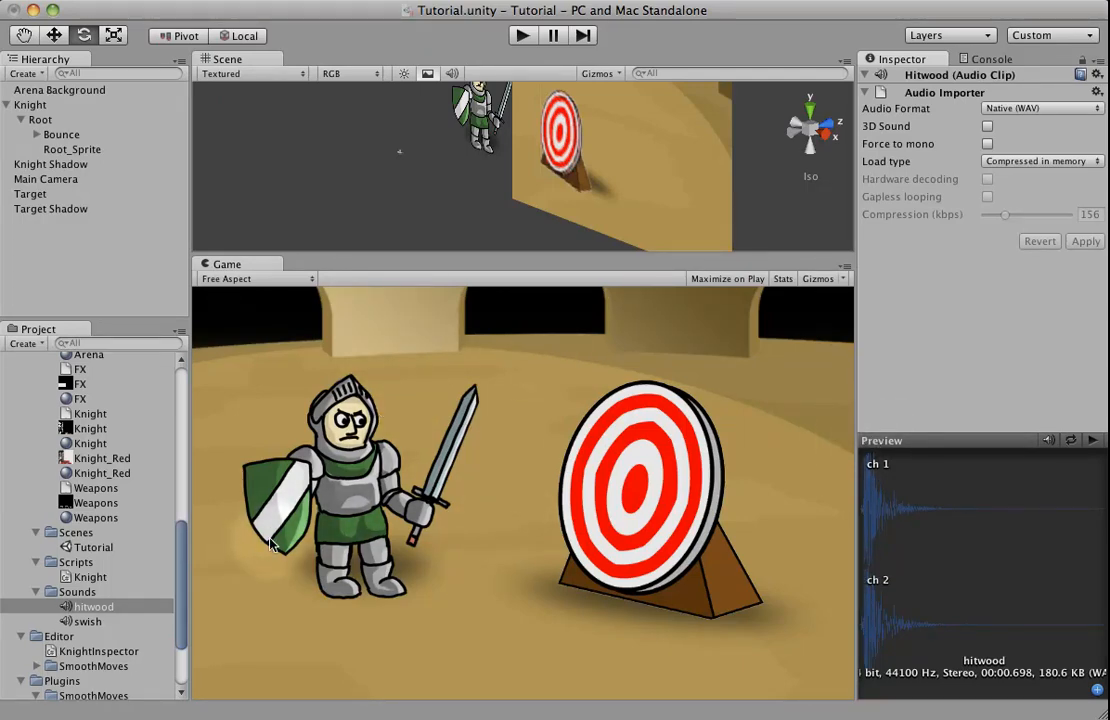
{"action": "left_click", "coordinate": [528, 478]}
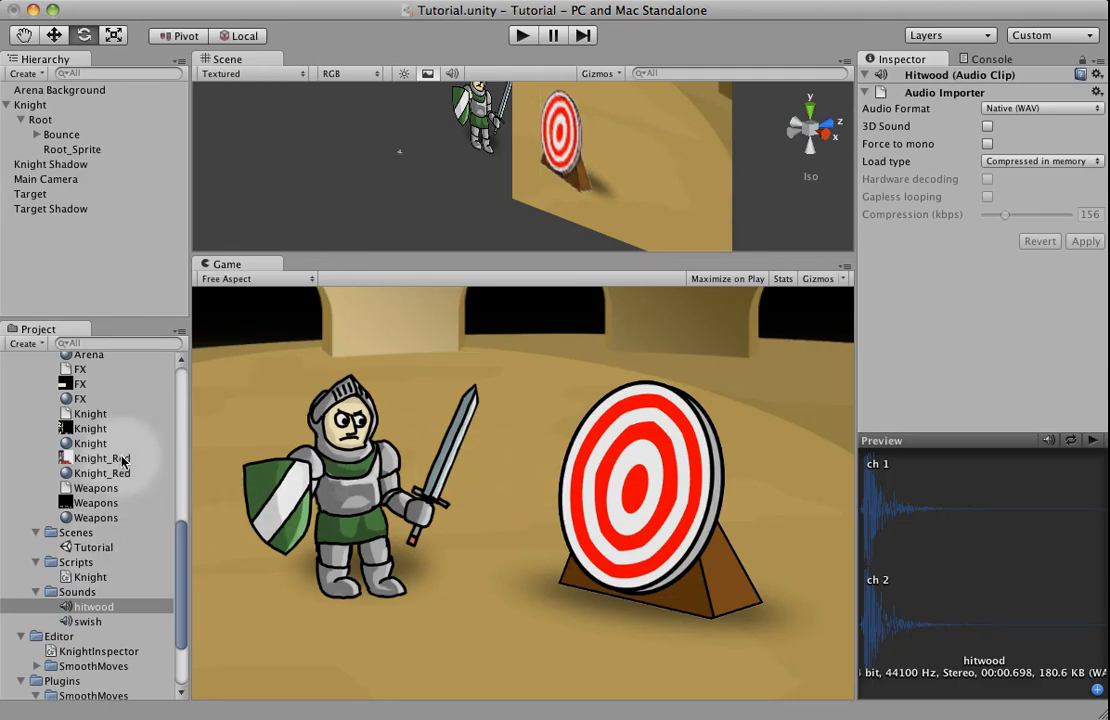
{"action": "left_click", "coordinate": [38, 108]}
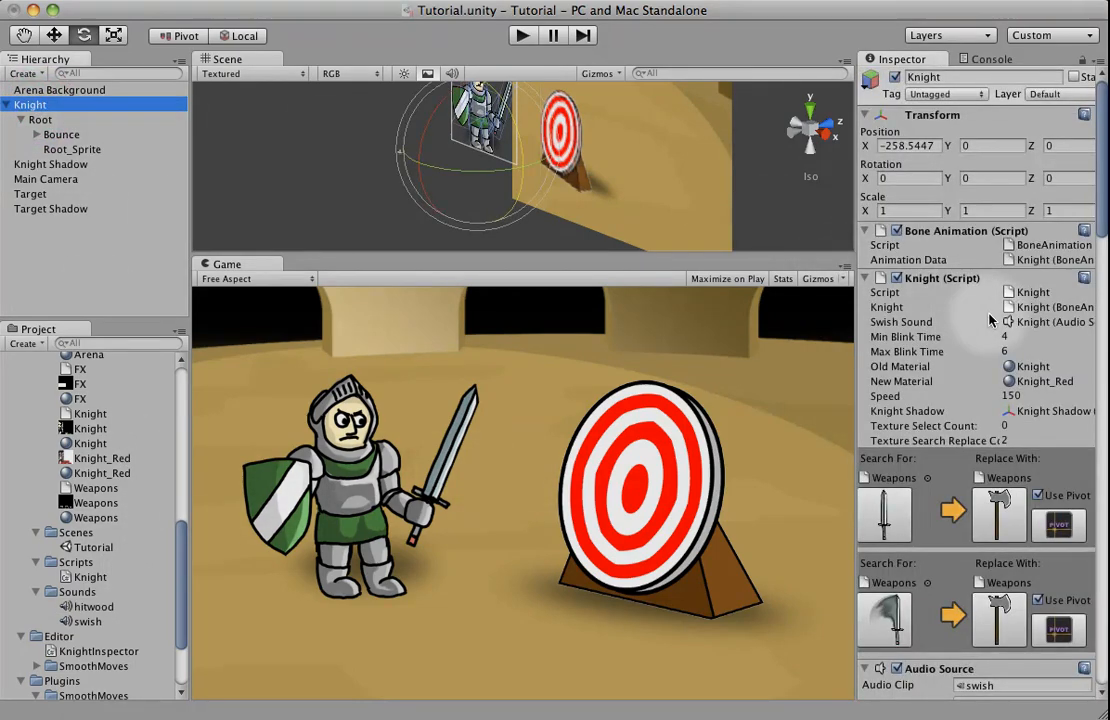
{"action": "scroll", "coordinate": [990, 318], "scroll_direction": "down", "scroll_amount": 10}
{"action": "scroll", "coordinate": [990, 318], "scroll_direction": "down", "scroll_amount": 12}
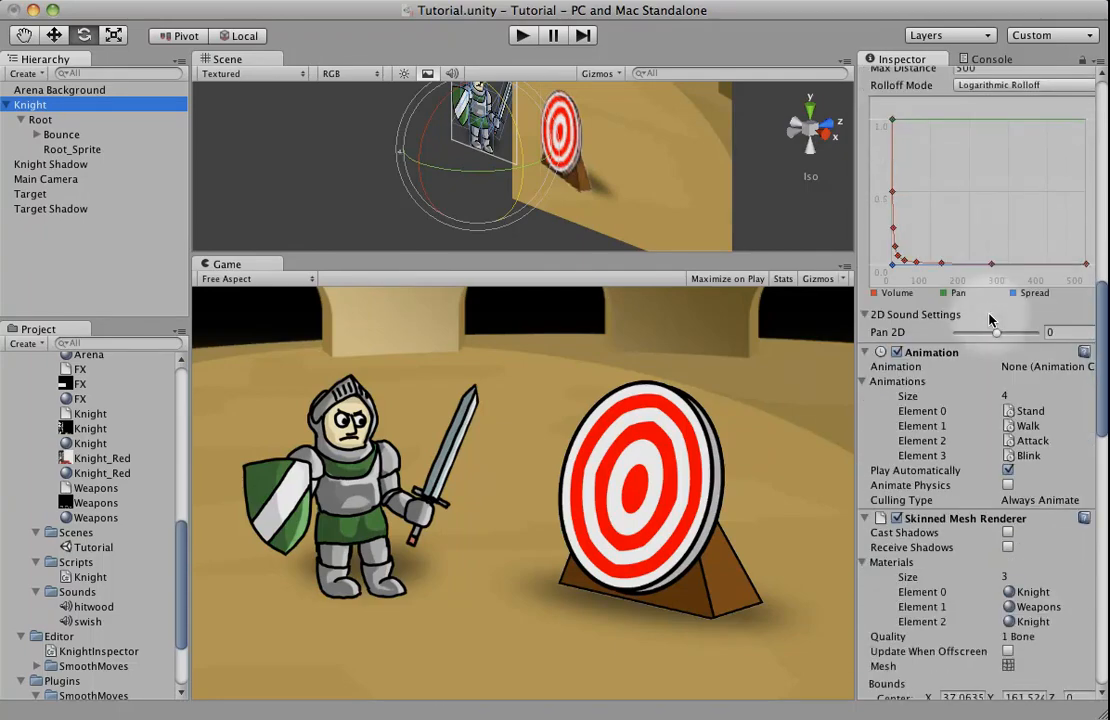
{"action": "scroll", "coordinate": [990, 318], "scroll_direction": "down", "scroll_amount": 10}
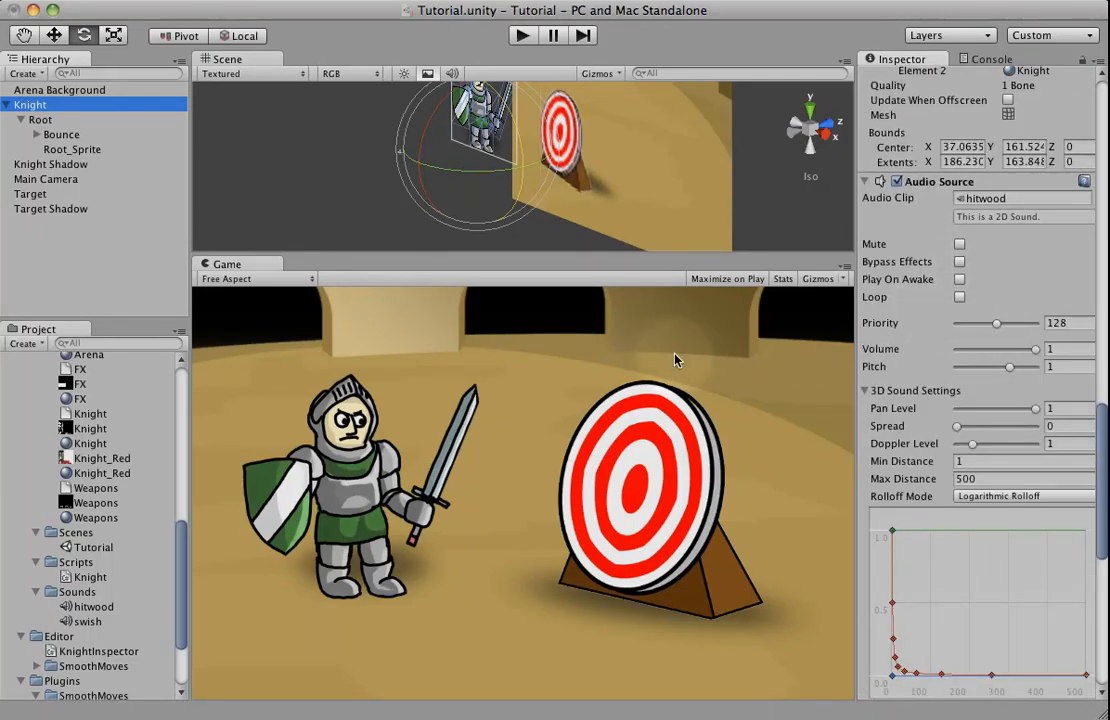
Switch to MonoDevelop and declare "public AudioSource hitSound;" below the swishSound field in Knight.cs
{"action": "key", "text": "super+Tab"}
{"action": "scroll", "coordinate": [500, 210], "scroll_direction": "up", "scroll_amount": 4}
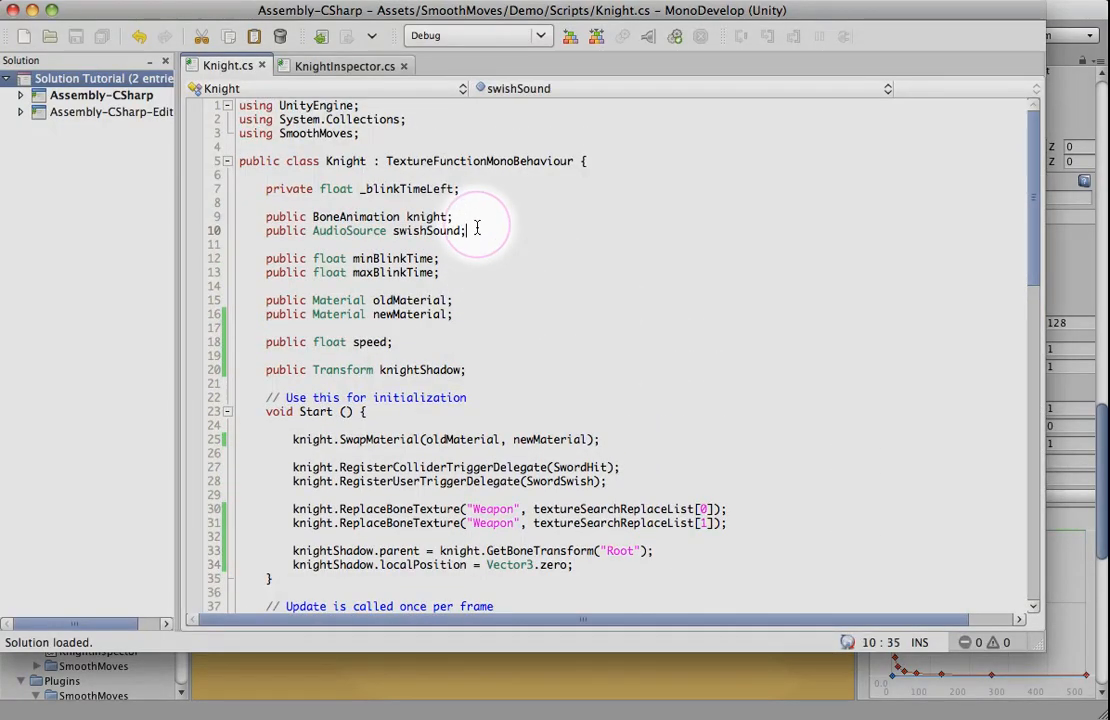
{"action": "key", "text": "Return"}
{"action": "type", "text": "public Au"}
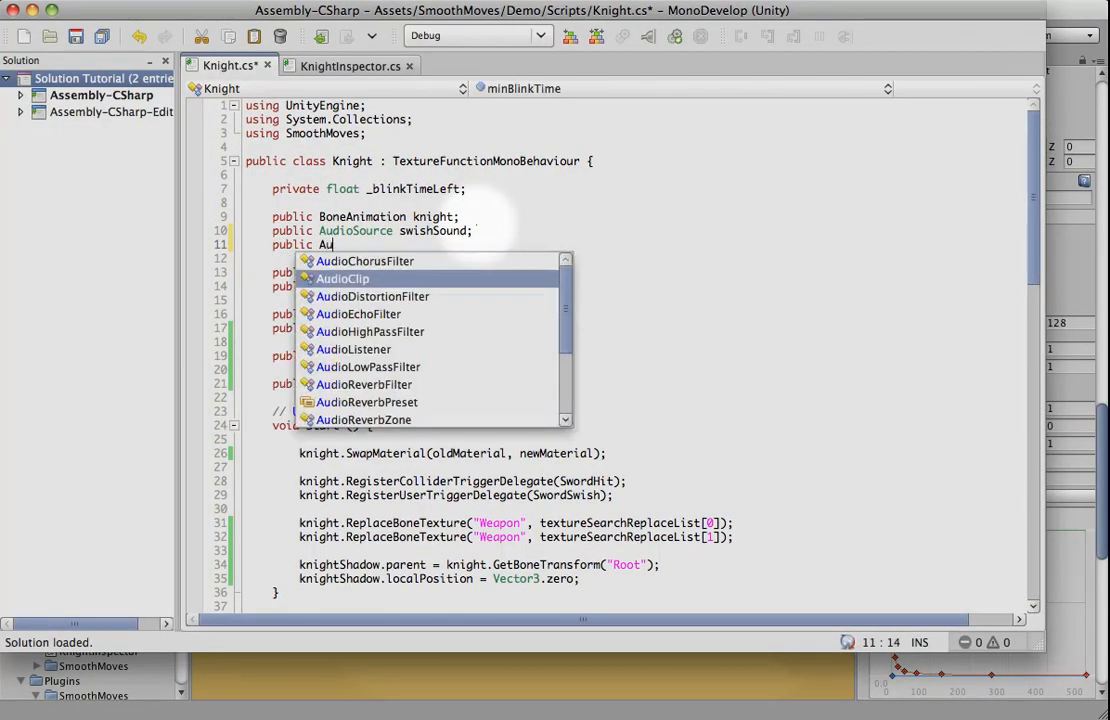
{"action": "type", "text": "dioSource hitSound;"}
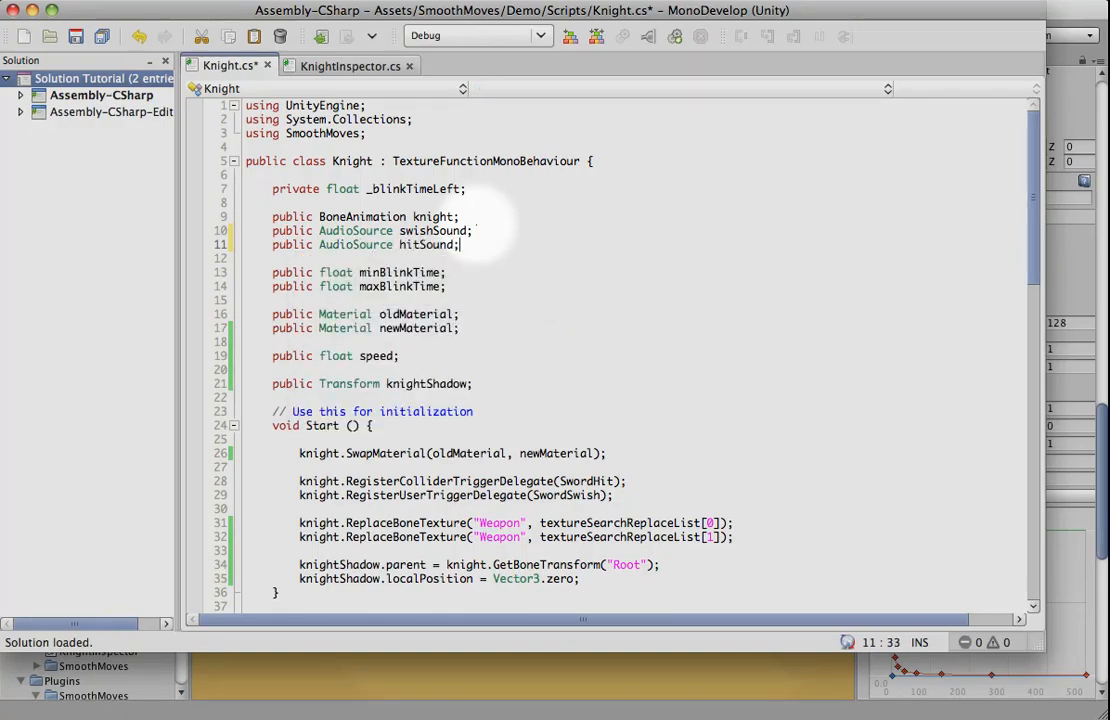
Replace the Debug.Log line in the SwordHit method with "hitSound.Play();" and save Knight.cs
{"action": "scroll", "coordinate": [565, 381], "scroll_direction": "down", "scroll_amount": 8}
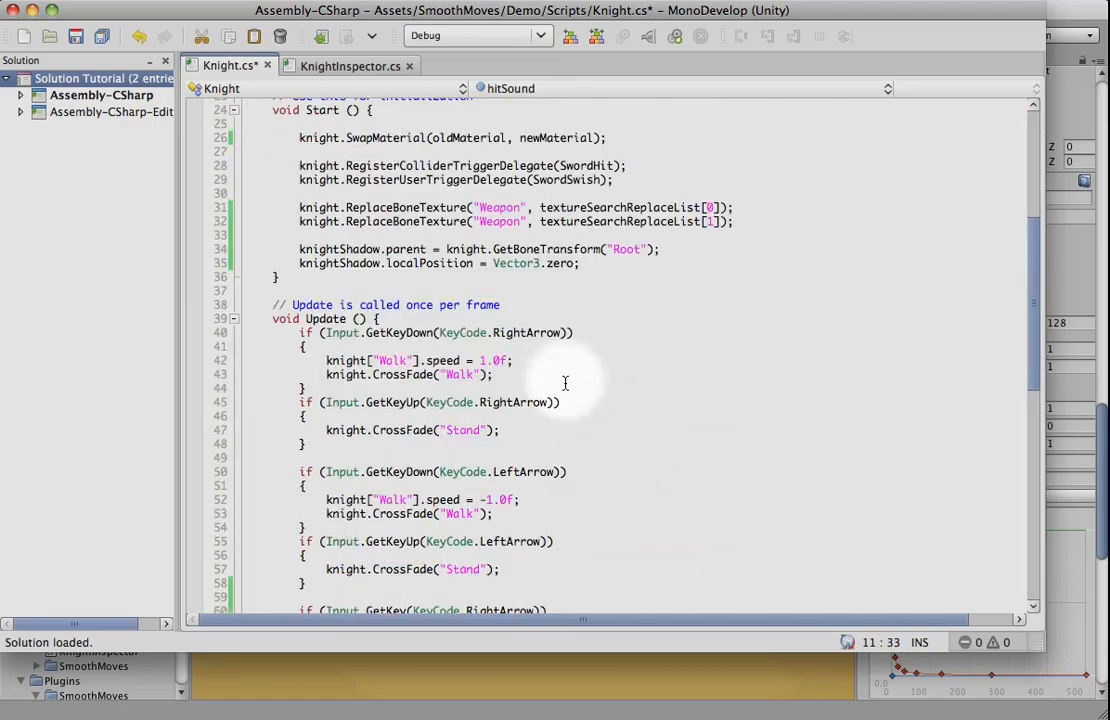
{"action": "scroll", "coordinate": [565, 383], "scroll_direction": "down", "scroll_amount": 15}
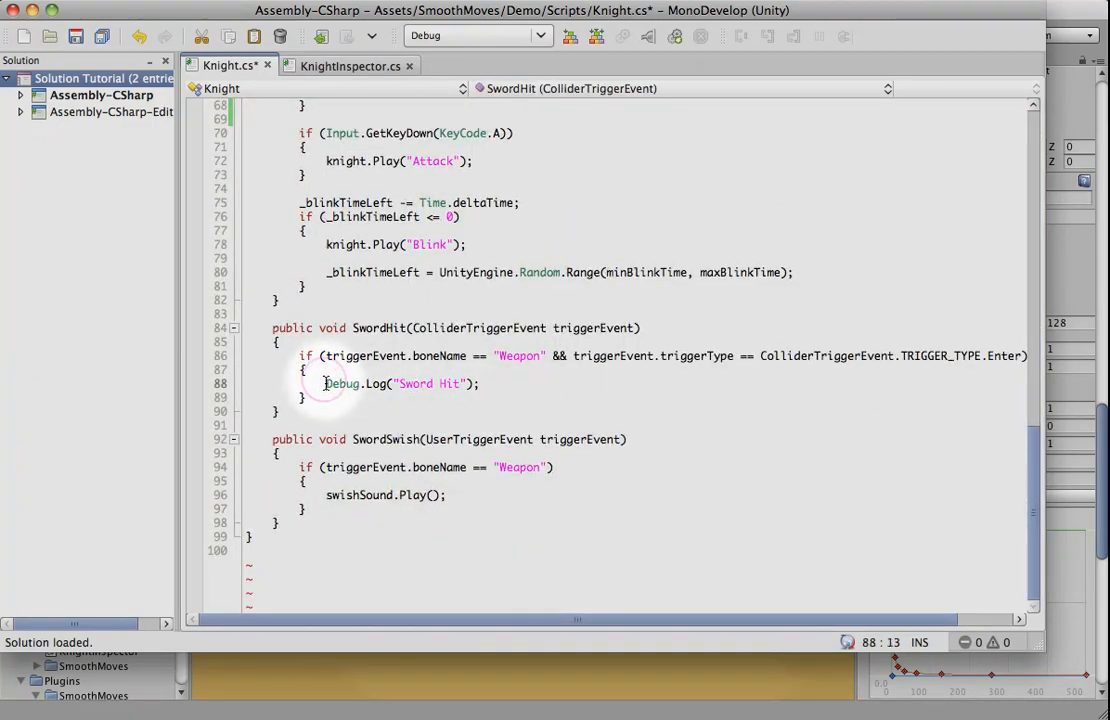
{"action": "left_click_drag", "start_coordinate": [325, 384], "coordinate": [483, 385]}
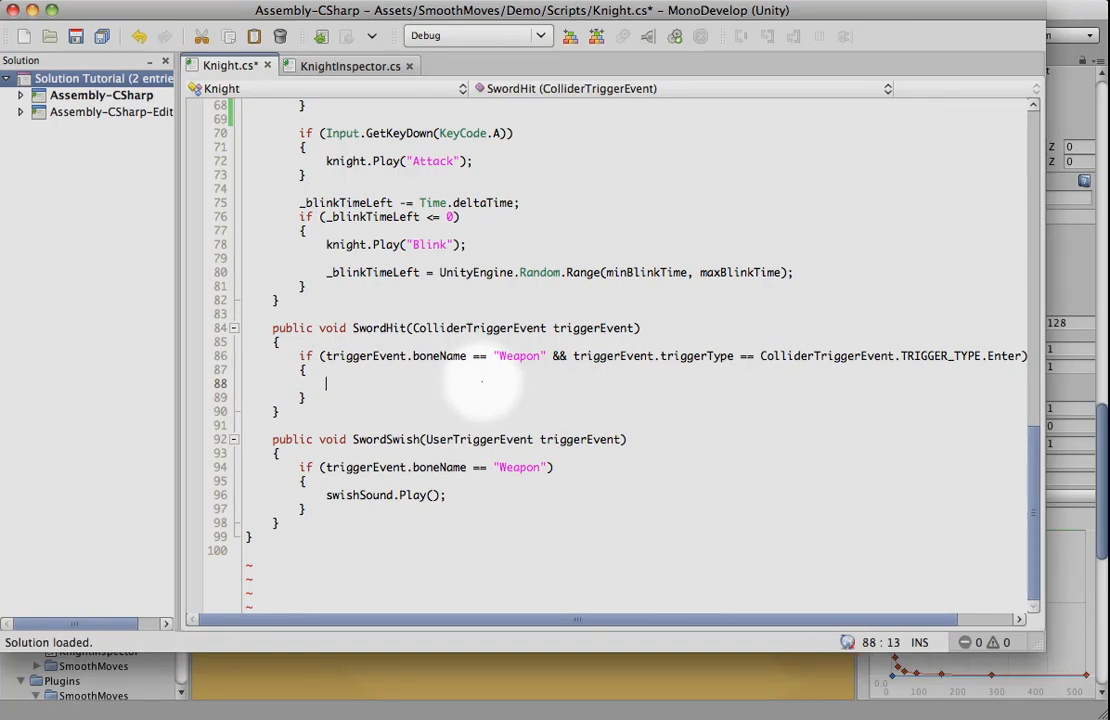
{"action": "type", "text": "hit"}
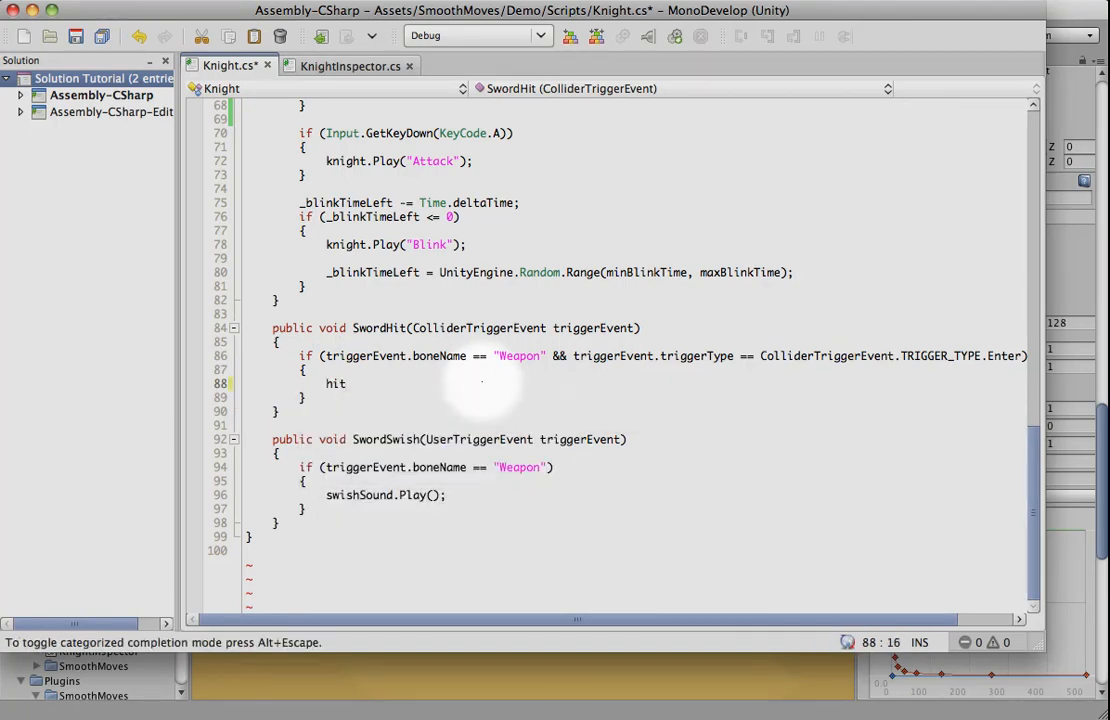
{"action": "type", "text": "Sound.Play();"}
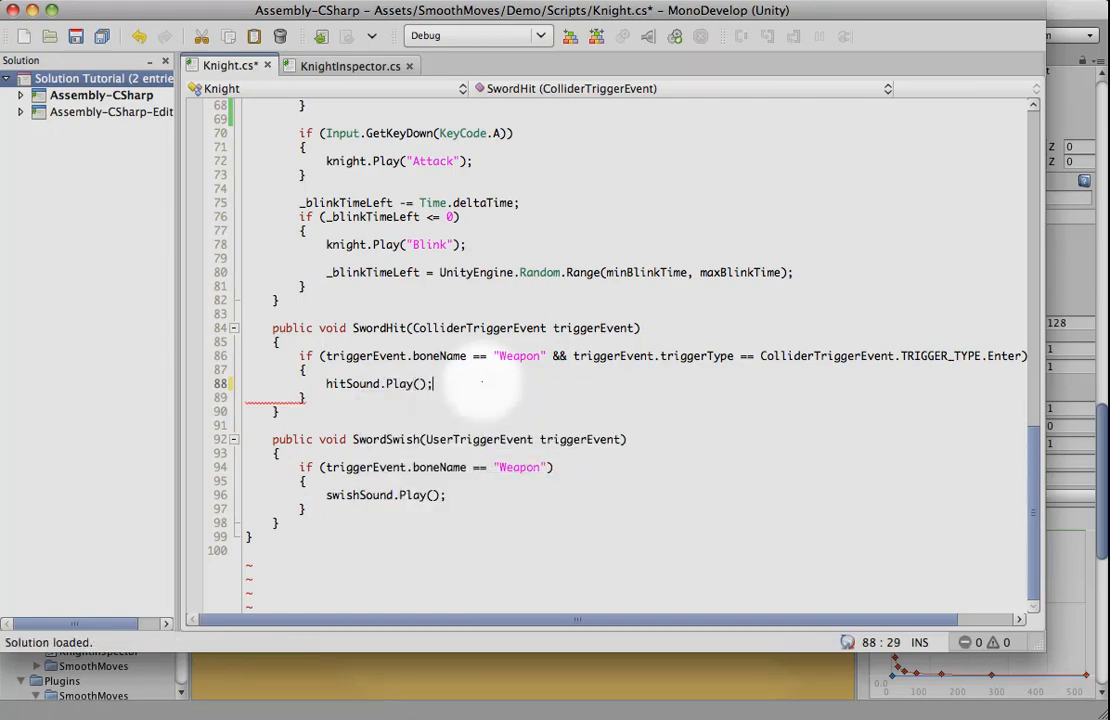
{"action": "key", "text": "super+s"}
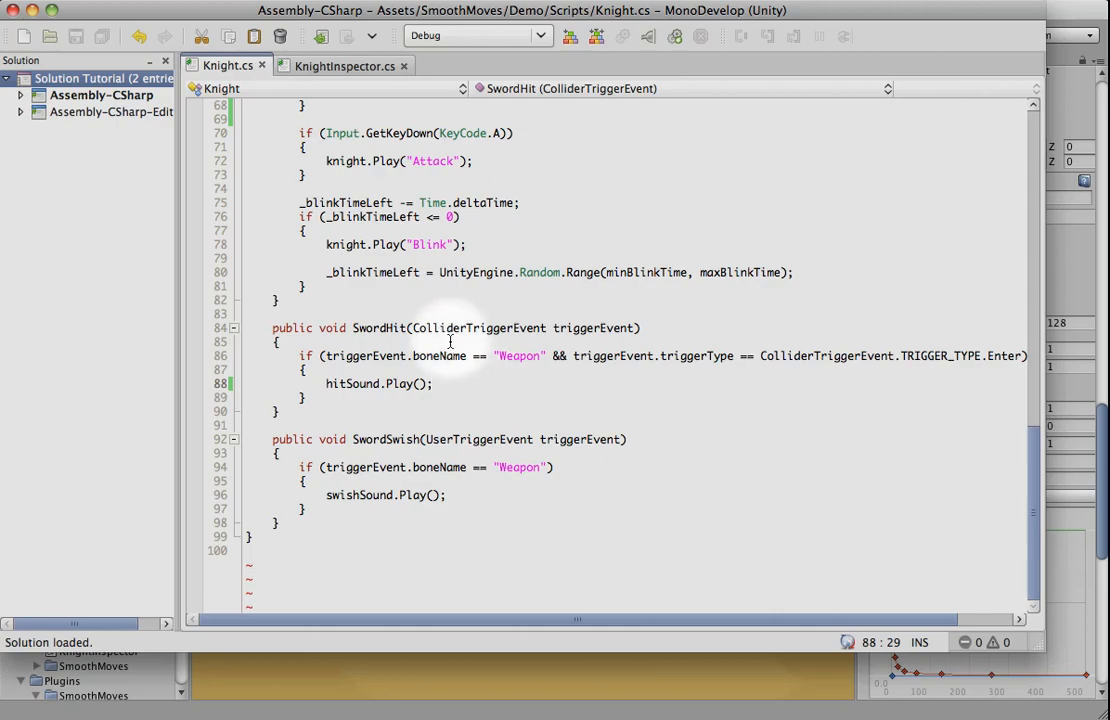
Switch to Unity, collapse the Knight's swish Audio Source, Animation and Skinned Mesh Renderer components, and assign the hitwood Audio Source to Hit Sound
{"action": "key", "text": "super+Tab"}
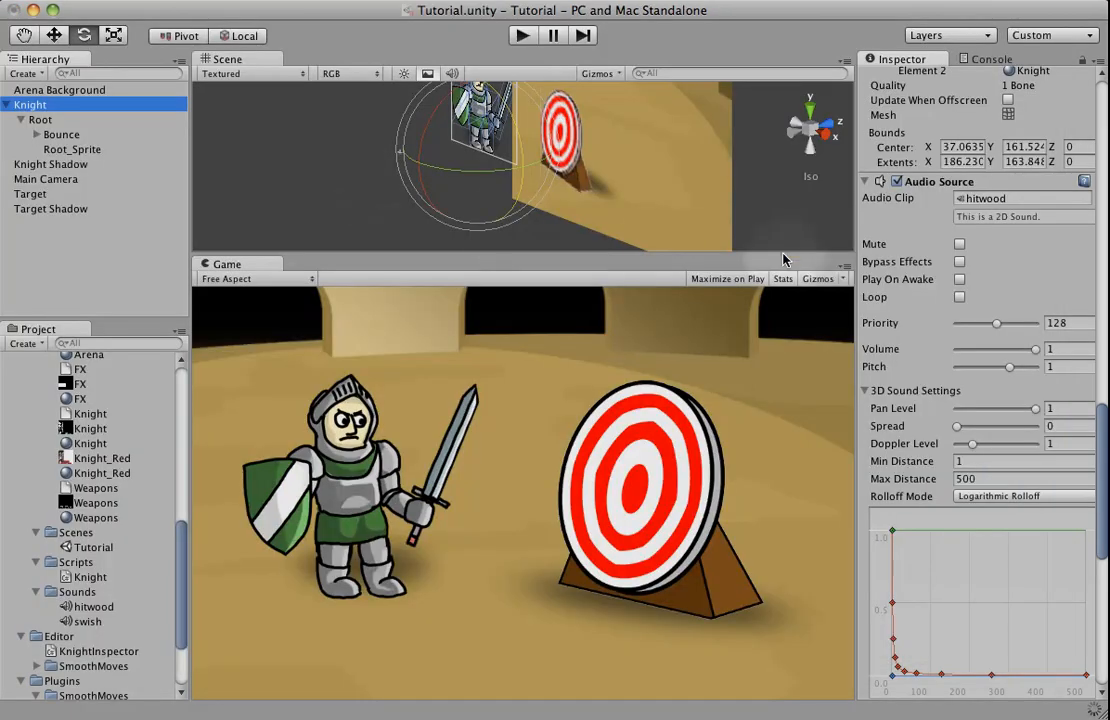
{"action": "scroll", "coordinate": [1011, 319], "scroll_direction": "up", "scroll_amount": 3}
{"action": "scroll", "coordinate": [1011, 319], "scroll_direction": "up", "scroll_amount": 10}
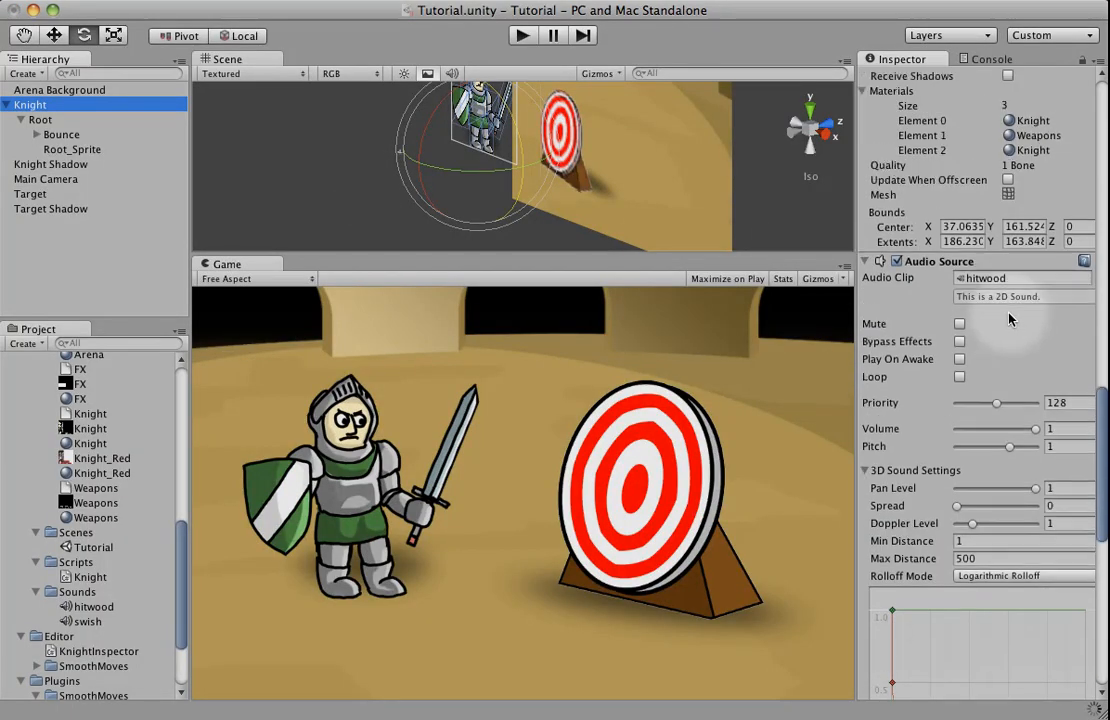
{"action": "scroll", "coordinate": [1011, 319], "scroll_direction": "up", "scroll_amount": 5}
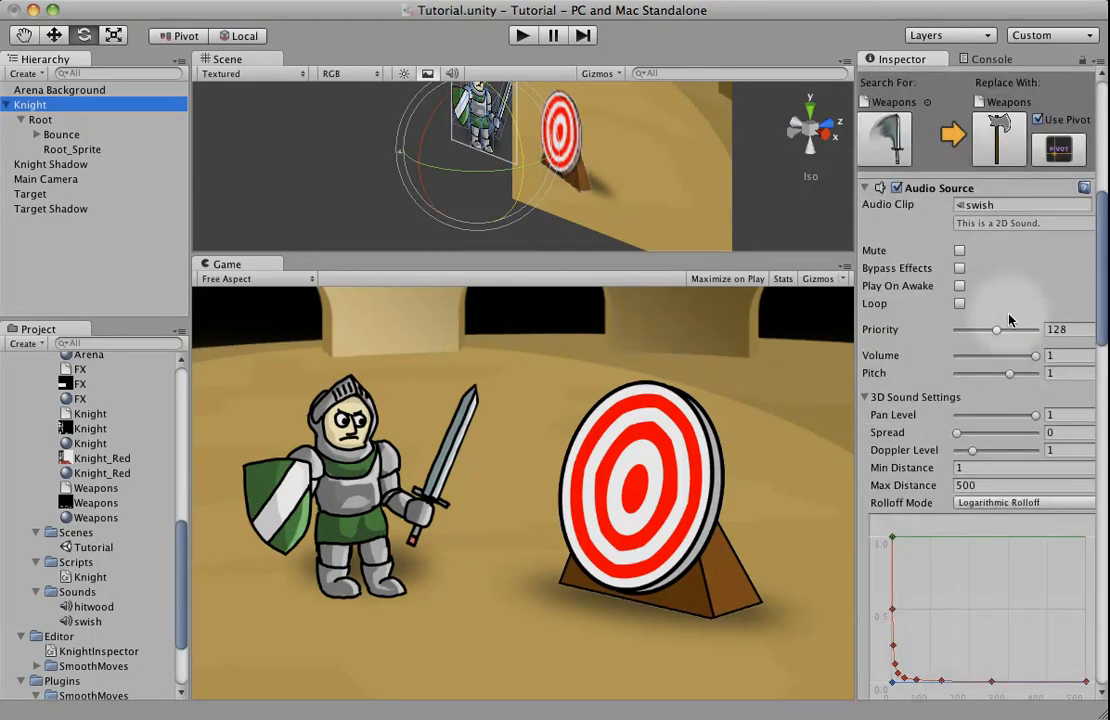
{"action": "scroll", "coordinate": [1008, 318], "scroll_direction": "up", "scroll_amount": 6}
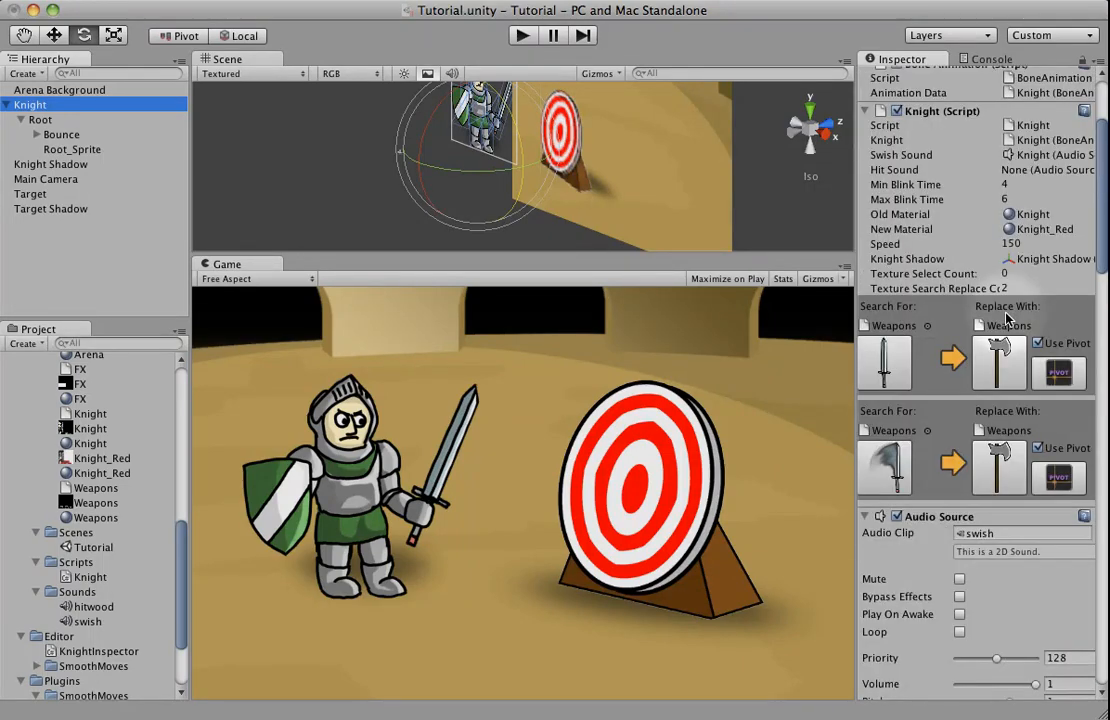
{"action": "scroll", "coordinate": [1050, 270], "scroll_direction": "down", "scroll_amount": 6}
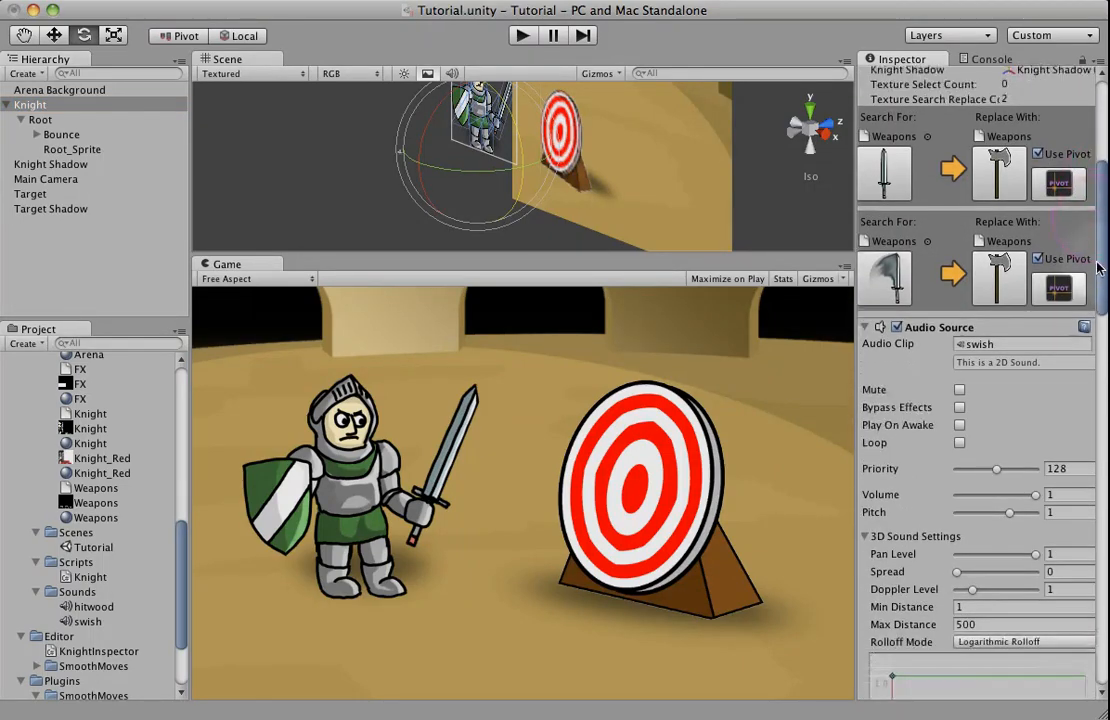
{"action": "left_click", "coordinate": [866, 330]}
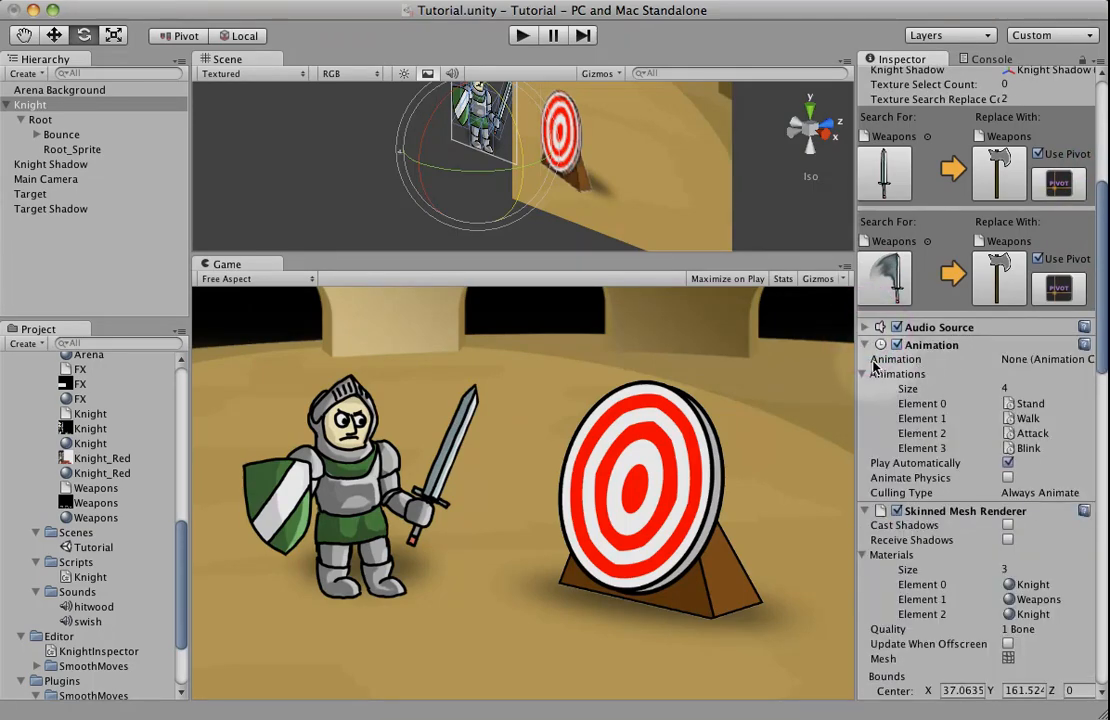
{"action": "left_click", "coordinate": [866, 345]}
{"action": "left_click", "coordinate": [866, 364]}
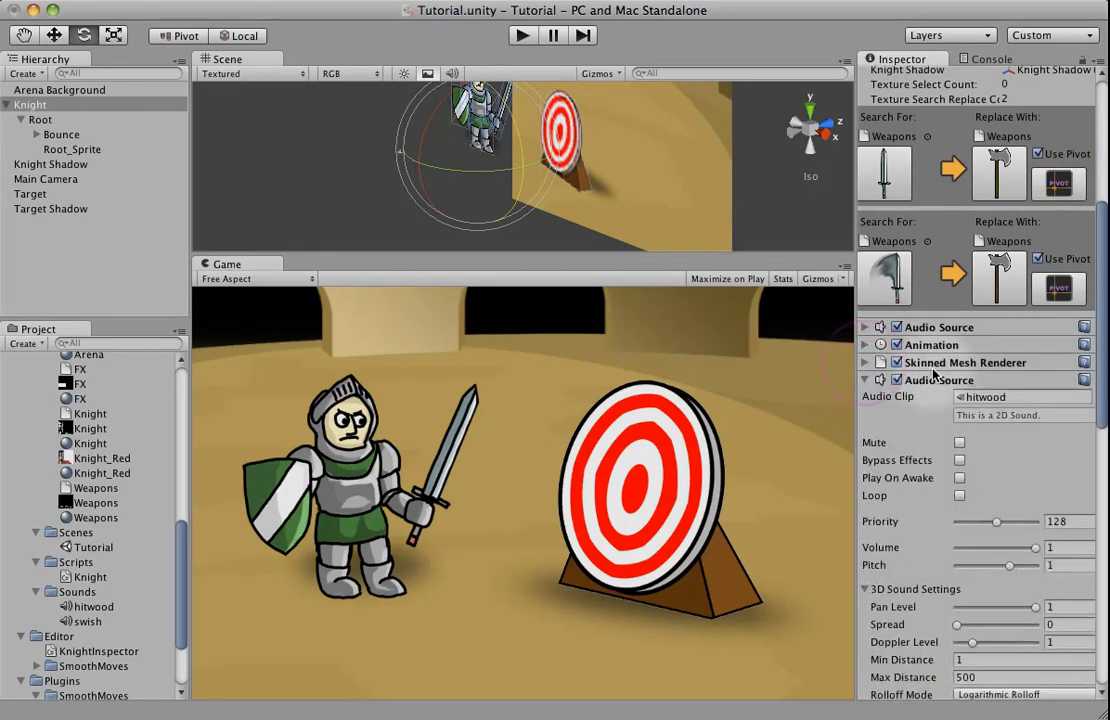
{"action": "scroll", "coordinate": [940, 377], "scroll_direction": "up", "scroll_amount": 4}
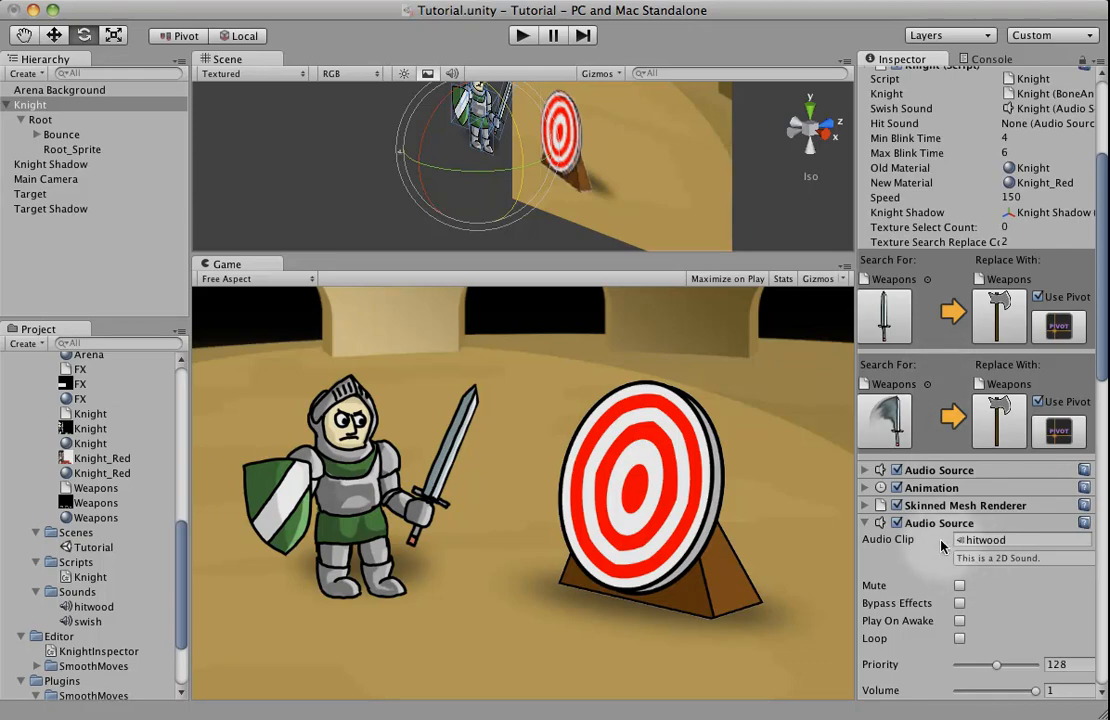
{"action": "left_click_drag", "start_coordinate": [930, 528], "coordinate": [1024, 146]}
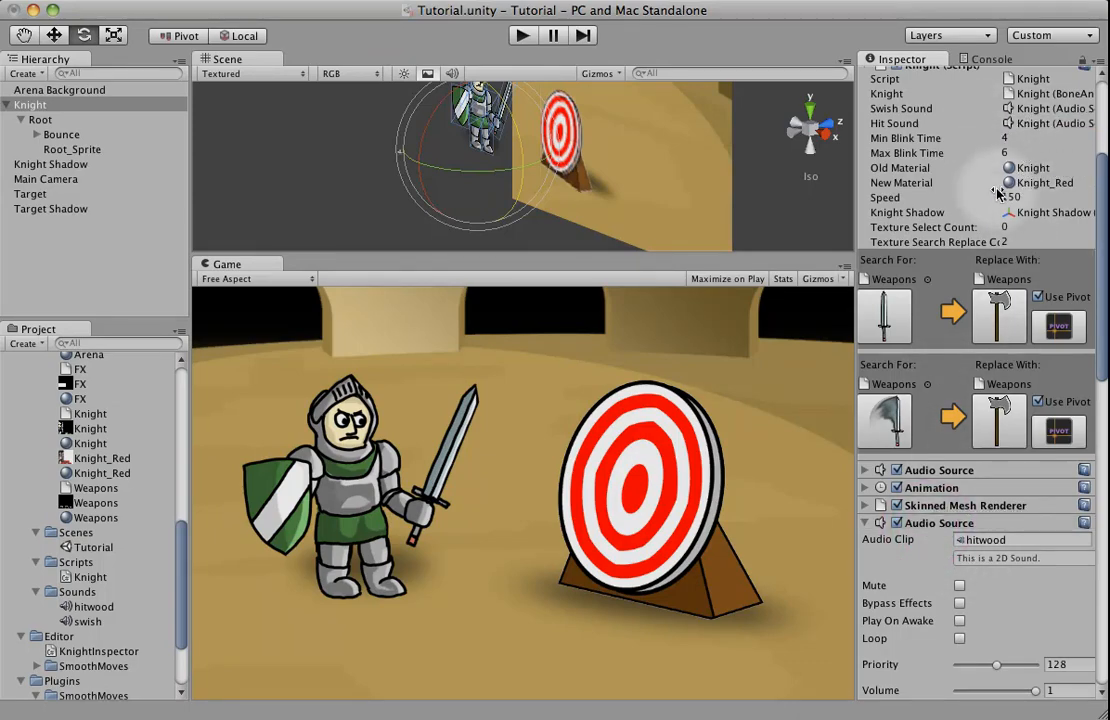
Run the game to test the hit sound against the target, and stop playback
{"action": "left_click", "coordinate": [522, 35]}
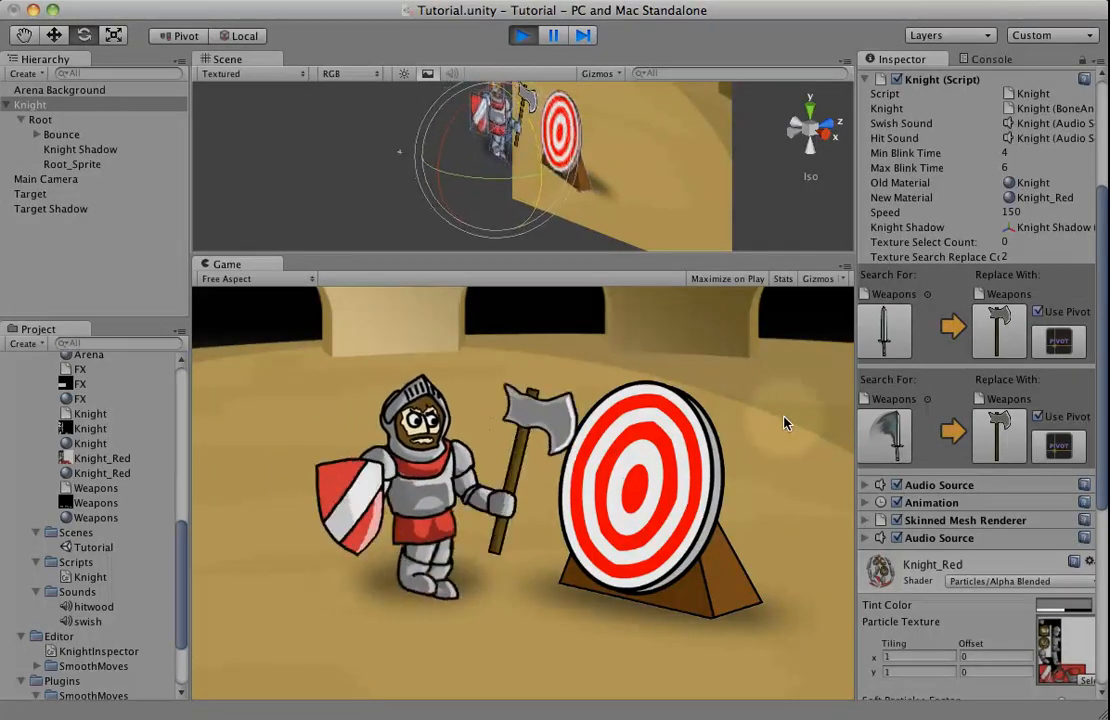
{"action": "left_click", "coordinate": [521, 36]}
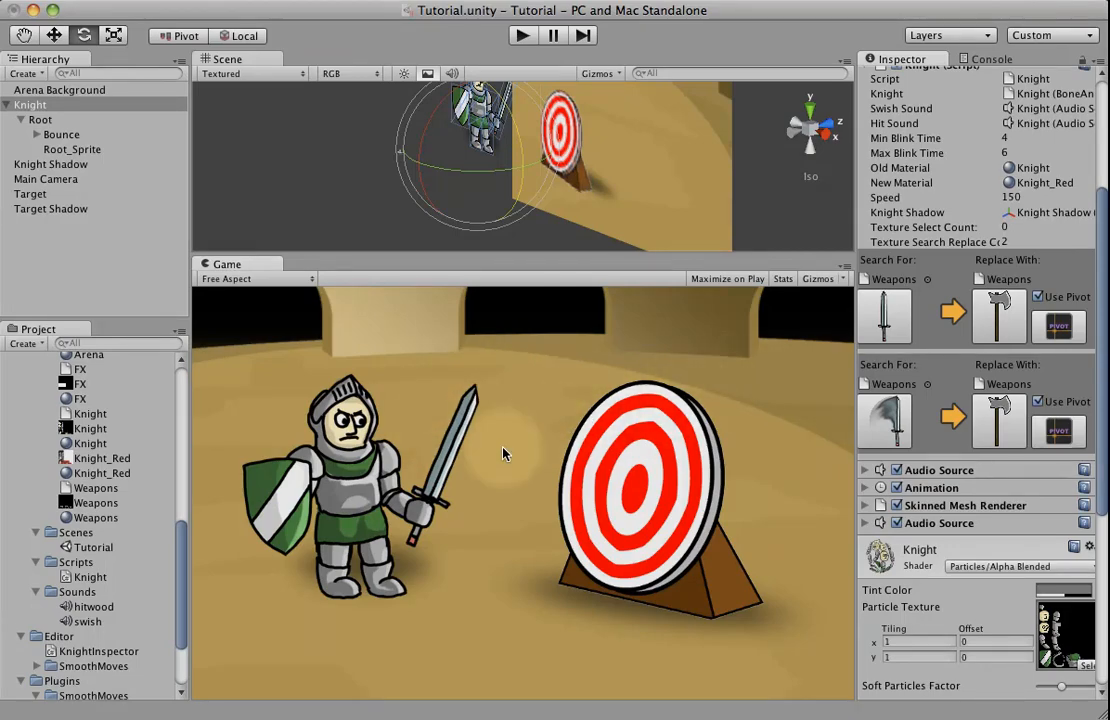
Check the Hit texture in the FX folder and create a SmoothMoves Bone Animation named Sparks in the Animations folder
{"action": "scroll", "coordinate": [154, 474], "scroll_direction": "up", "scroll_amount": 10}
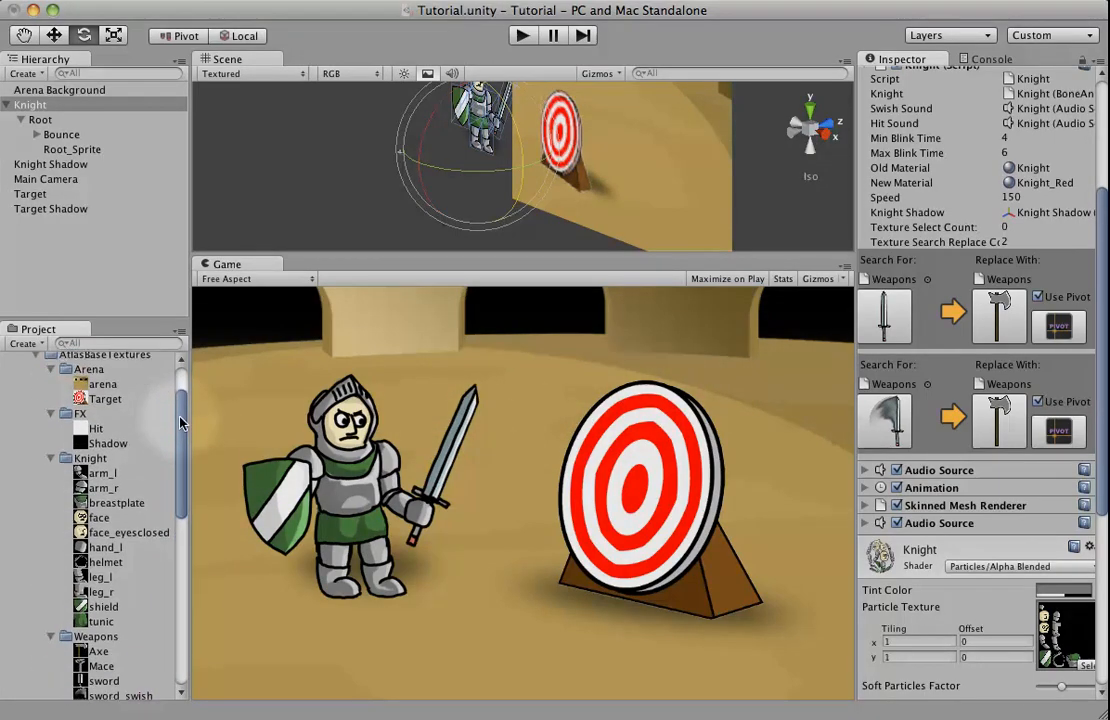
{"action": "scroll", "coordinate": [180, 423], "scroll_direction": "up", "scroll_amount": 1}
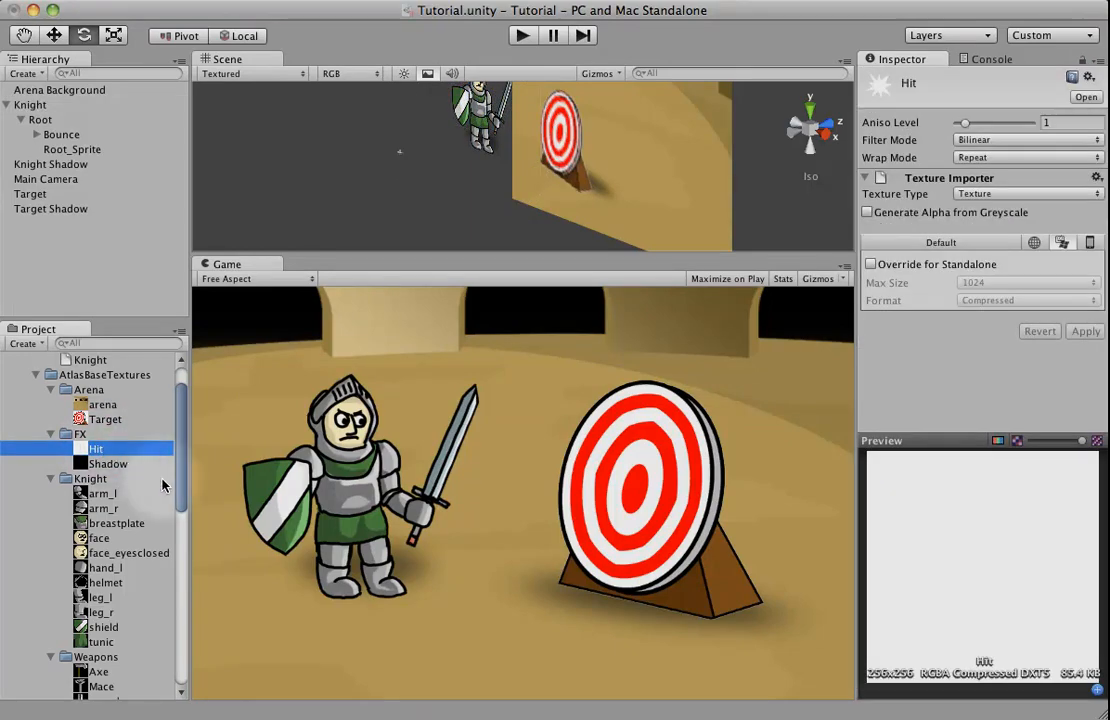
{"action": "scroll", "coordinate": [160, 400], "scroll_direction": "up", "scroll_amount": 3}
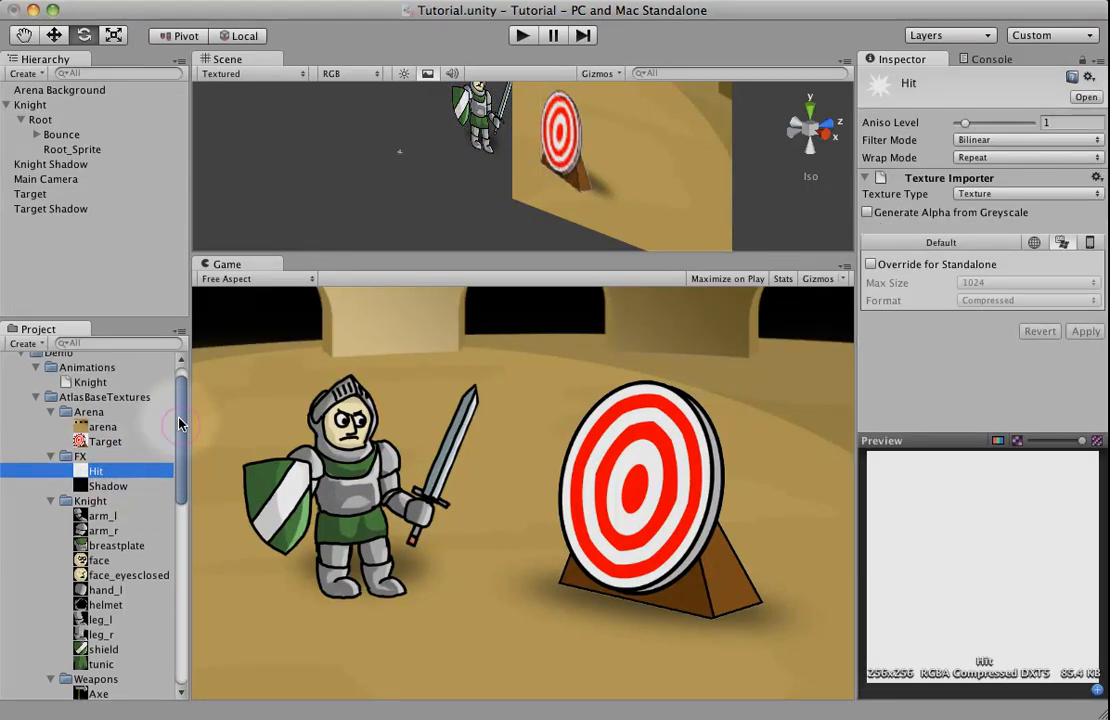
{"action": "left_click", "coordinate": [103, 400]}
{"action": "left_click", "coordinate": [90, 389]}
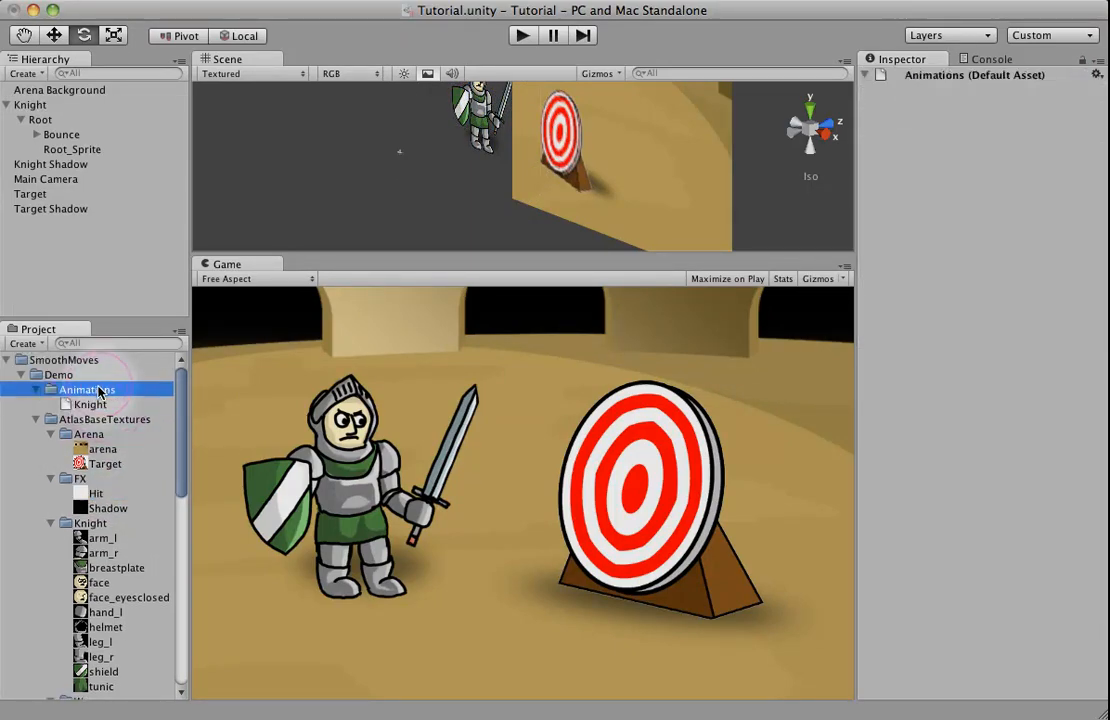
{"action": "right_click", "coordinate": [100, 390]}
{"action": "mouse_move", "coordinate": [180, 396]}
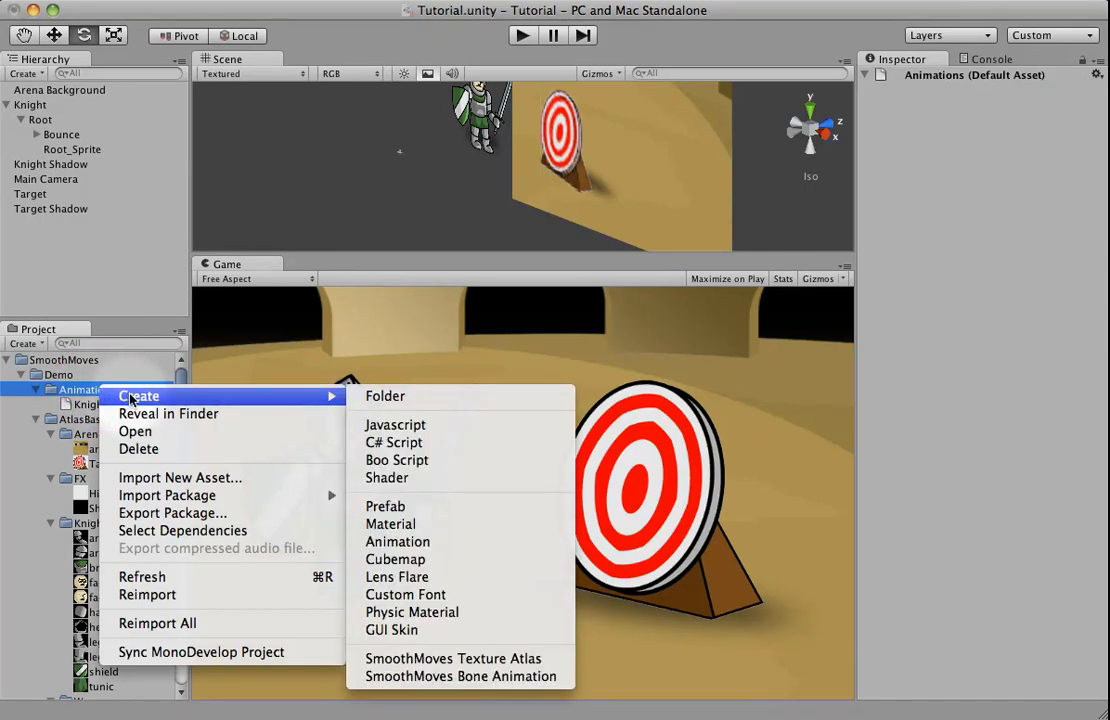
{"action": "left_click", "coordinate": [460, 676]}
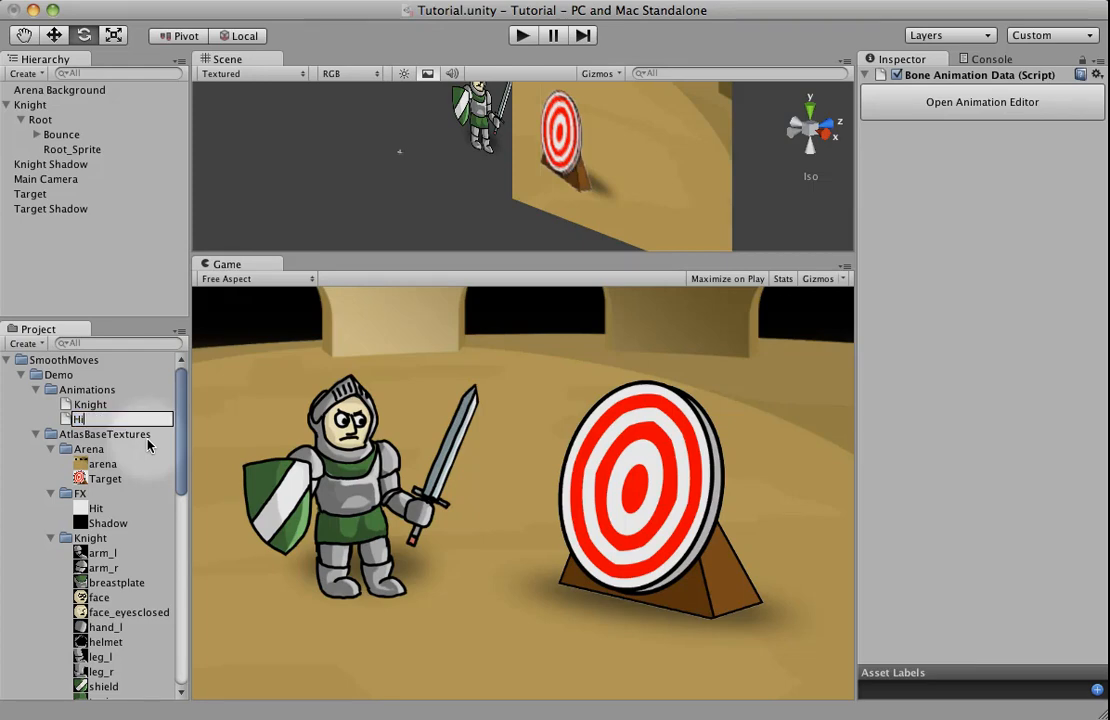
{"action": "key", "text": "Return"}
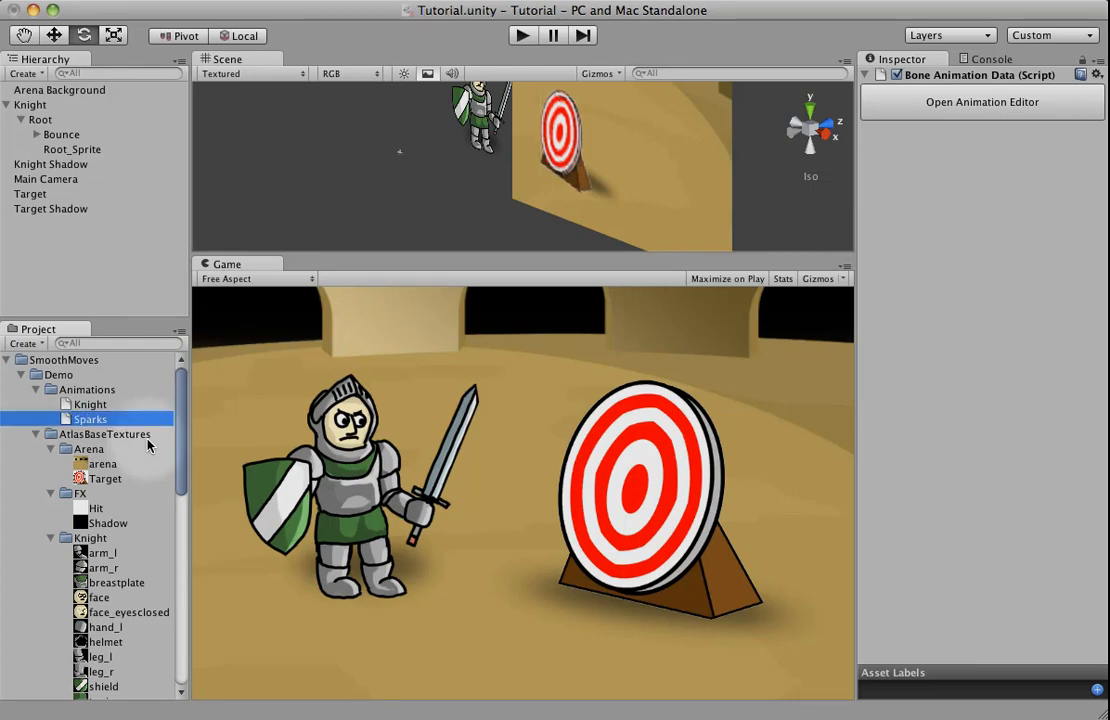
Open Sparks in the SmoothMoves Animation Editor and add two bones under Root
{"action": "left_click", "coordinate": [922, 104]}
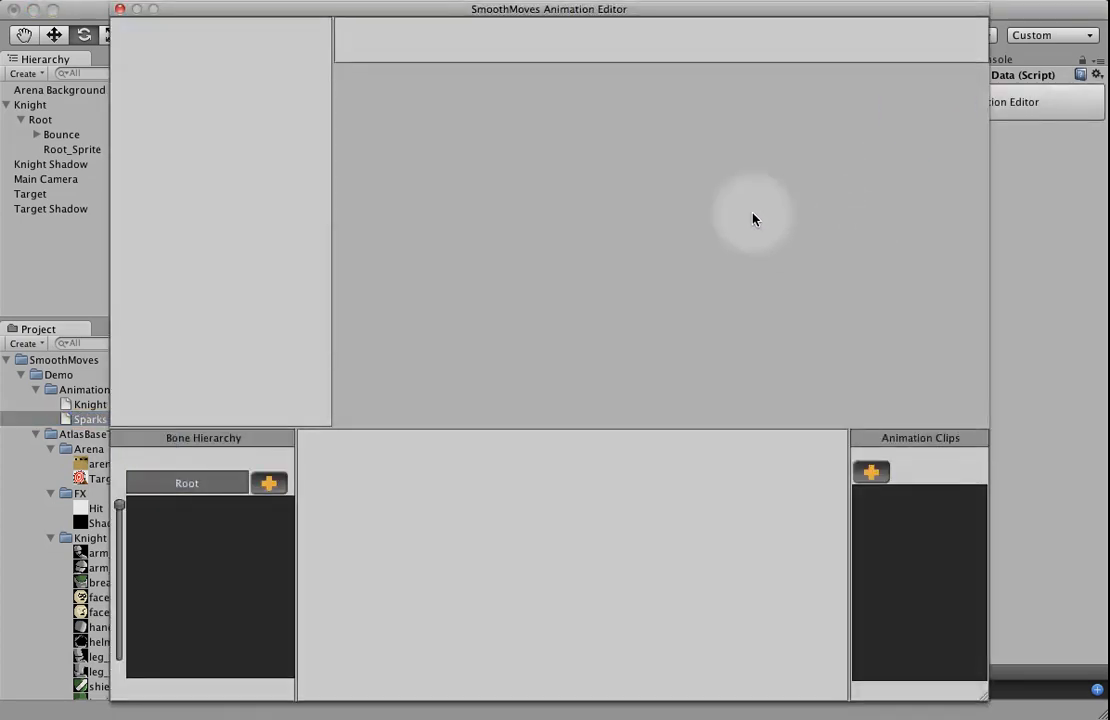
{"action": "left_click", "coordinate": [269, 486]}
{"action": "left_click", "coordinate": [268, 485]}
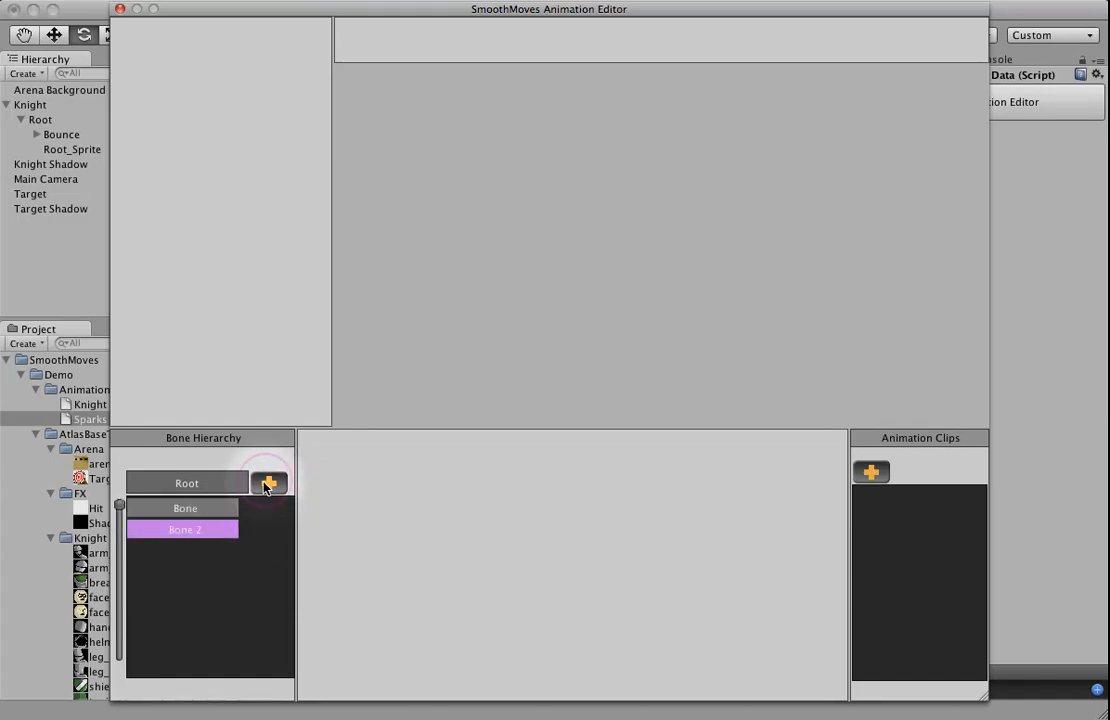
Rename the first bone under Root as "Spark 1"
{"action": "left_click", "coordinate": [199, 515]}
{"action": "right_click", "coordinate": [200, 515]}
{"action": "left_click", "coordinate": [238, 566]}
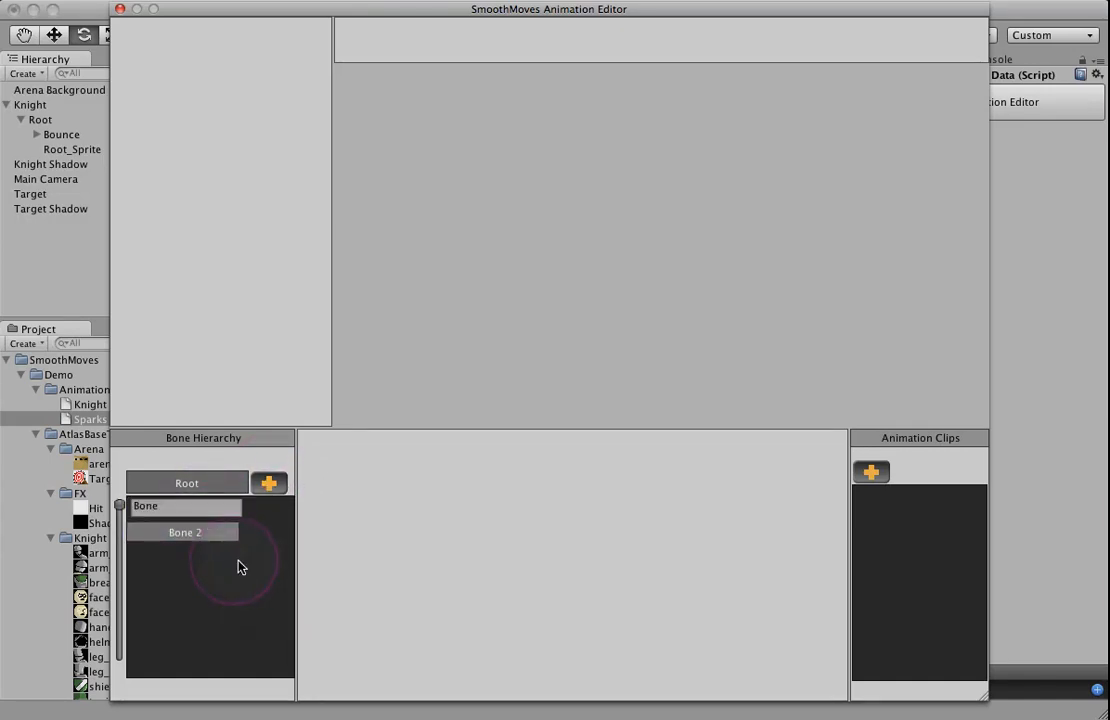
{"action": "left_click", "coordinate": [166, 508]}
{"action": "type", "text": "BoSpark 1"}
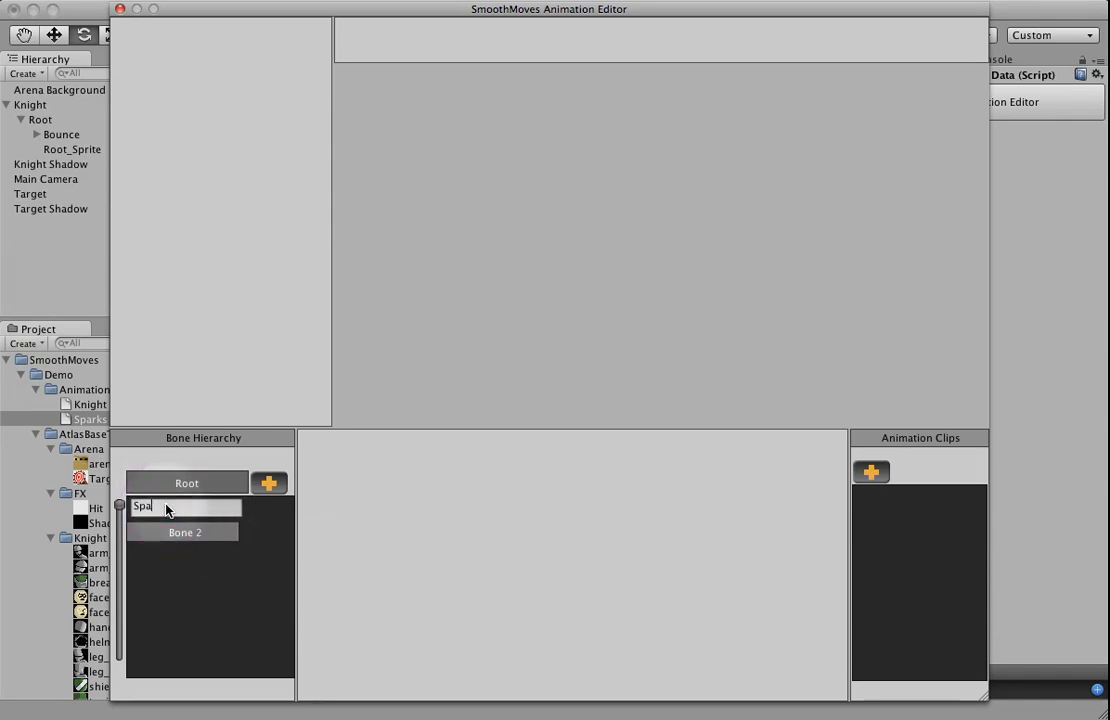
{"action": "key", "text": "Return"}
Rename the second bone under Root as "Spark 2"
{"action": "right_click", "coordinate": [187, 526]}
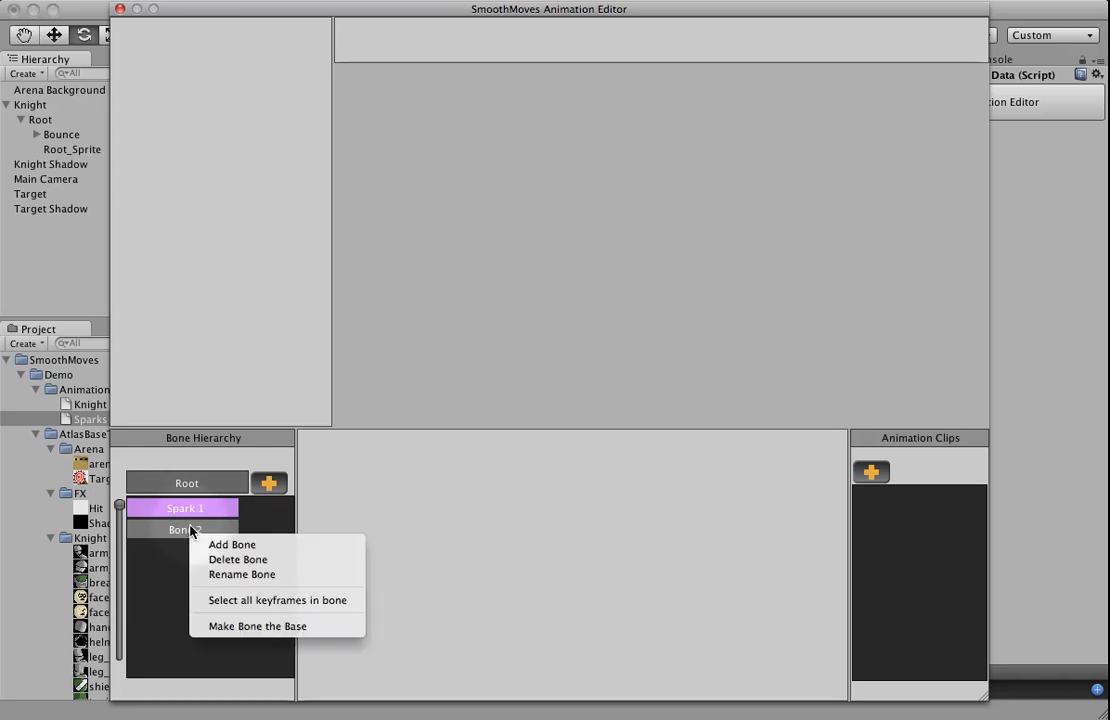
{"action": "left_click", "coordinate": [187, 529]}
{"action": "right_click", "coordinate": [188, 531]}
{"action": "left_click", "coordinate": [231, 577]}
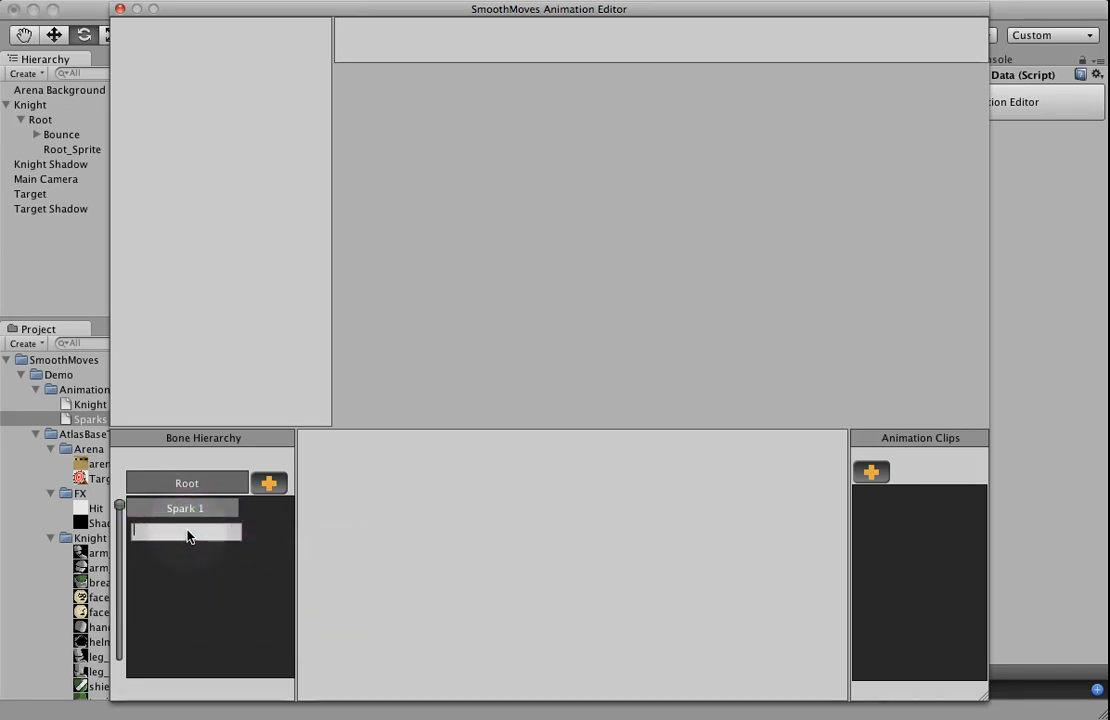
{"action": "key", "text": "Return"}
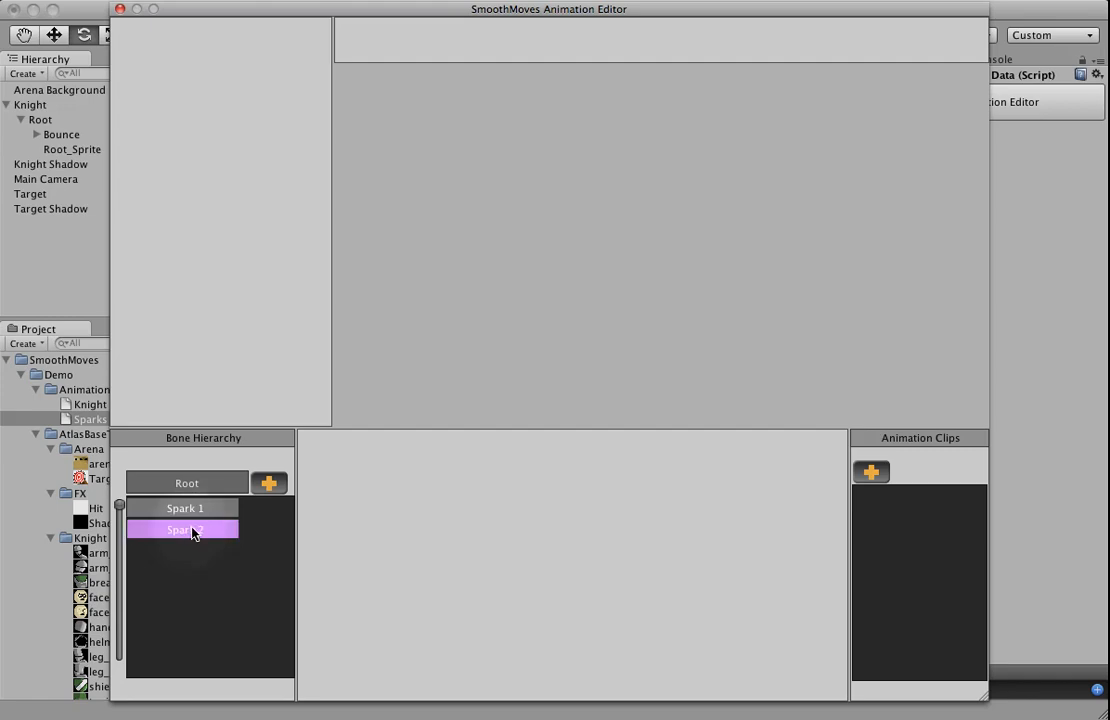
Add an animation clip to the Sparks animation and name it "Hit"
{"action": "left_click", "coordinate": [871, 476]}
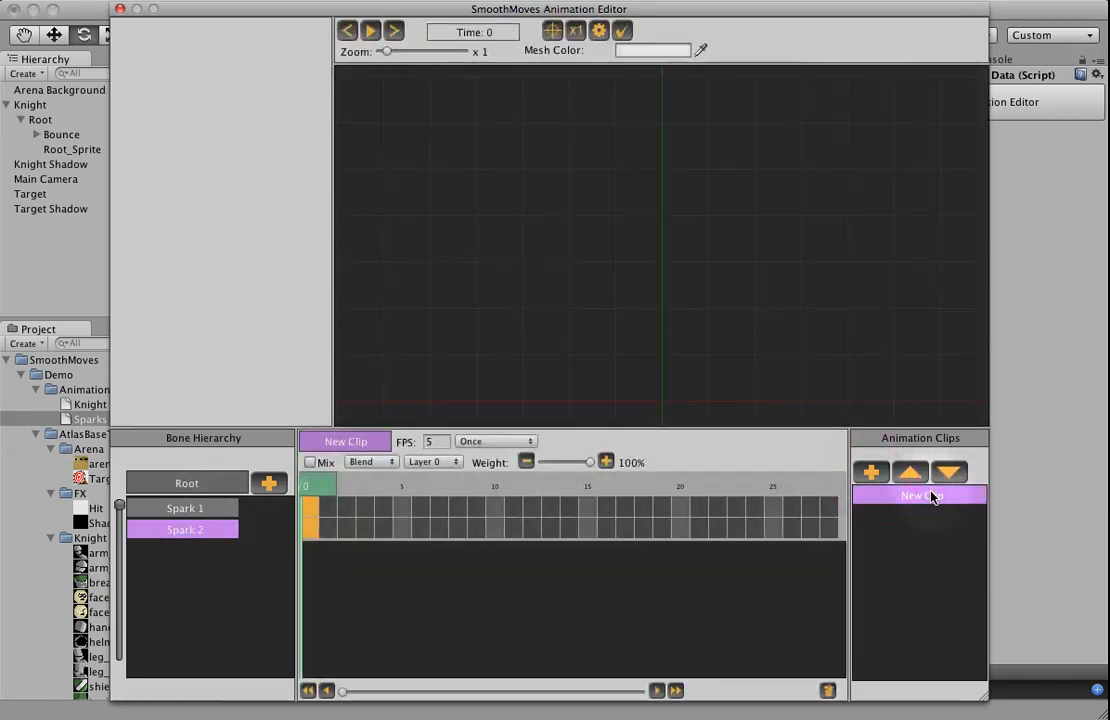
{"action": "right_click", "coordinate": [932, 497]}
{"action": "left_click", "coordinate": [932, 526]}
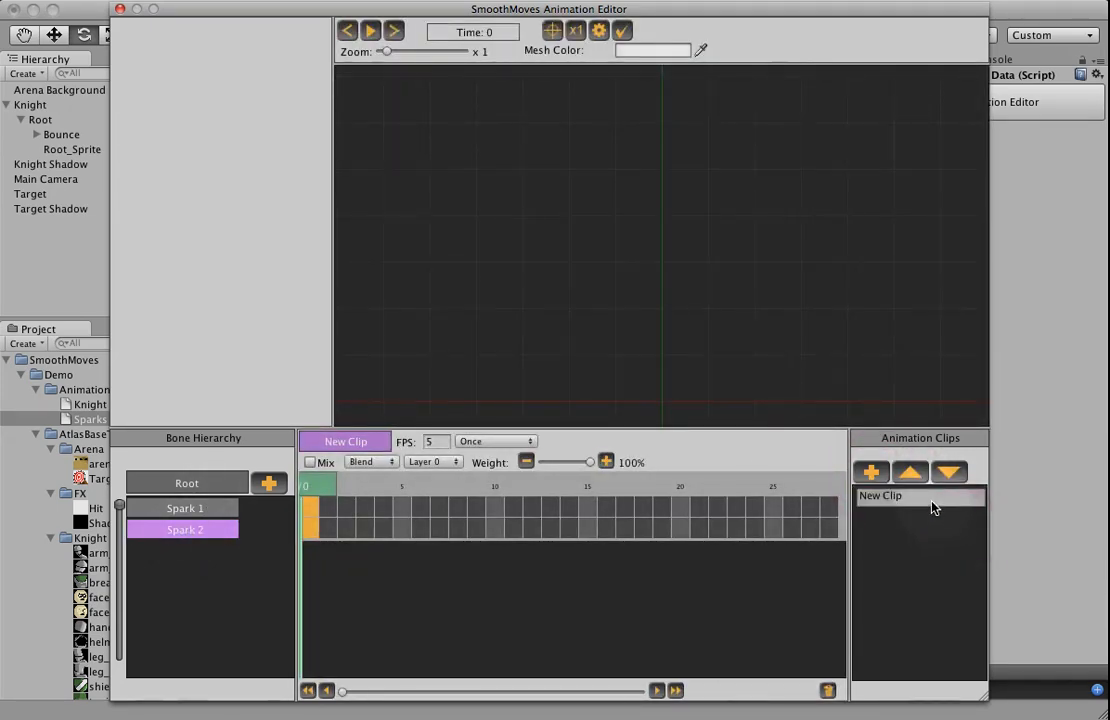
{"action": "key", "text": "BackSpace"}
{"action": "key", "text": "BackSpace"}
{"action": "key", "text": "BackSpace"}
{"action": "key", "text": "BackSpace"}
{"action": "key", "text": "BackSpace"}
{"action": "key", "text": "BackSpace"}
{"action": "key", "text": "BackSpace"}
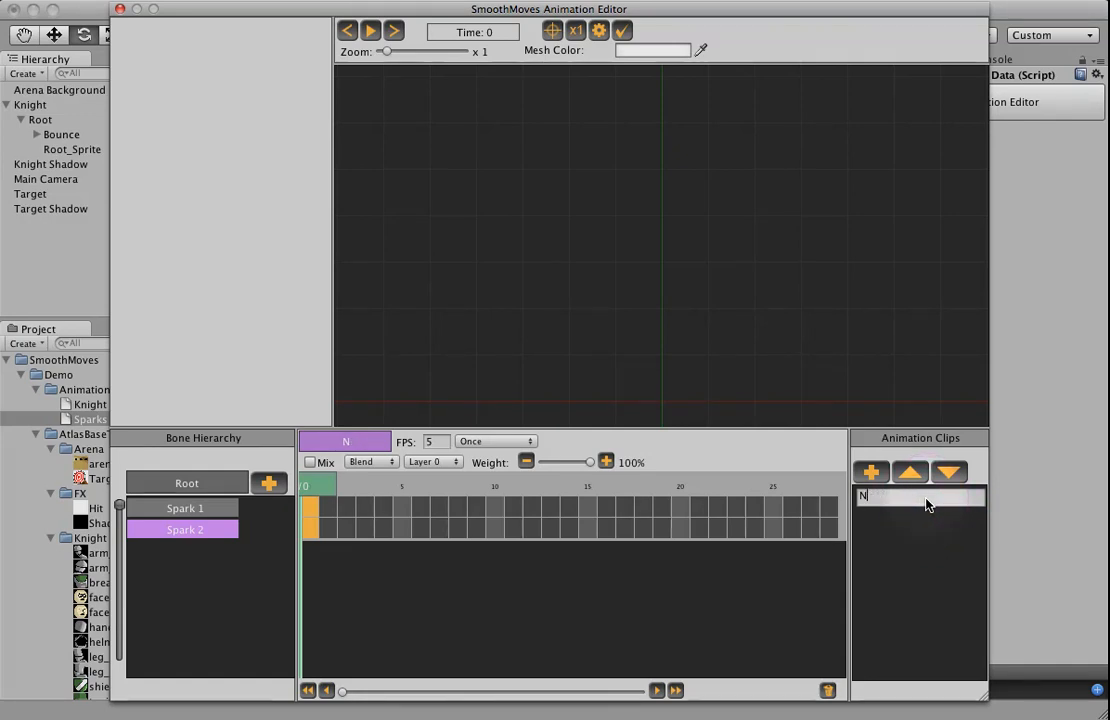
{"action": "key", "text": "BackSpace"}
{"action": "type", "text": "Hit"}
{"action": "key", "text": "Return"}
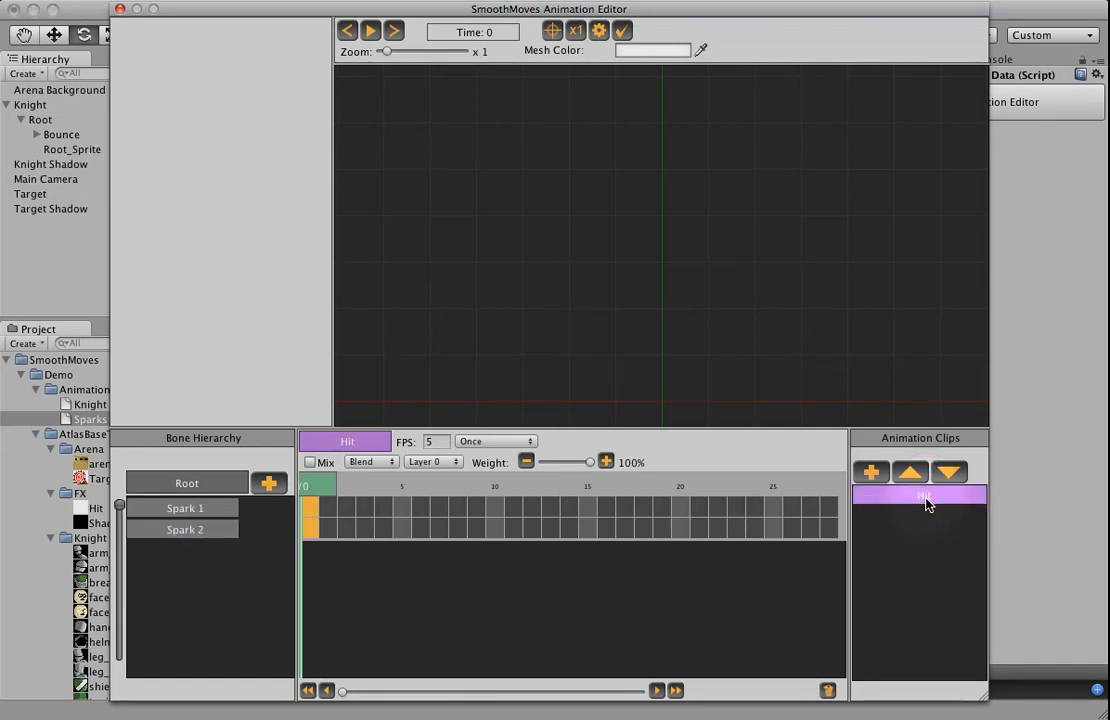
Set the frame 0 keyframes of Spark 1 and Spark 2 to the Image type with the FX atlas
{"action": "left_click", "coordinate": [310, 508]}
{"action": "left_click", "coordinate": [312, 530], "text": "shift"}
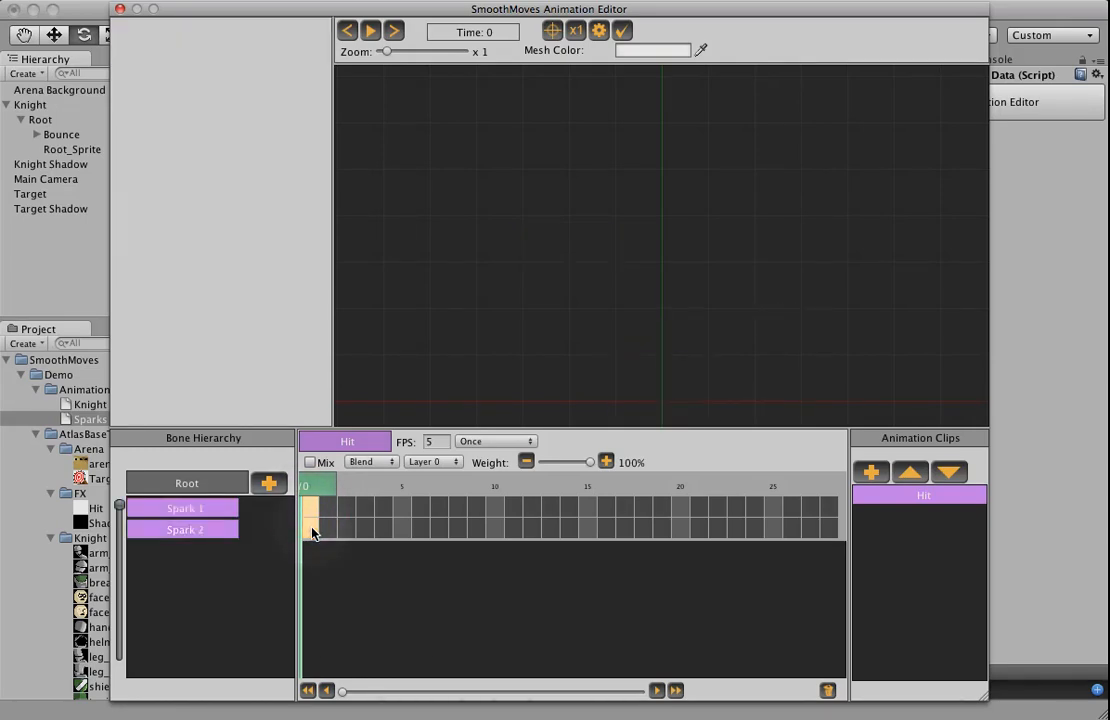
{"action": "right_click", "coordinate": [311, 532]}
{"action": "left_click", "coordinate": [350, 639]}
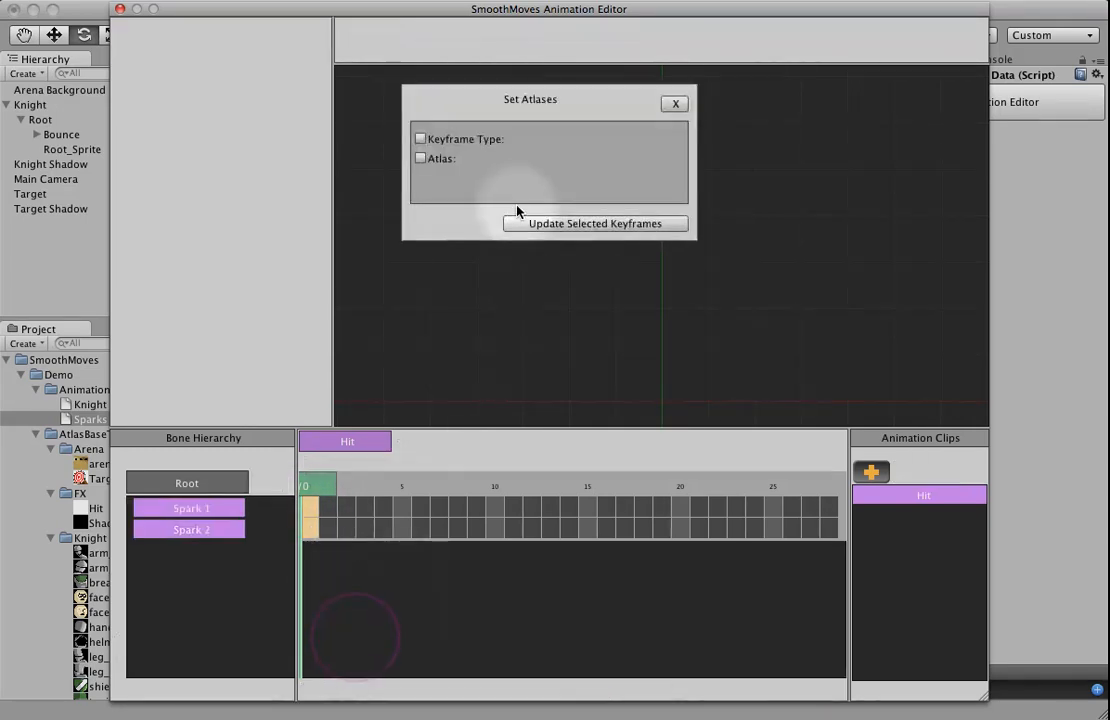
{"action": "left_click", "coordinate": [420, 139]}
{"action": "left_click", "coordinate": [570, 140]}
{"action": "key", "text": "Return"}
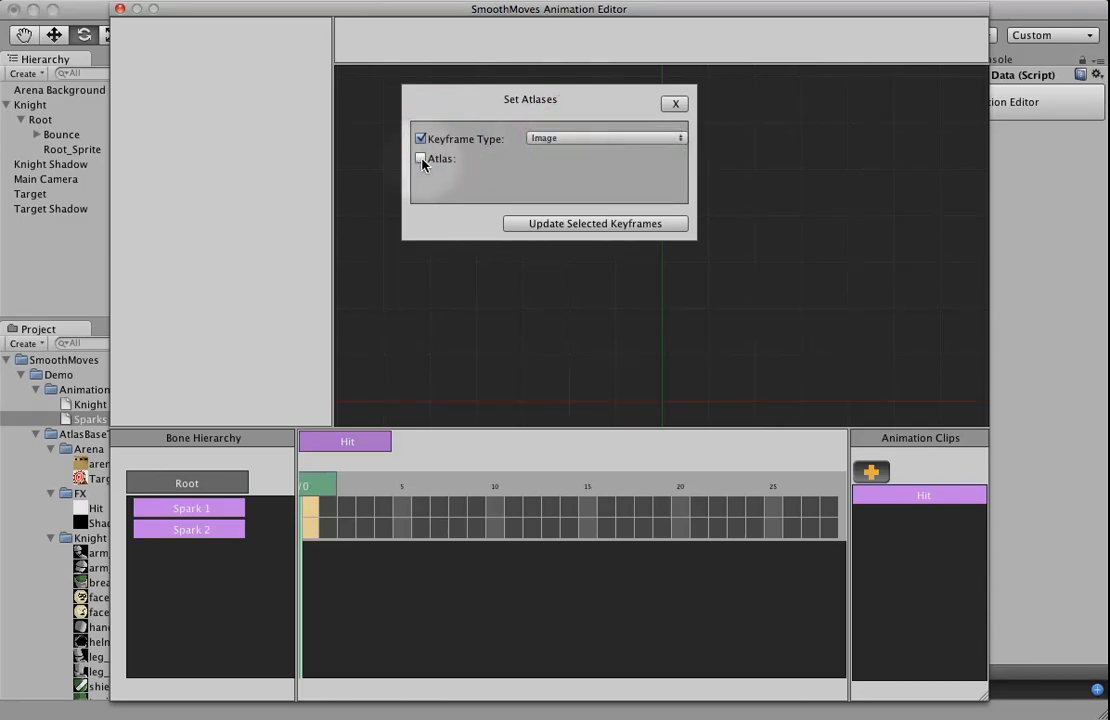
{"action": "left_click", "coordinate": [421, 158]}
{"action": "left_click", "coordinate": [682, 158]}
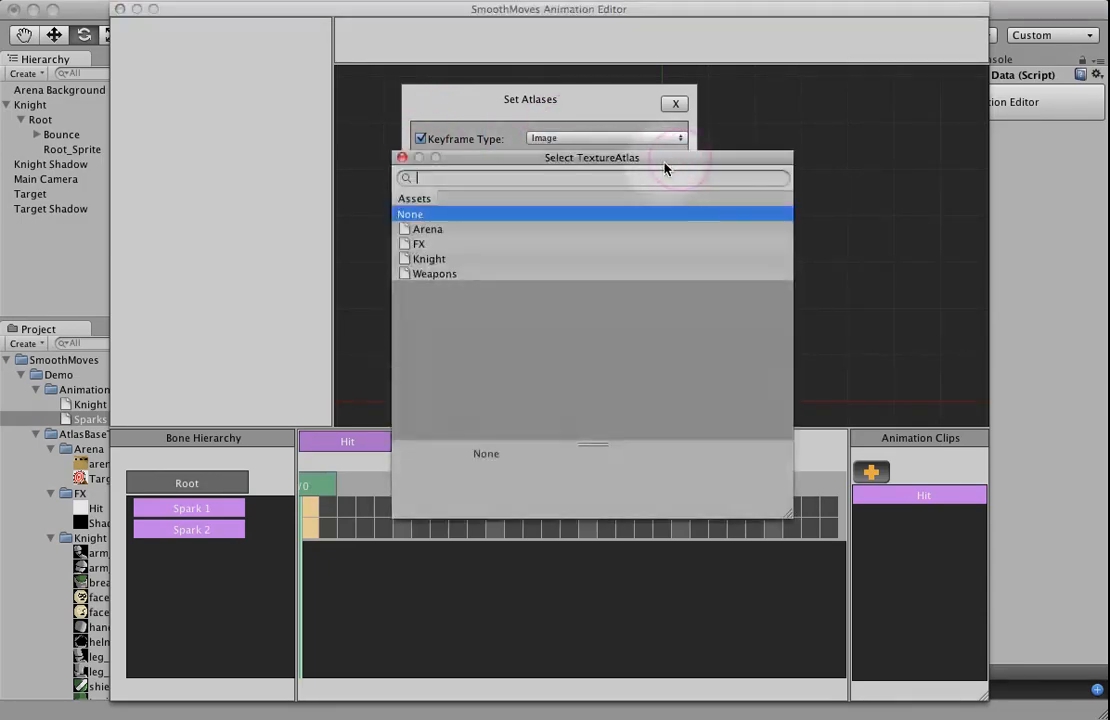
{"action": "left_click", "coordinate": [430, 244]}
{"action": "left_click", "coordinate": [401, 157]}
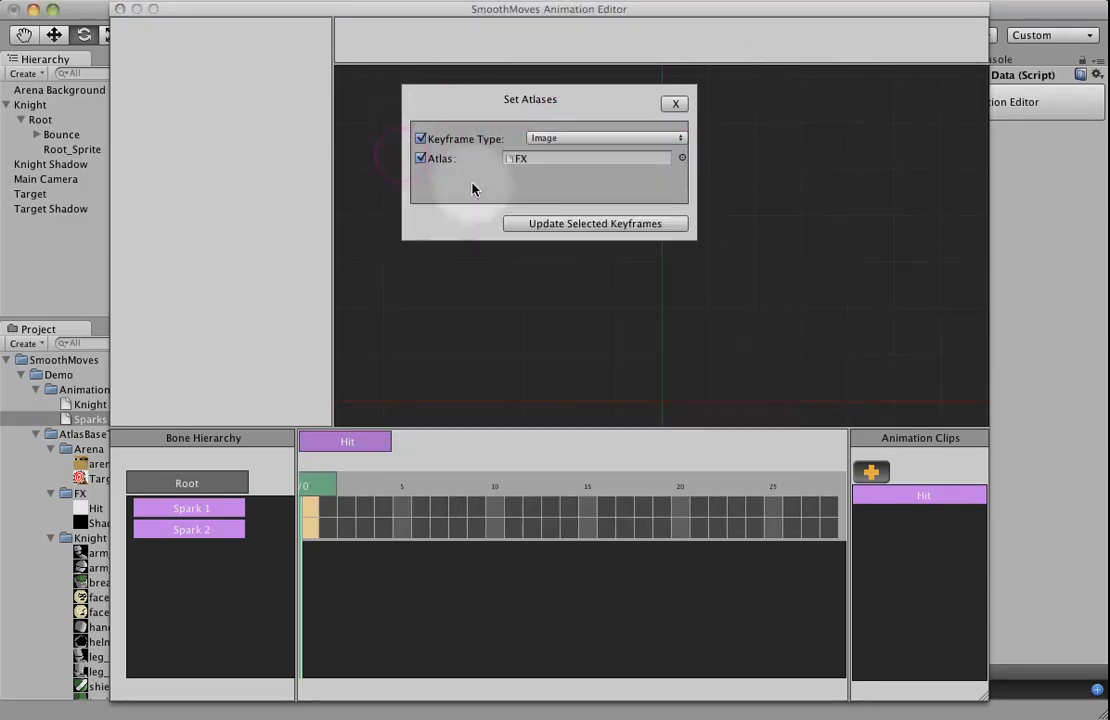
{"action": "left_click", "coordinate": [550, 226]}
Assign the white starburst texture to the frame 0 keyframes of Spark 1 and Spark 2
{"action": "left_click", "coordinate": [310, 507]}
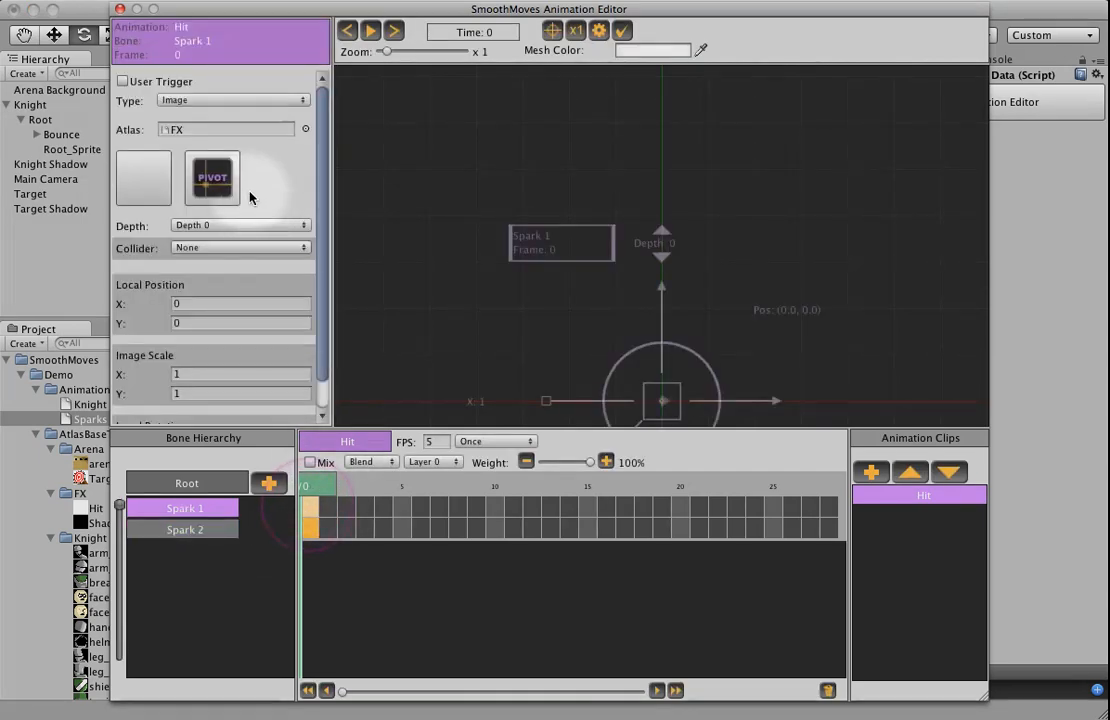
{"action": "left_click", "coordinate": [161, 166]}
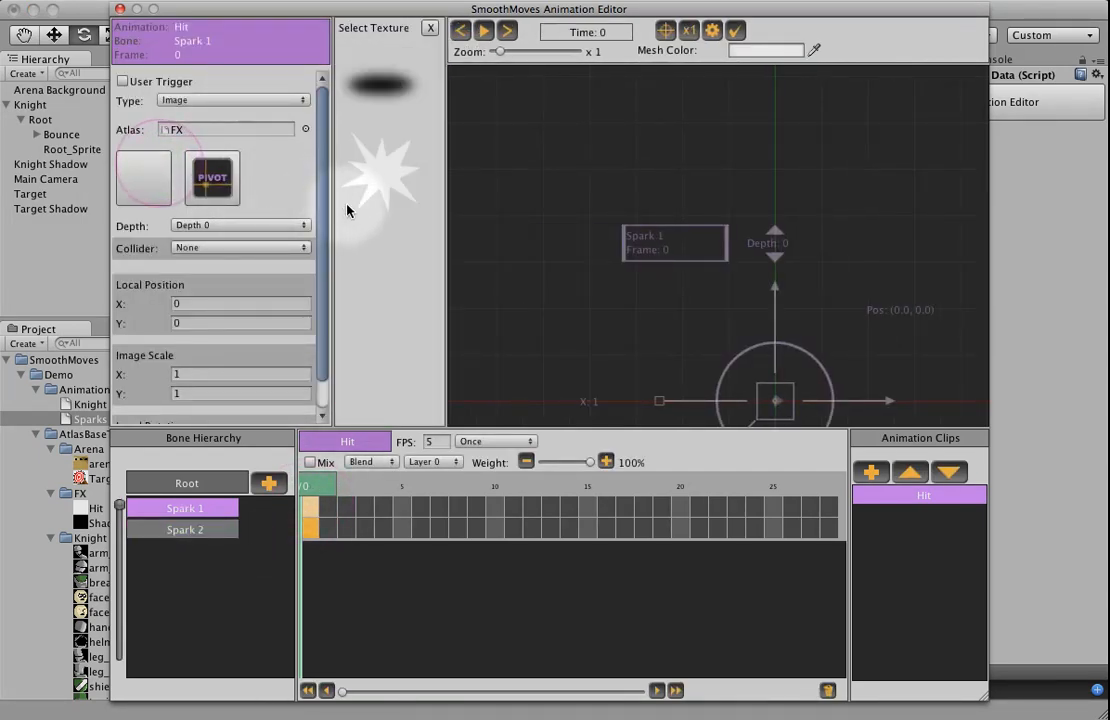
{"action": "left_click", "coordinate": [378, 180]}
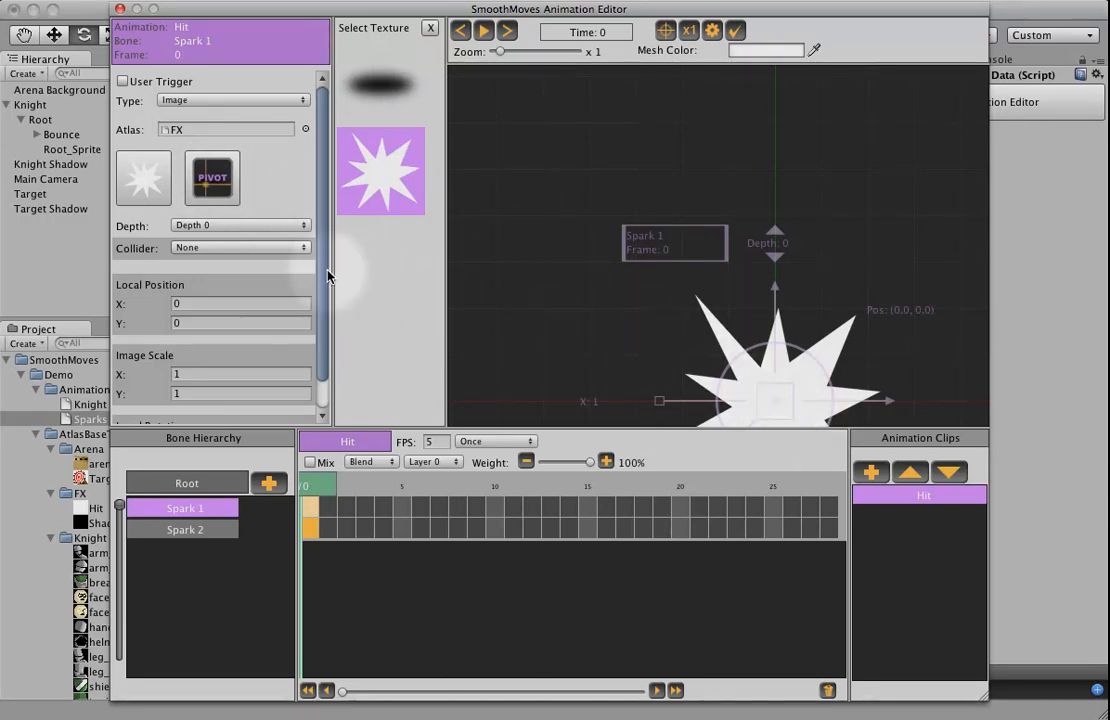
{"action": "left_click", "coordinate": [312, 535]}
{"action": "left_click", "coordinate": [156, 170]}
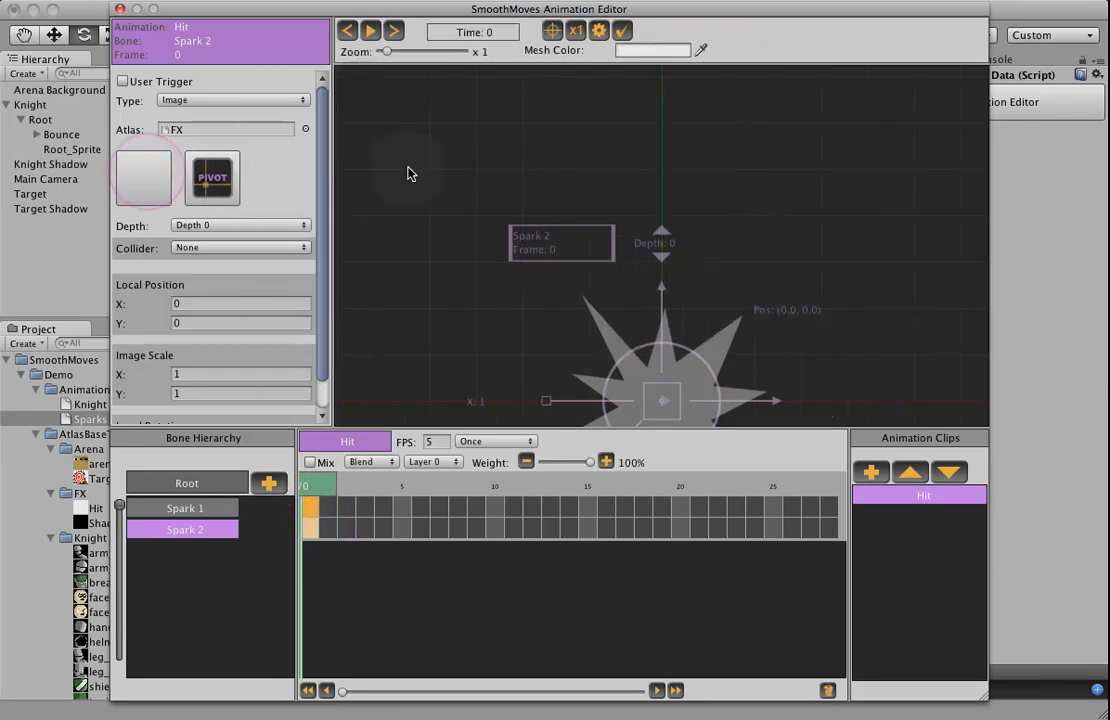
{"action": "left_click", "coordinate": [160, 177]}
{"action": "left_click", "coordinate": [384, 172]}
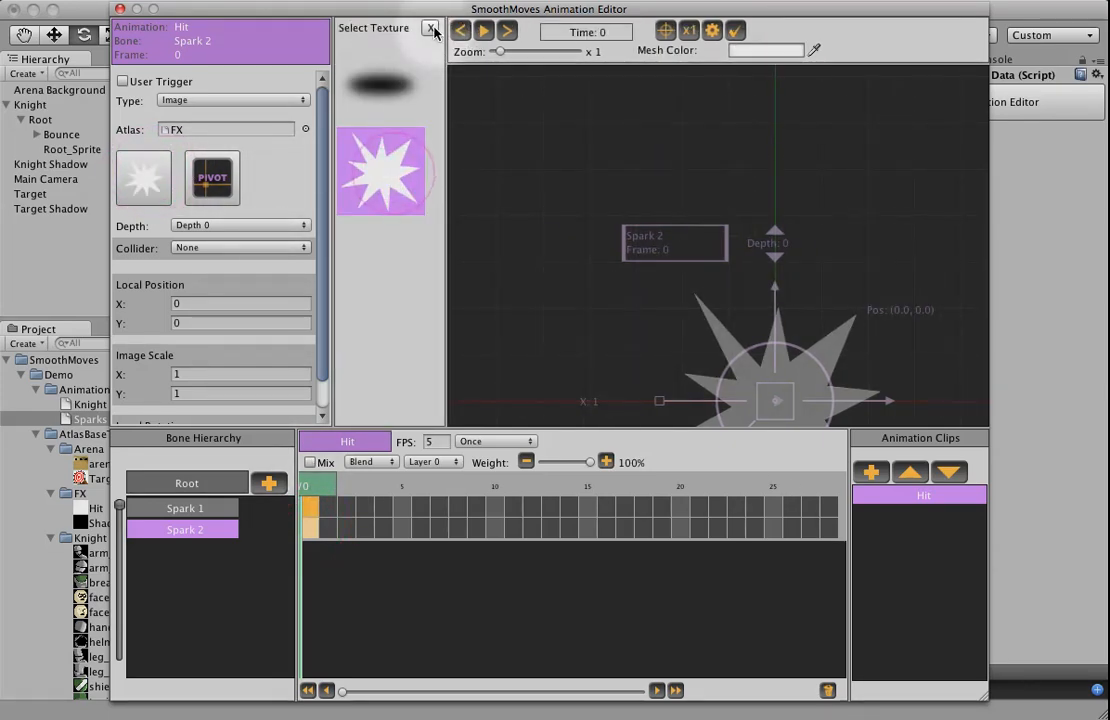
{"action": "left_click", "coordinate": [433, 38]}
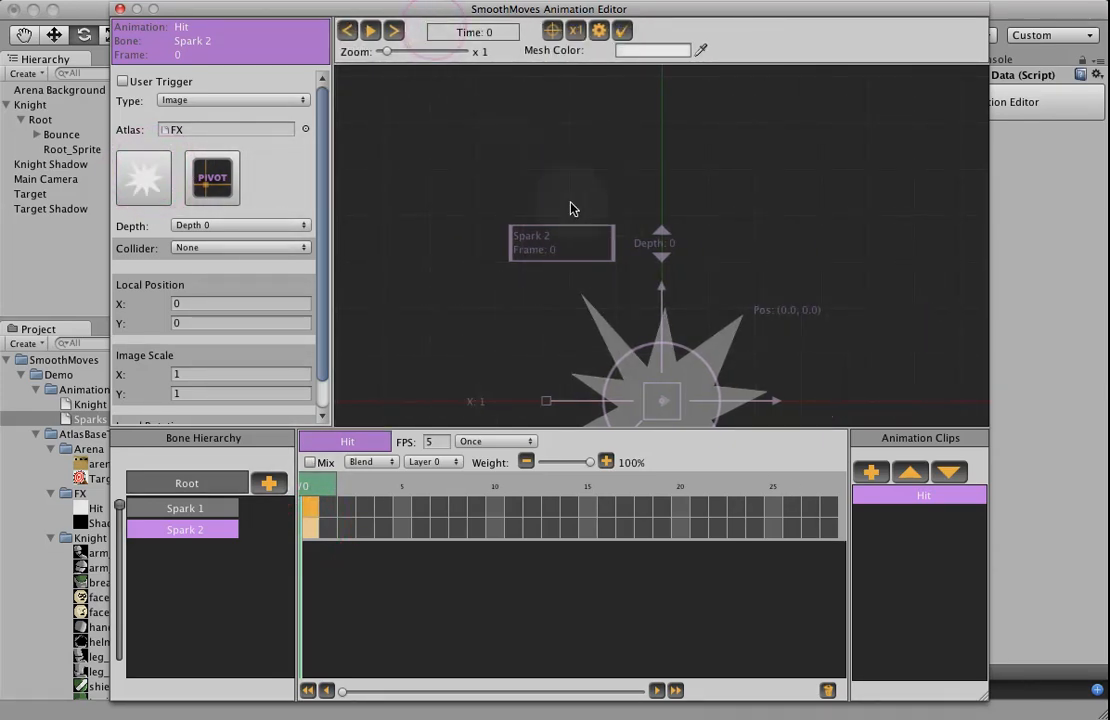
Move Spark 1 at frame 0 to about (-49, 36), scale it uniformly to about 0.74 and rotate it to about 21 degrees
{"action": "left_click", "coordinate": [313, 509]}
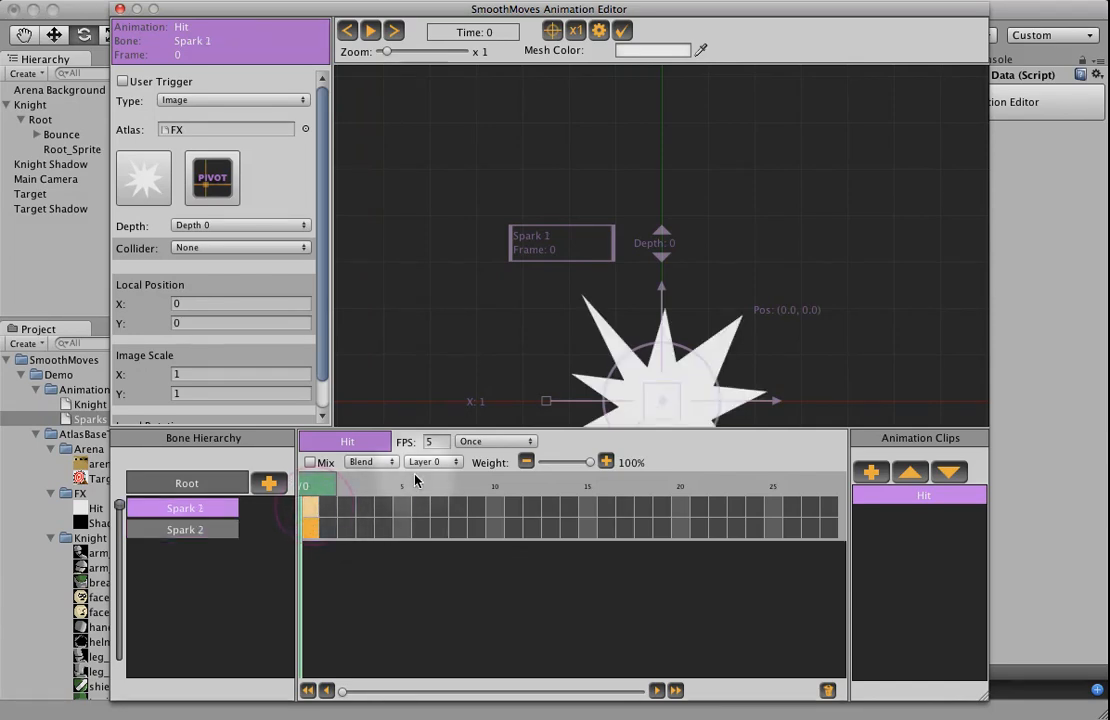
{"action": "left_click_drag", "start_coordinate": [663, 399], "coordinate": [615, 366]}
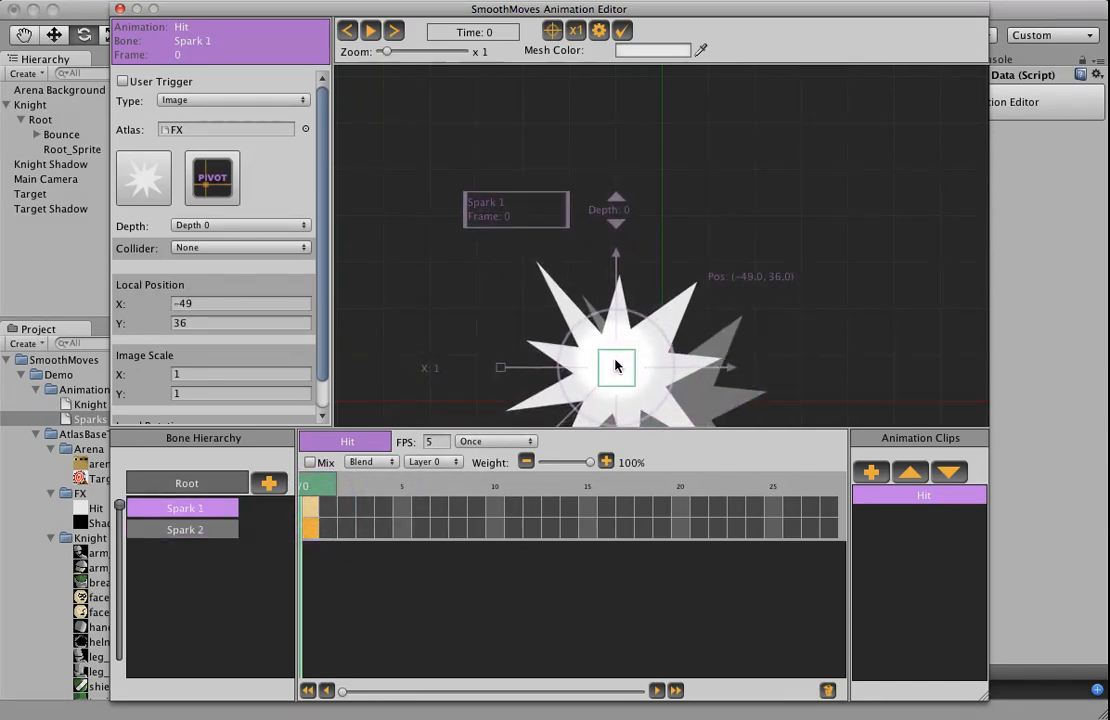
{"action": "middle_click_drag", "start_coordinate": [706, 324], "coordinate": [660, 234]}
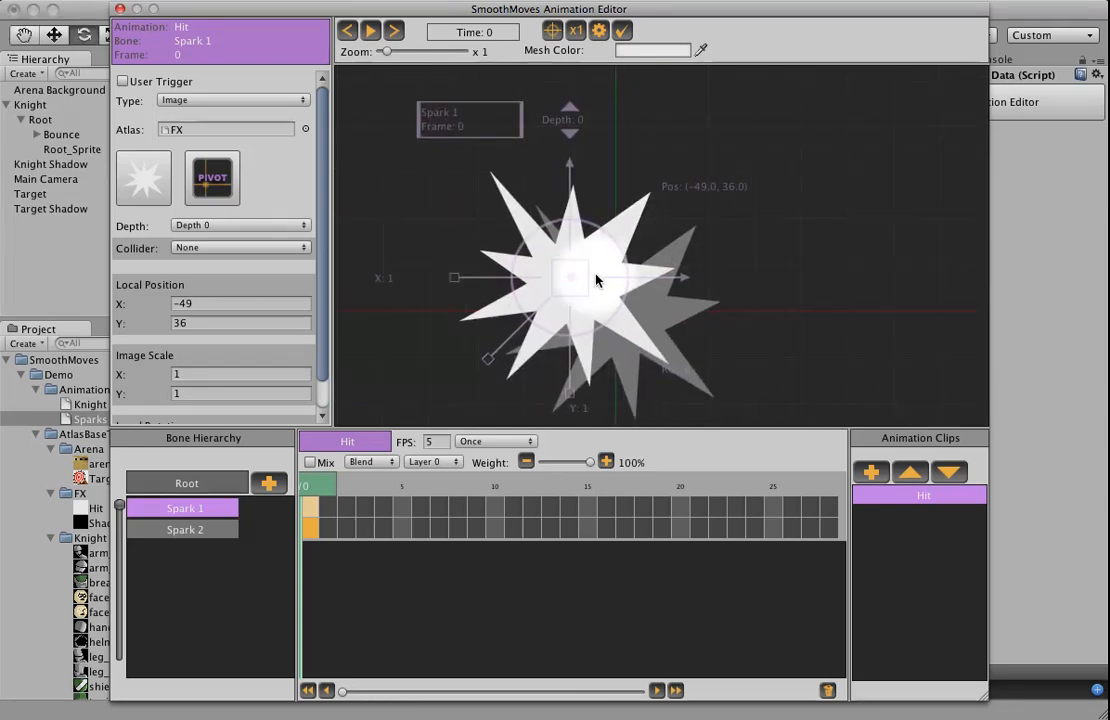
{"action": "left_click_drag", "start_coordinate": [490, 361], "coordinate": [510, 344]}
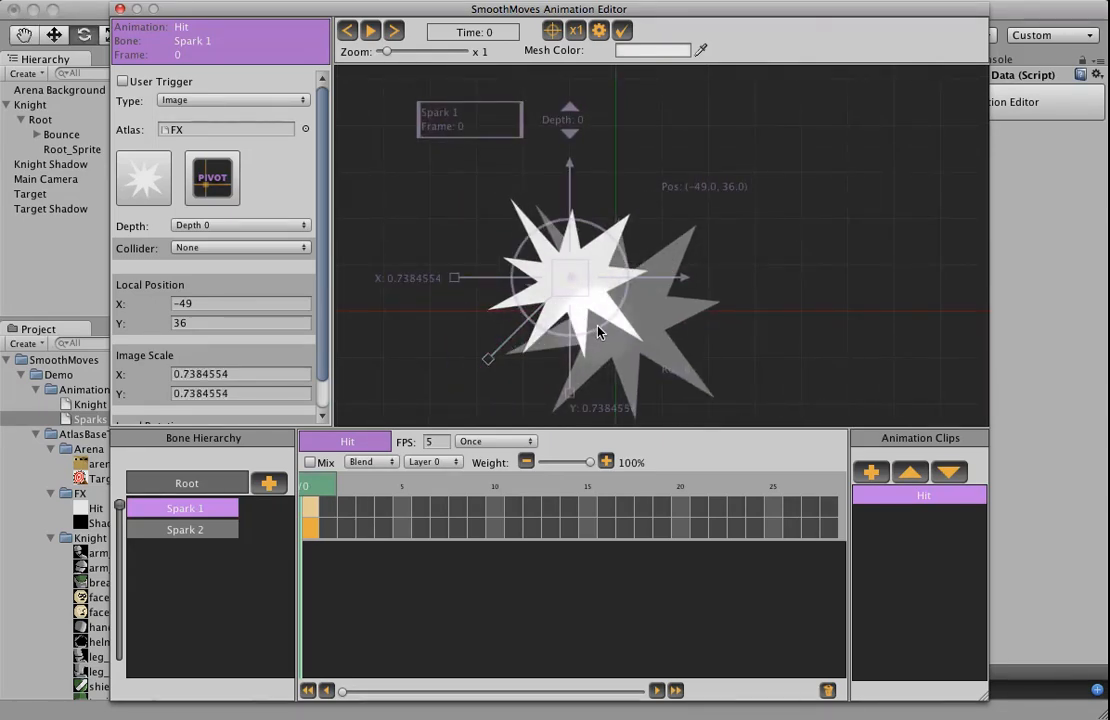
{"action": "left_click_drag", "start_coordinate": [597, 331], "coordinate": [637, 331]}
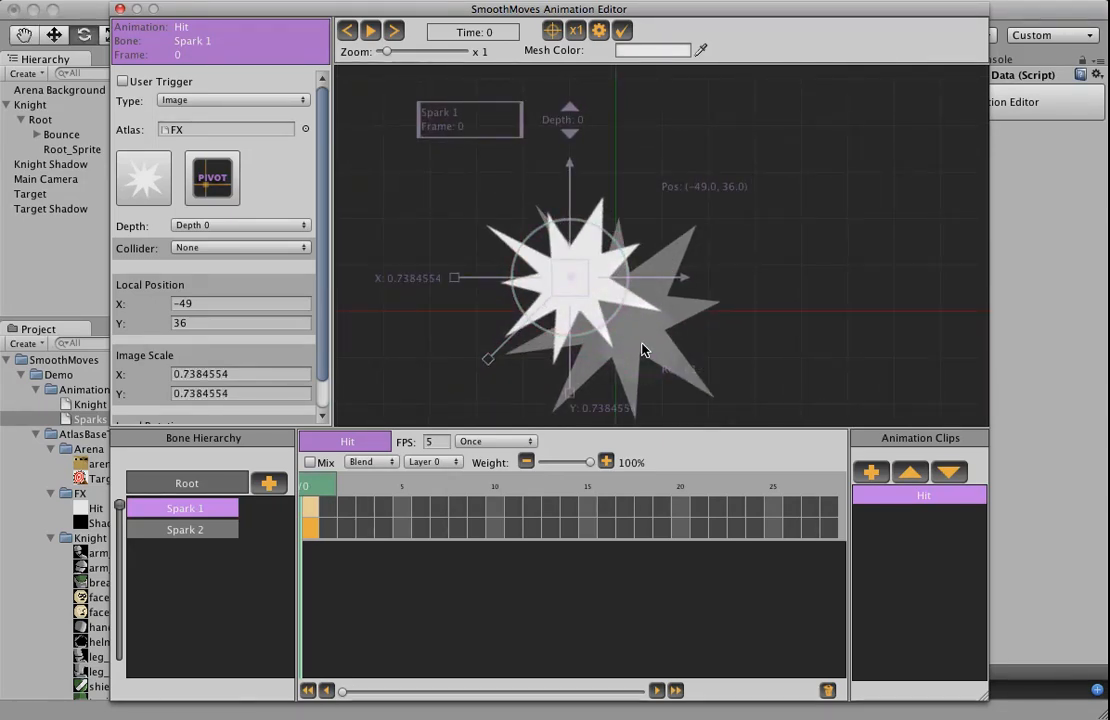
Rotate Spark 2 at frame 0 to about -9.6 degrees and scale it uniformly to about 0.67
{"action": "left_click", "coordinate": [312, 526]}
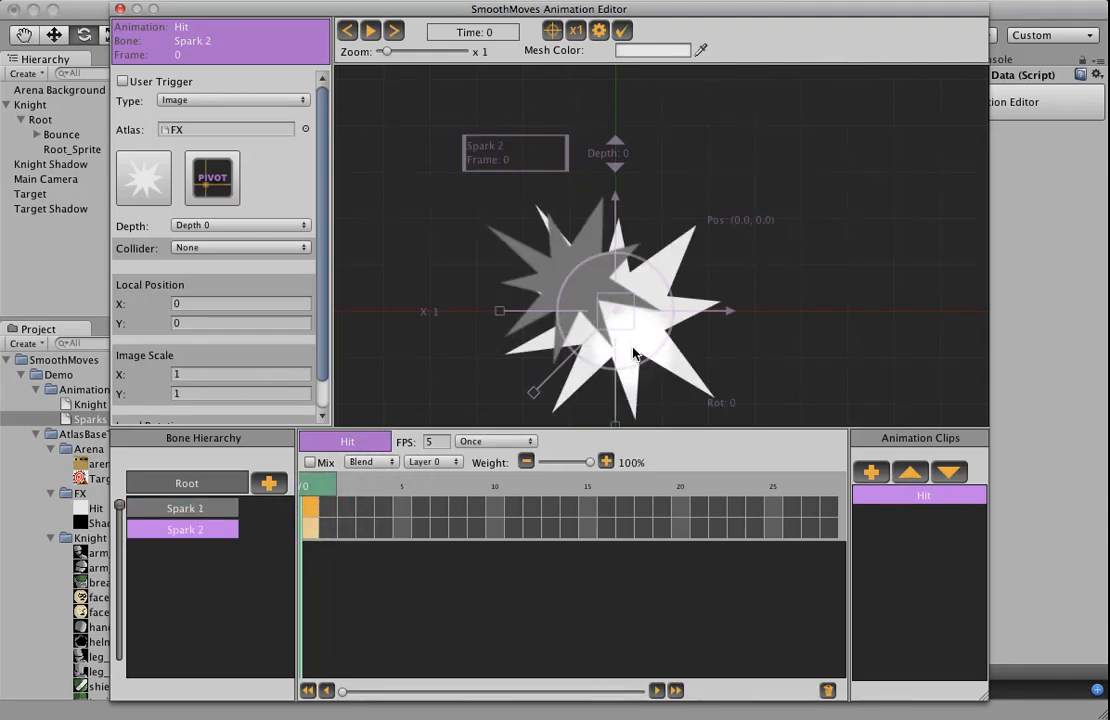
{"action": "left_click_drag", "start_coordinate": [640, 359], "coordinate": [627, 361]}
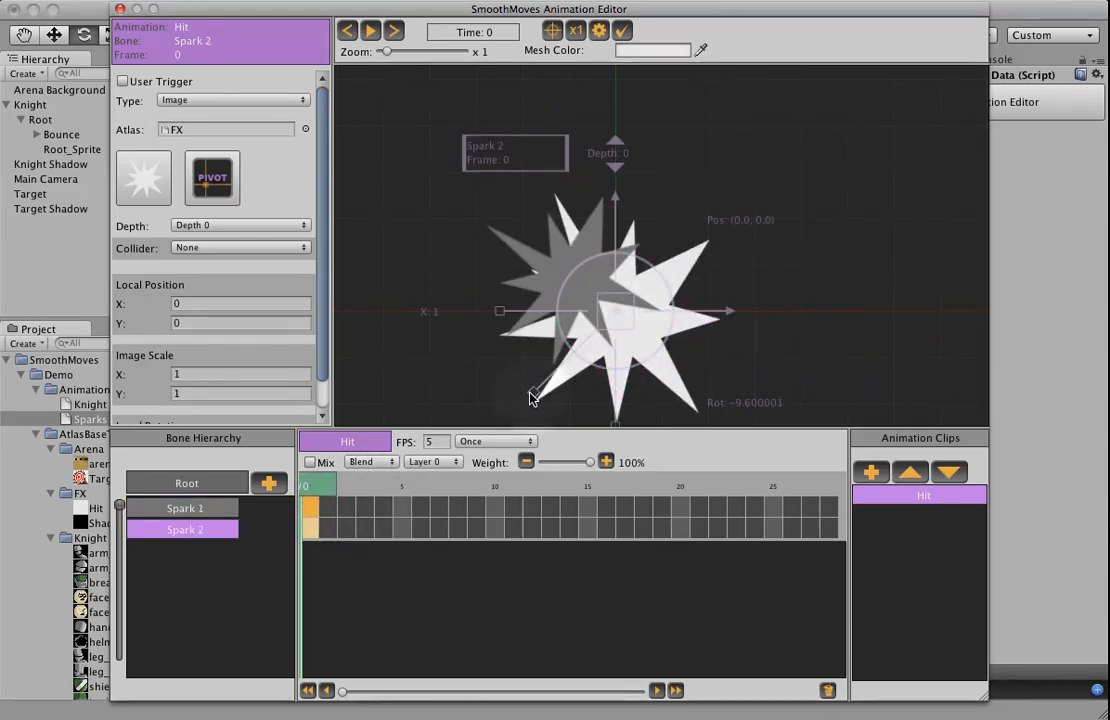
{"action": "left_click_drag", "start_coordinate": [530, 394], "coordinate": [546, 383]}
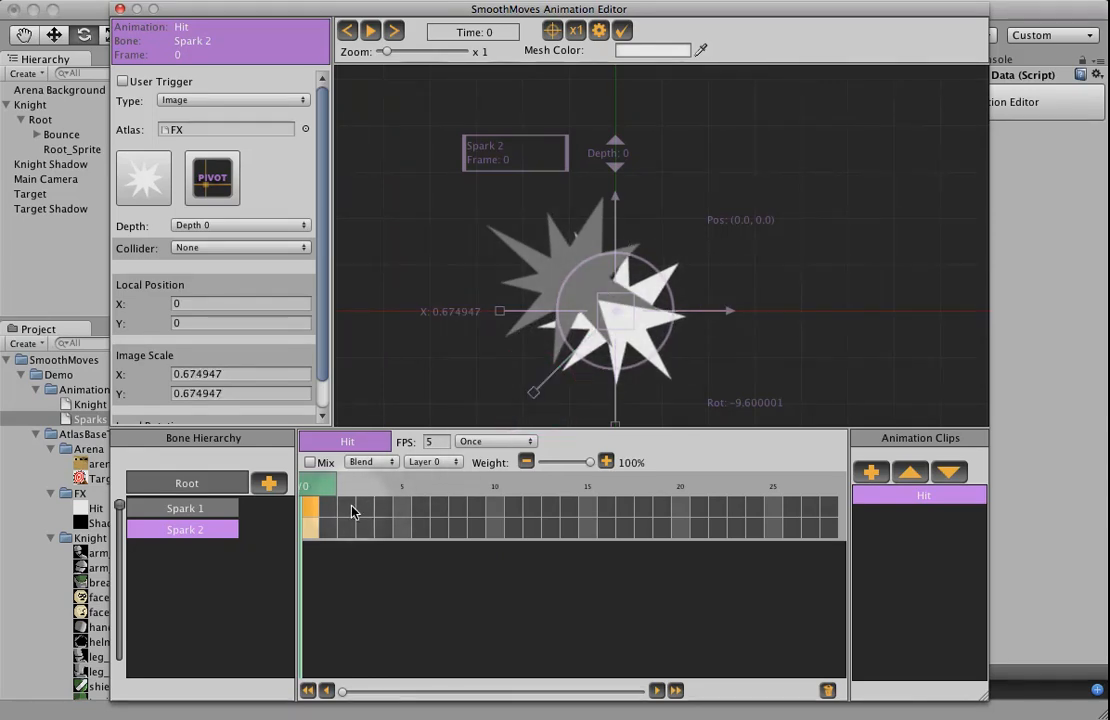
Insert a position-rotation keyframe for Spark 1 at frame 5 and rotate the spark to about 61.5 degrees
{"action": "left_click", "coordinate": [396, 508]}
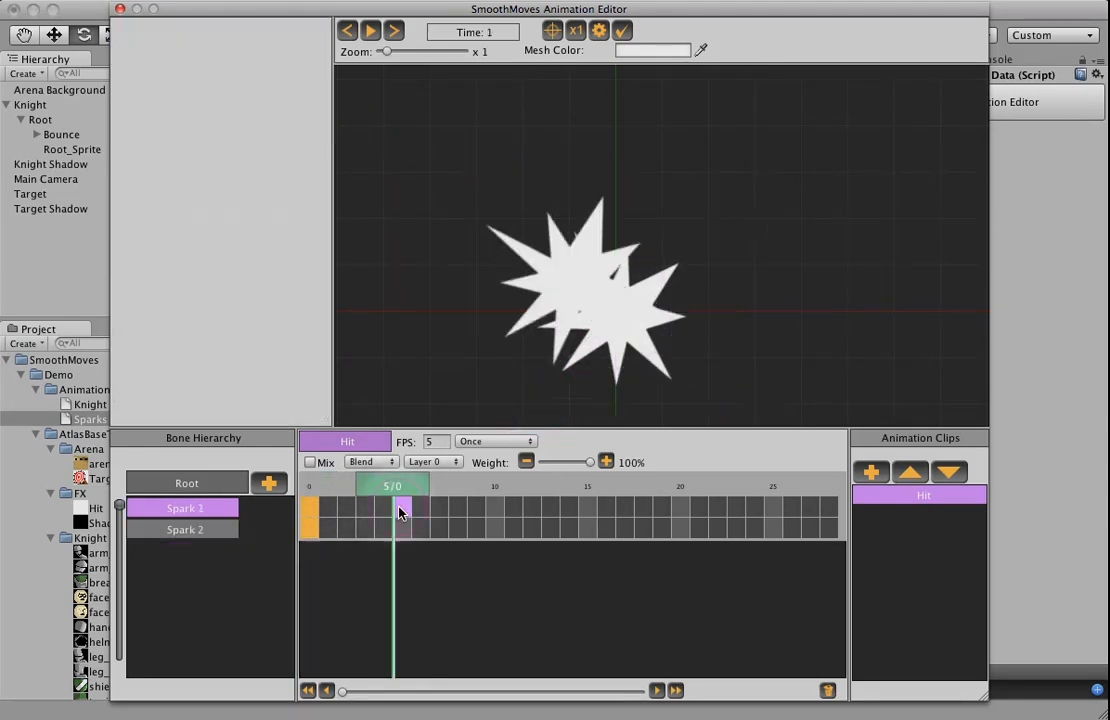
{"action": "right_click", "coordinate": [398, 510]}
{"action": "left_click", "coordinate": [428, 540]}
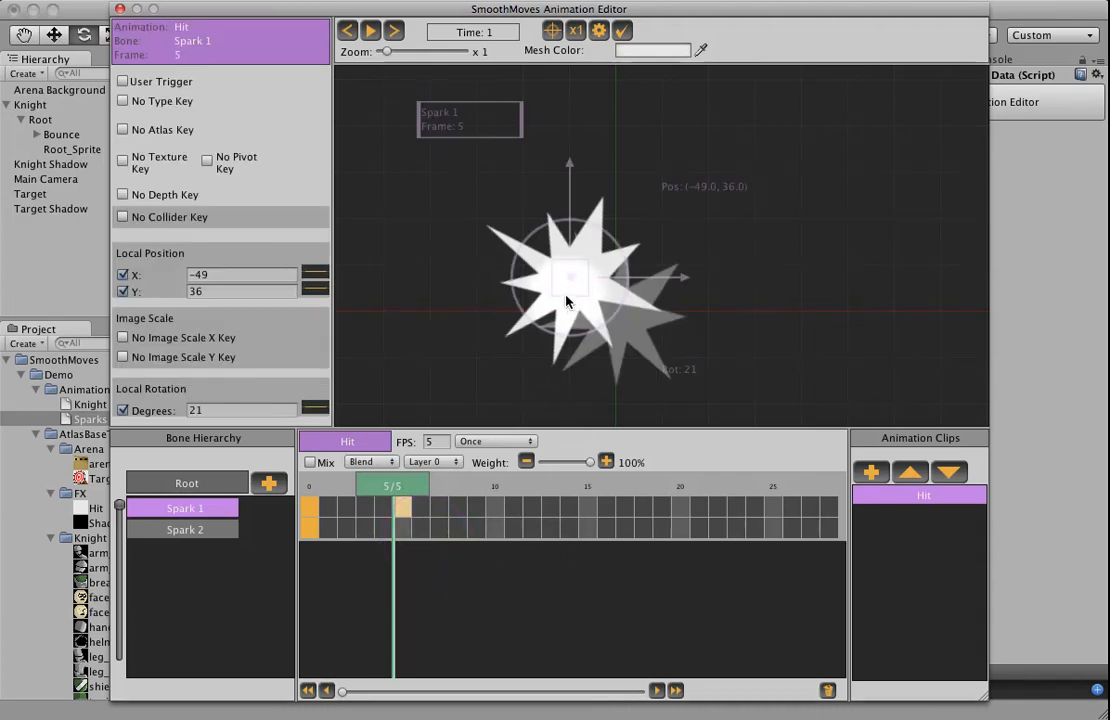
{"action": "left_click_drag", "start_coordinate": [559, 329], "coordinate": [629, 263]}
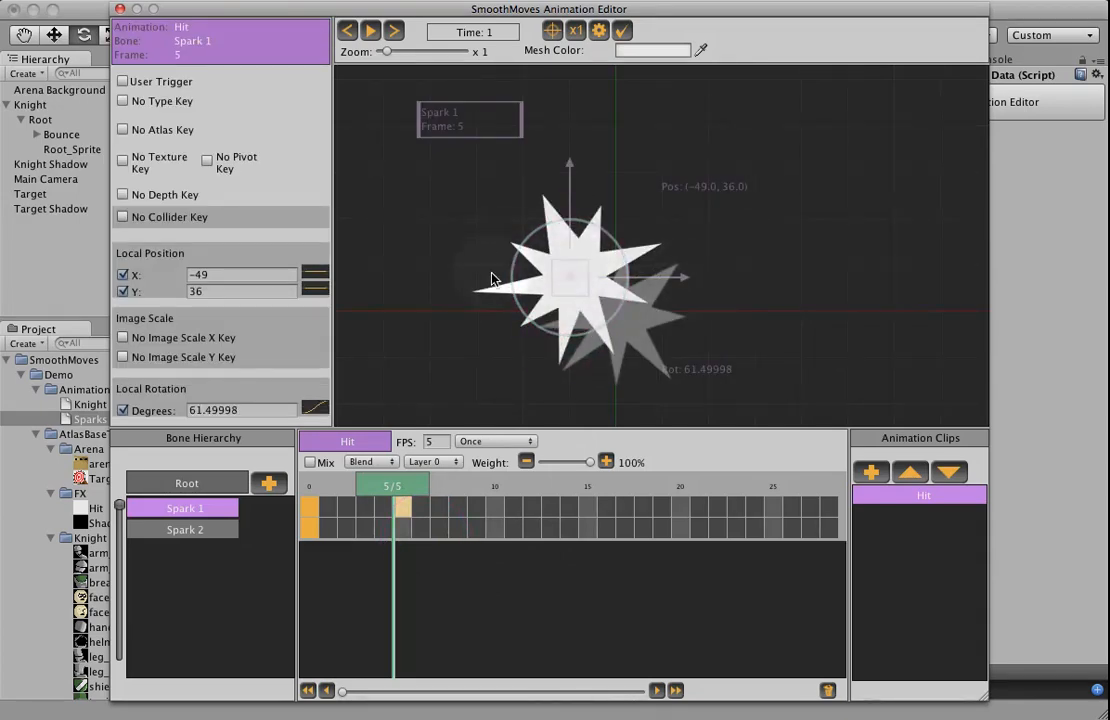
Key Spark 1's image scale in X and Y at frame 5, shrink it to about 0.29 and move it to about (-47, 26)
{"action": "left_click", "coordinate": [122, 338]}
{"action": "left_click", "coordinate": [122, 357]}
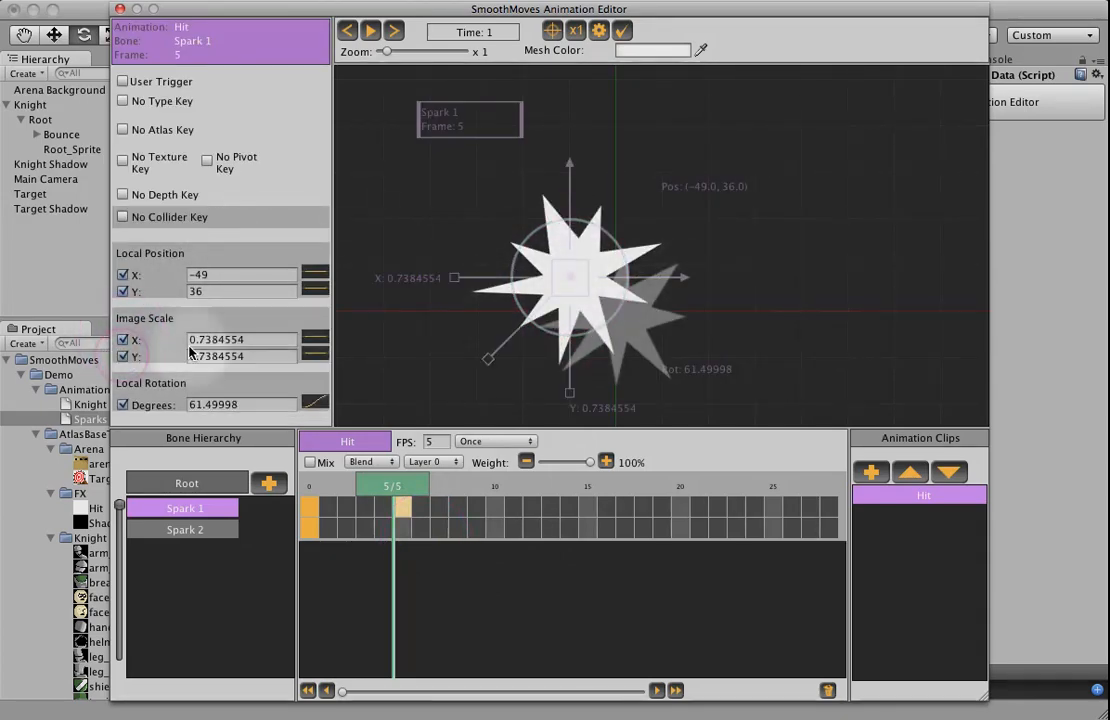
{"action": "left_click_drag", "start_coordinate": [488, 360], "coordinate": [520, 330]}
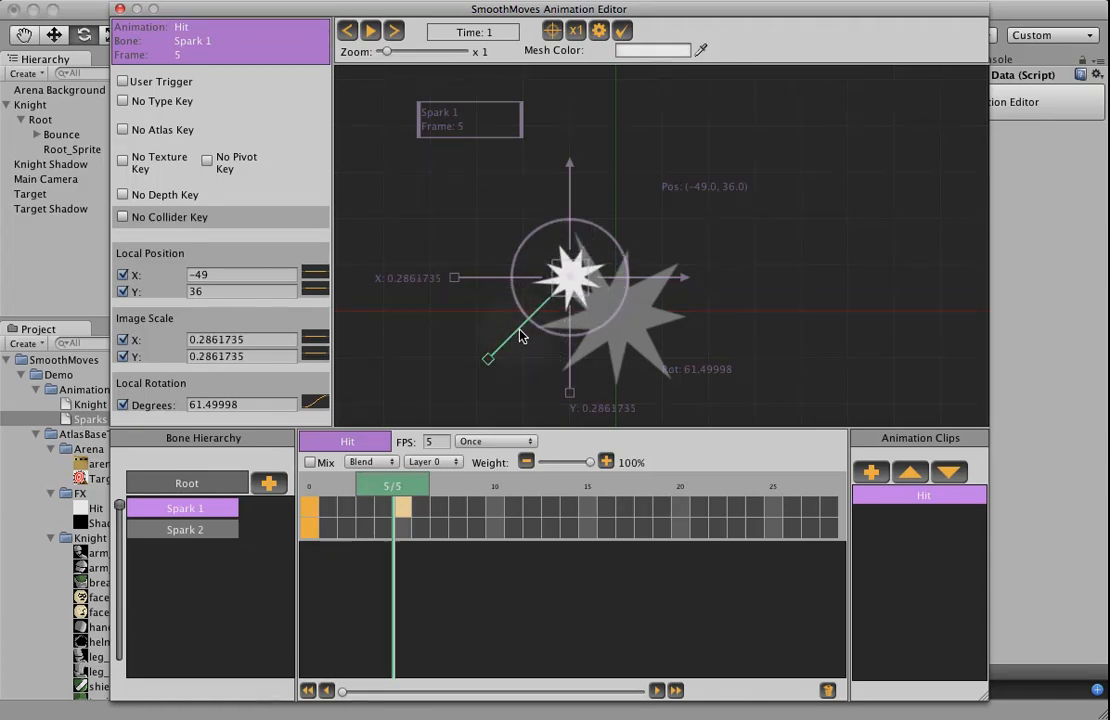
{"action": "left_click_drag", "start_coordinate": [562, 283], "coordinate": [564, 293]}
Add a position-rotation keyframe for Spark 2 at frame 5 and rotate the spark to about -39.9 degrees
{"action": "right_click", "coordinate": [632, 340]}
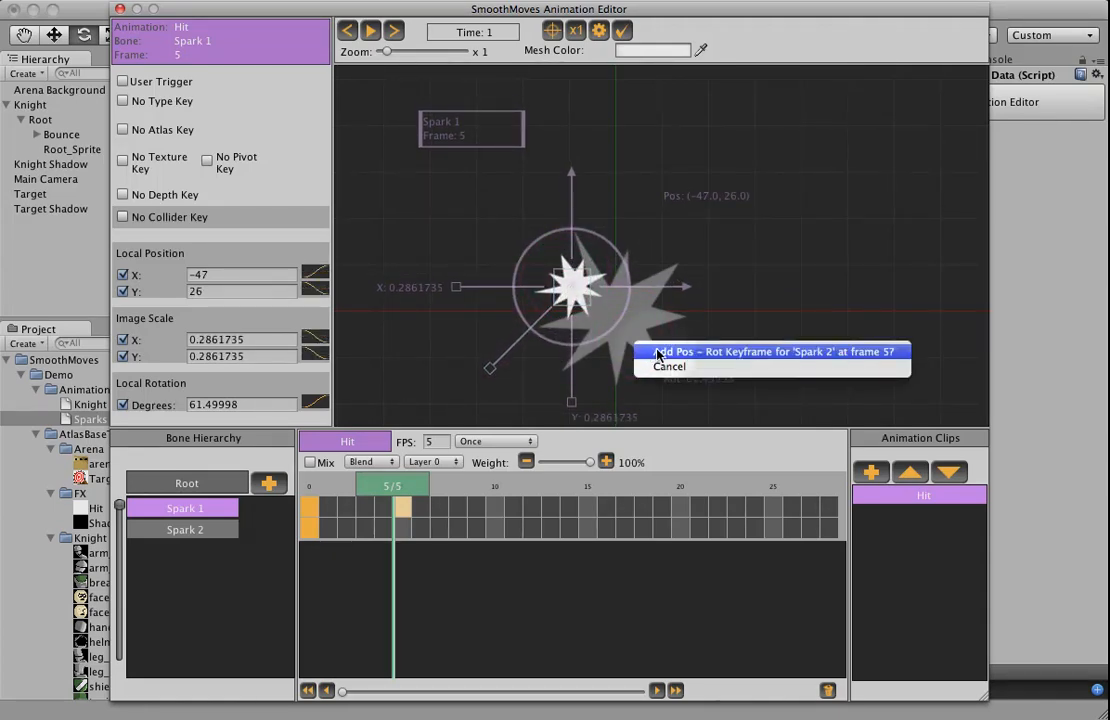
{"action": "left_click", "coordinate": [747, 352]}
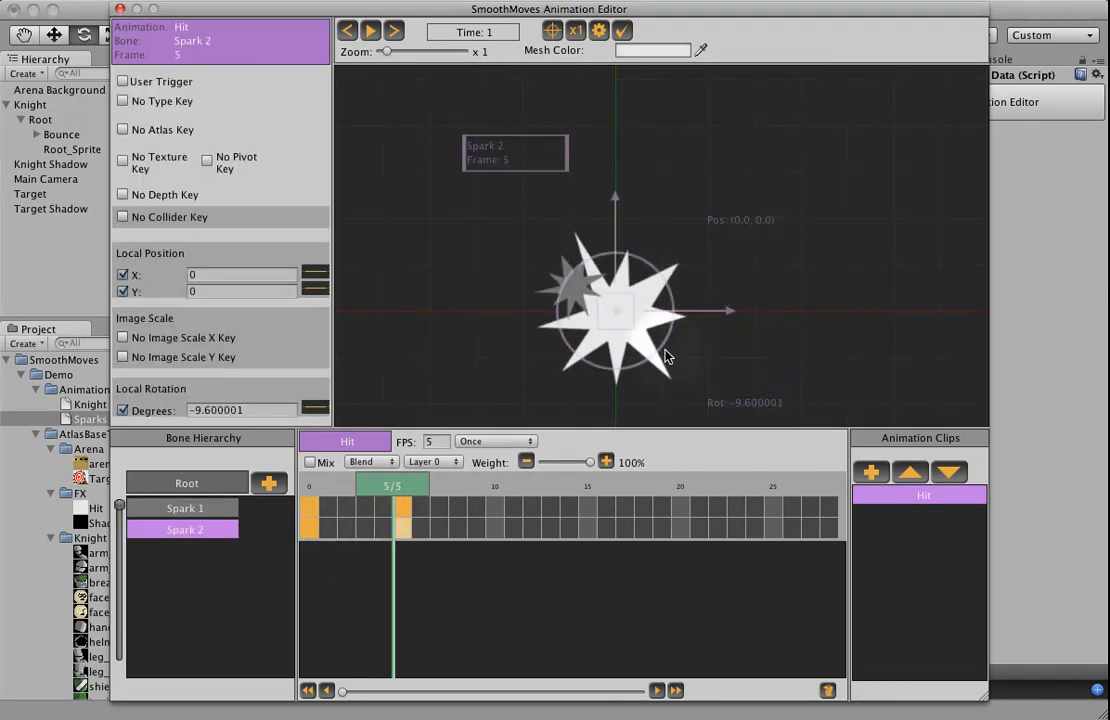
{"action": "left_click_drag", "start_coordinate": [656, 352], "coordinate": [542, 389]}
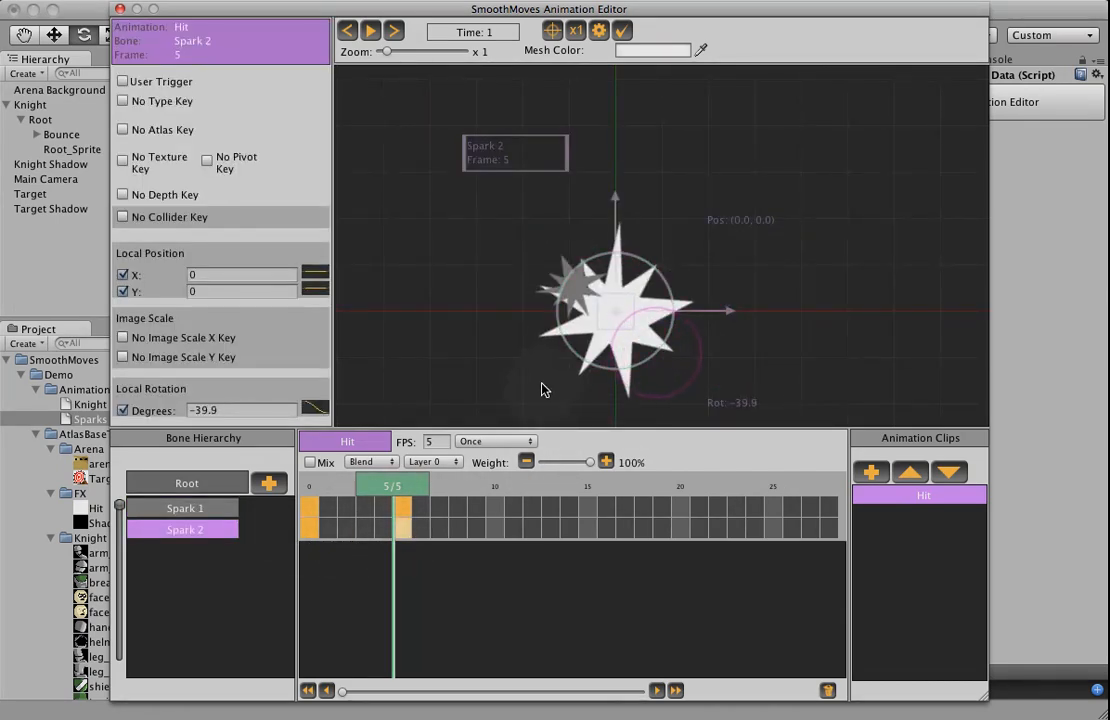
Key Spark 2's image scale in X and Y at frame 5, shrink it to about 0.18 and move it to about (15, -19)
{"action": "left_click", "coordinate": [122, 339]}
{"action": "left_click", "coordinate": [122, 356]}
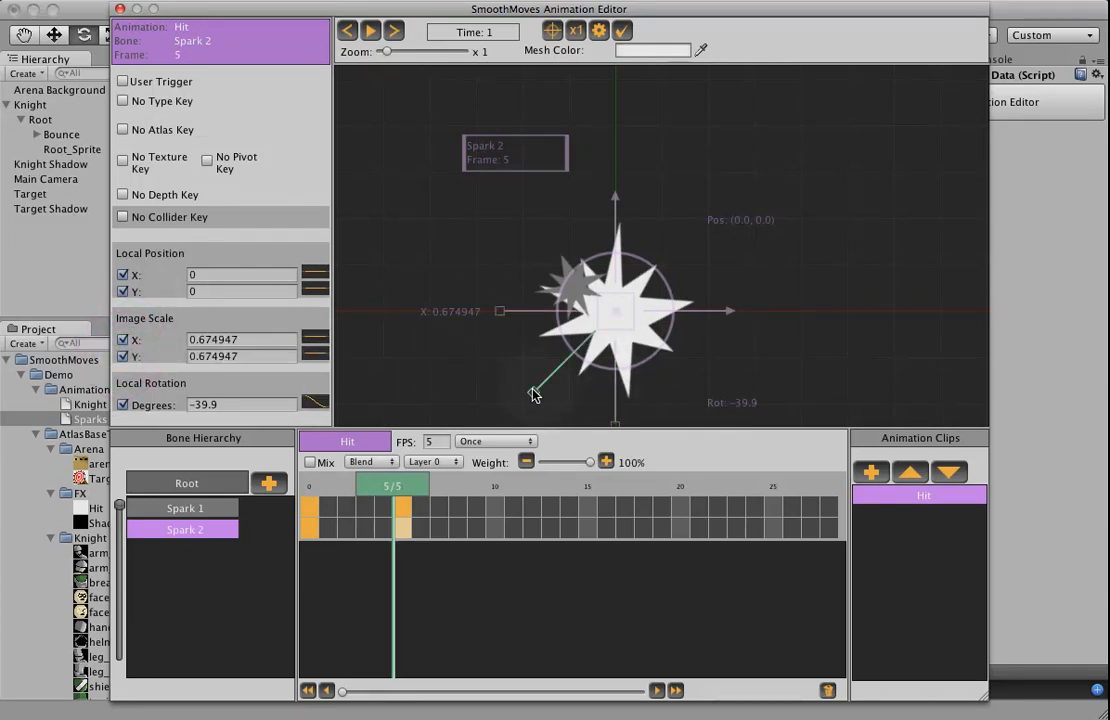
{"action": "left_click_drag", "start_coordinate": [533, 394], "coordinate": [573, 368]}
{"action": "left_click_drag", "start_coordinate": [615, 313], "coordinate": [629, 334]}
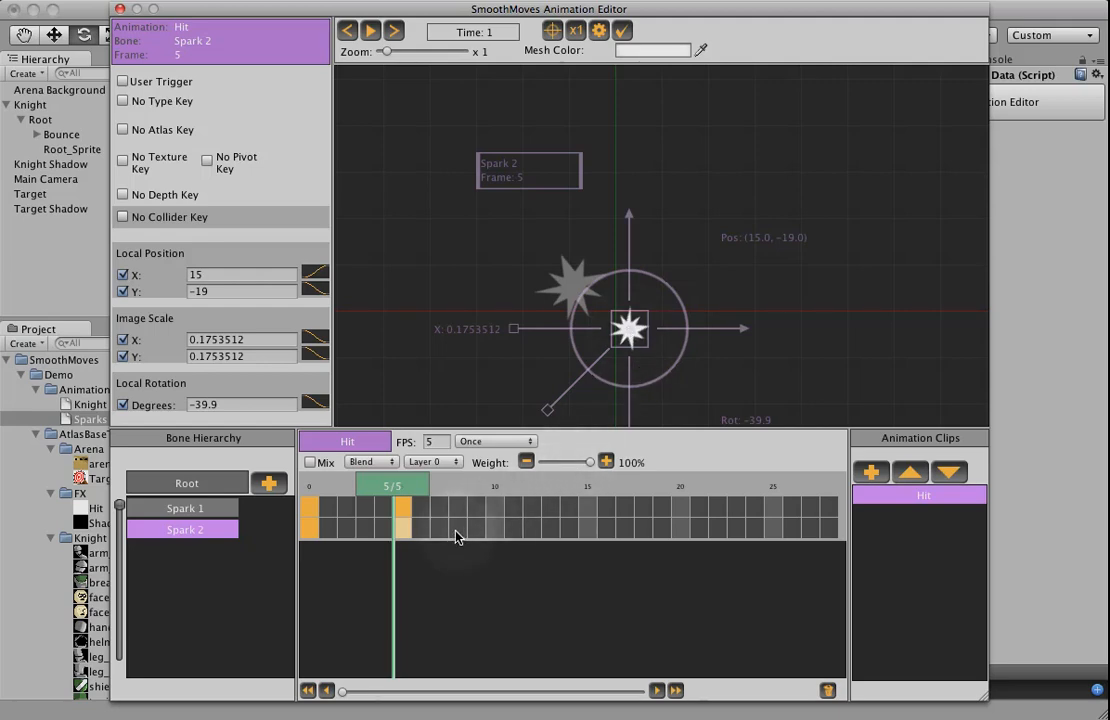
Insert blank keyframes for both Spark 1 and Spark 2 at frame 8
{"action": "left_click", "coordinate": [491, 512]}
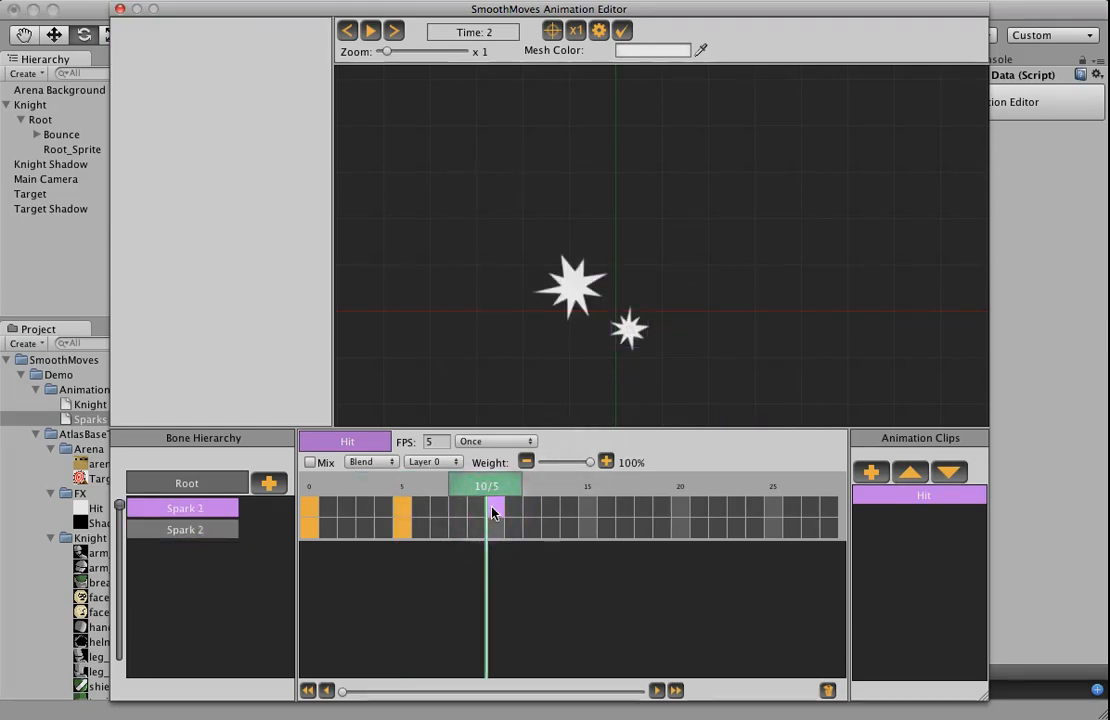
{"action": "left_click", "coordinate": [457, 509]}
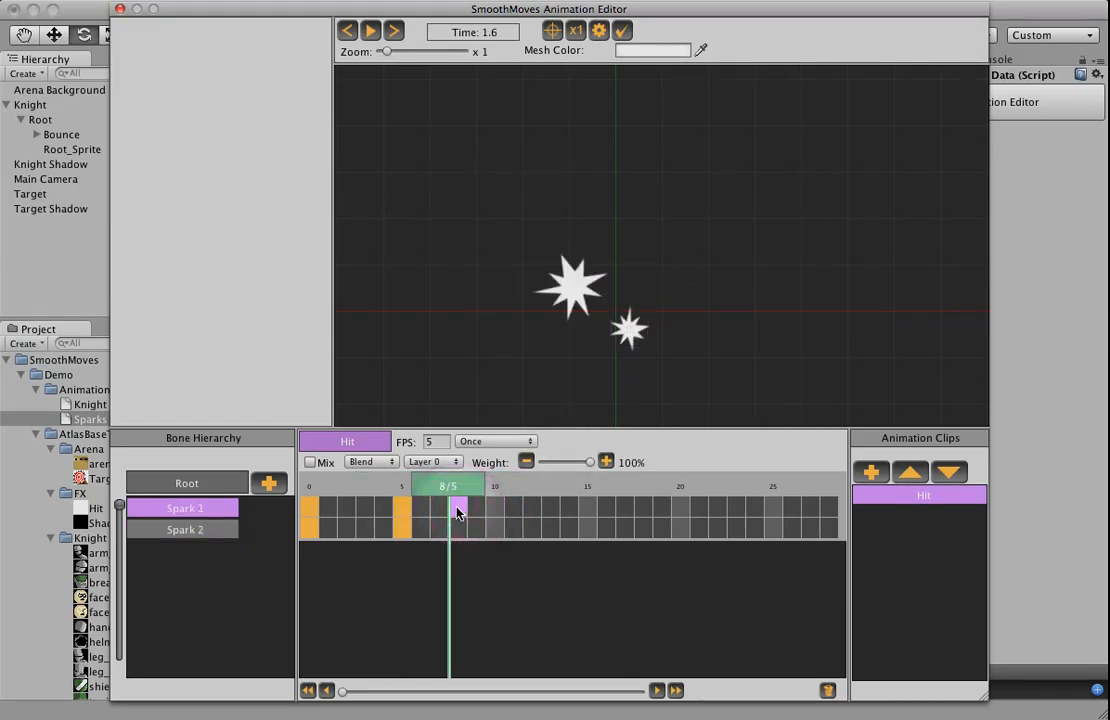
{"action": "left_click", "coordinate": [457, 526], "text": "shift"}
{"action": "right_click", "coordinate": [459, 530]}
{"action": "left_click", "coordinate": [475, 541]}
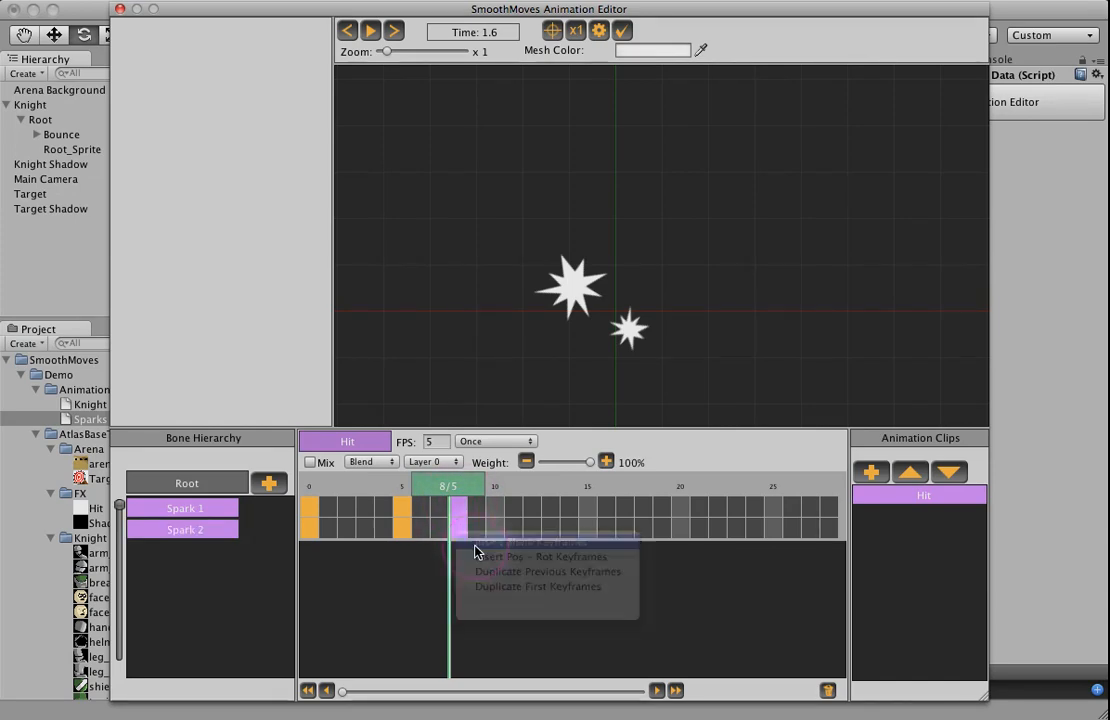
Key Spark 1's image scale at frame 8 and set both X and Y to 0
{"action": "left_click", "coordinate": [457, 508]}
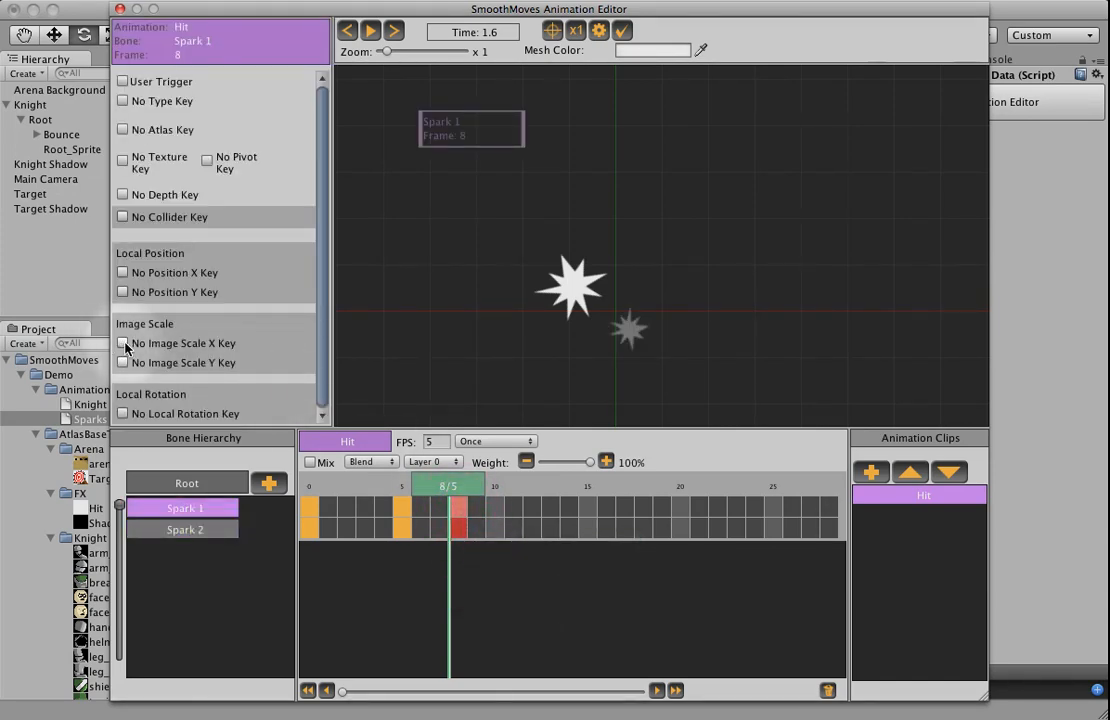
{"action": "left_click", "coordinate": [123, 344]}
{"action": "left_click", "coordinate": [123, 362]}
{"action": "left_click", "coordinate": [242, 345]}
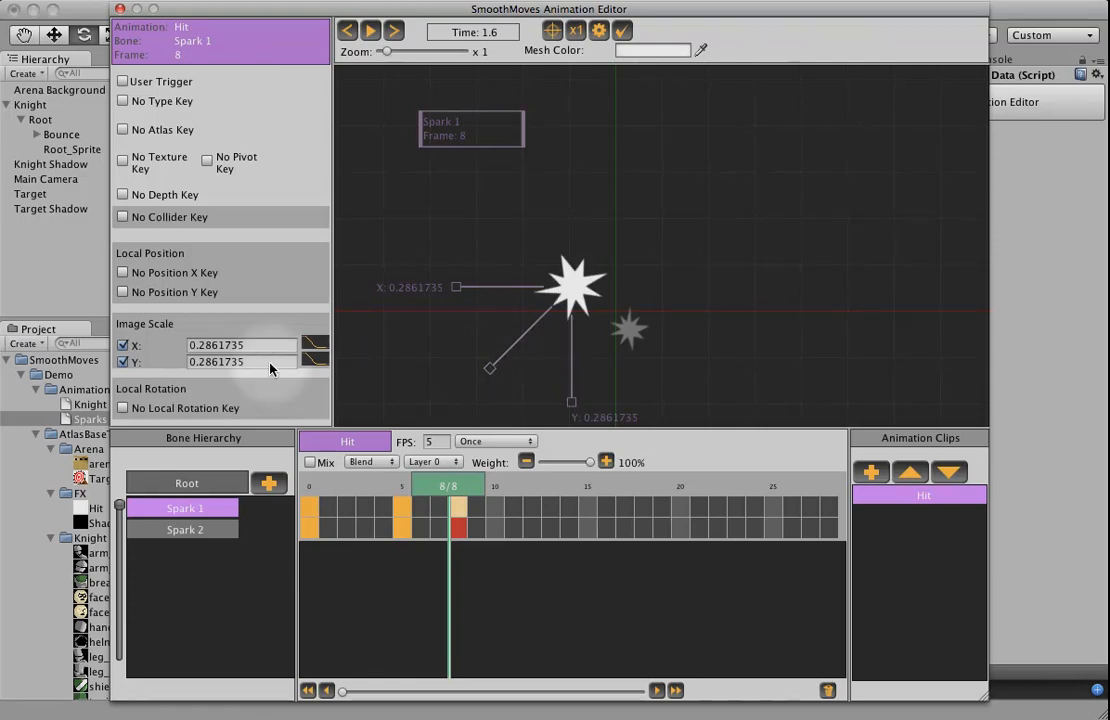
{"action": "type", "text": "0"}
{"action": "key", "text": "Tab"}
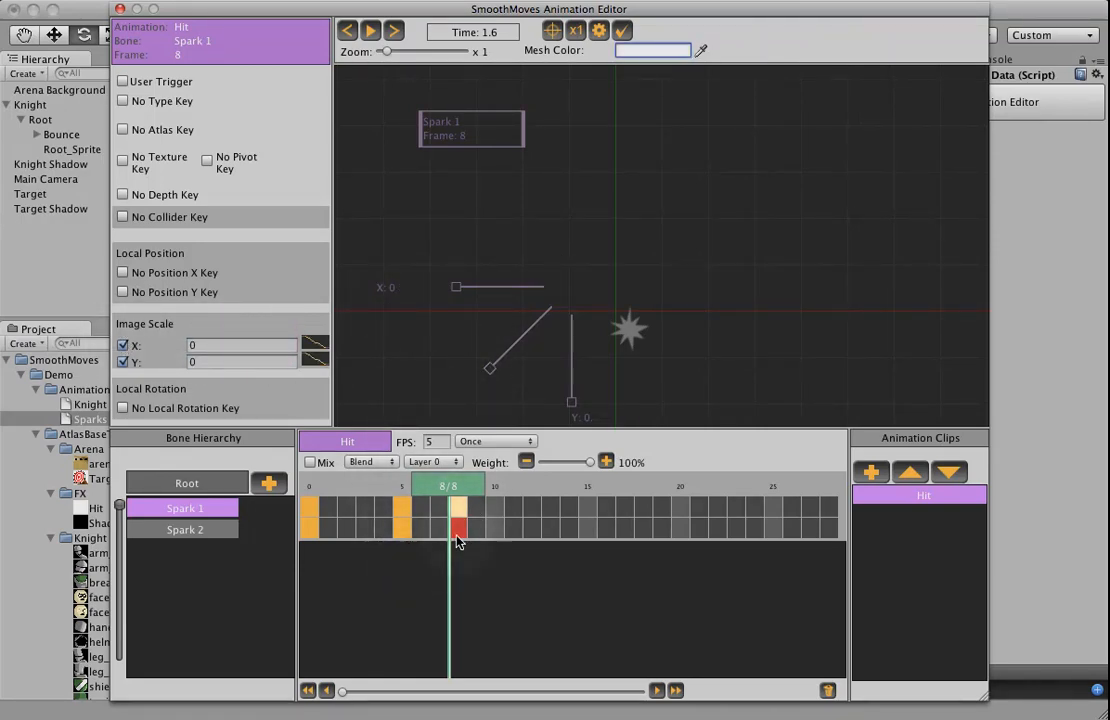
Key Spark 2's image scale at frame 8 and set both X and Y to 0
{"action": "left_click", "coordinate": [447, 524]}
{"action": "left_click", "coordinate": [122, 343]}
{"action": "left_click", "coordinate": [122, 362]}
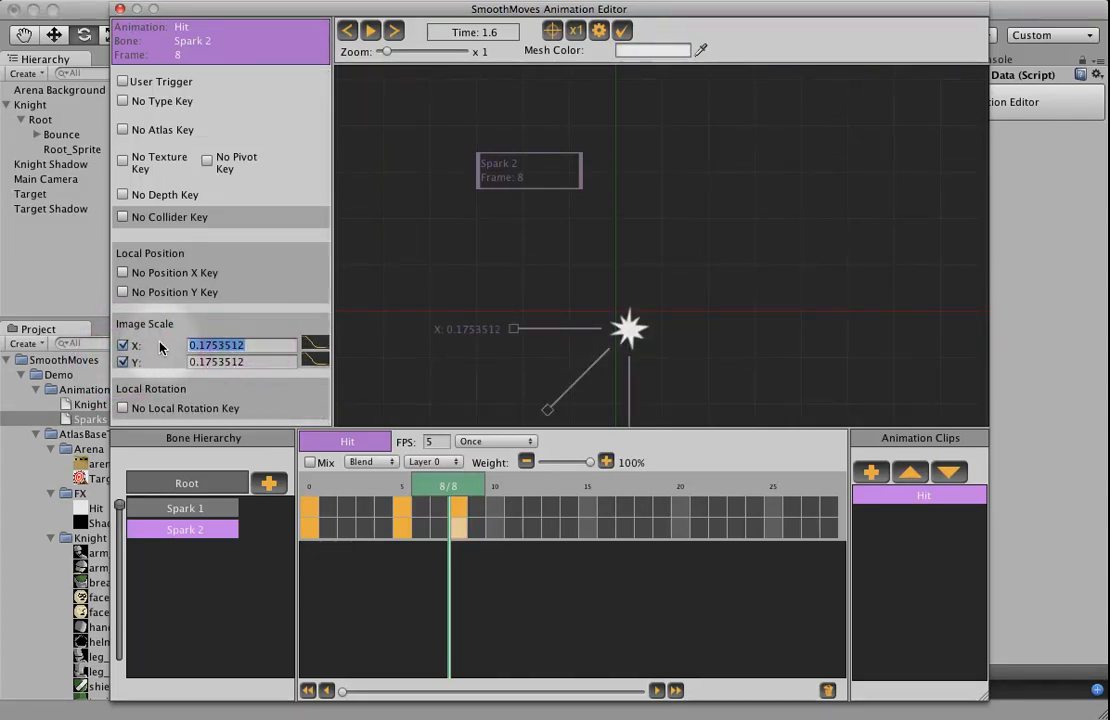
{"action": "type", "text": "0"}
{"action": "key", "text": "Tab"}
{"action": "type", "text": "0"}
{"action": "key", "text": "Tab"}
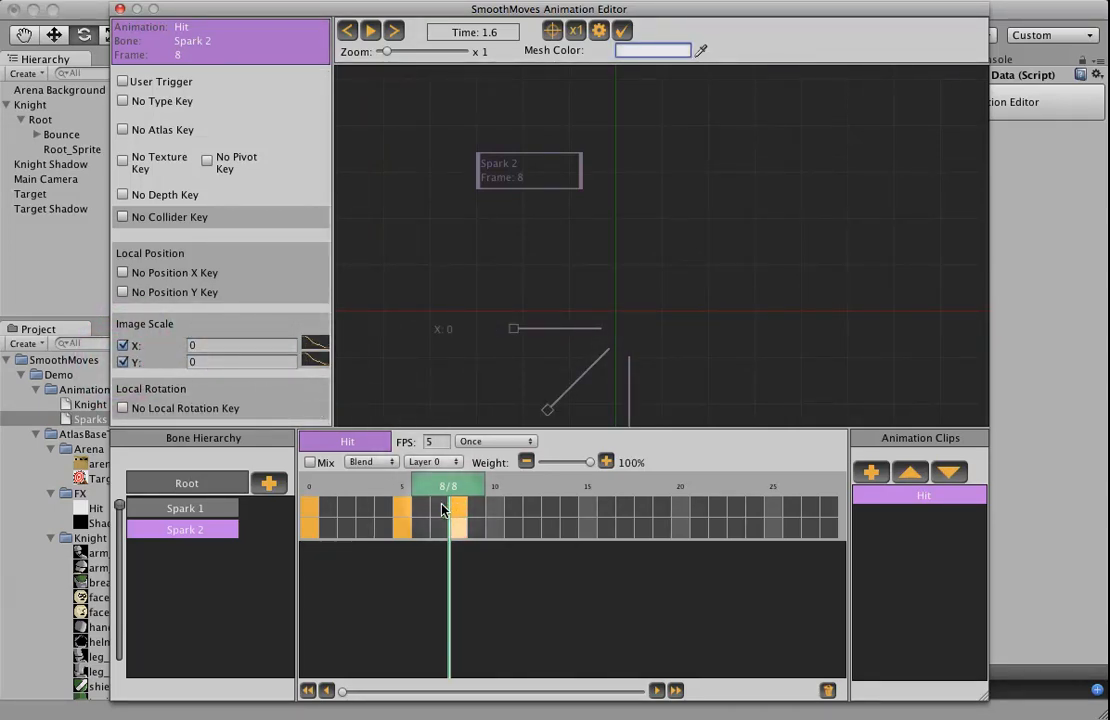
Steepen the tangent of Spark 1's frame 5 key on the image scale X curve to about -17 degrees
{"action": "left_click_drag", "start_coordinate": [443, 489], "coordinate": [383, 503]}
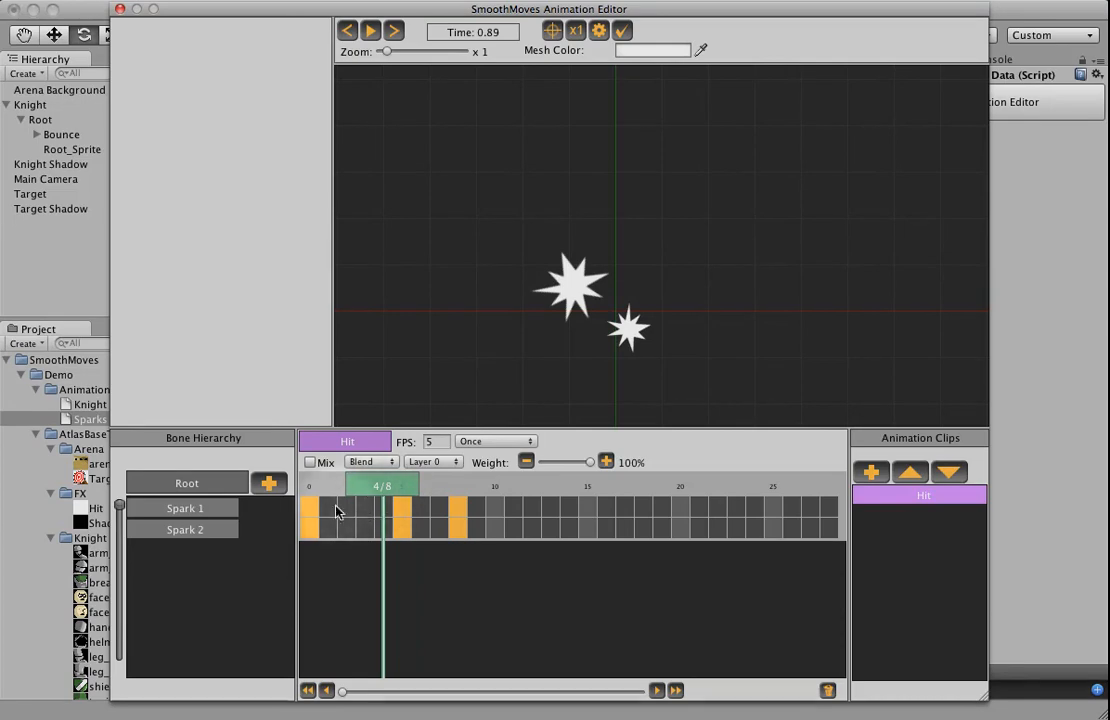
{"action": "left_click", "coordinate": [304, 513]}
{"action": "scroll", "coordinate": [305, 340], "scroll_direction": "down", "scroll_amount": 1}
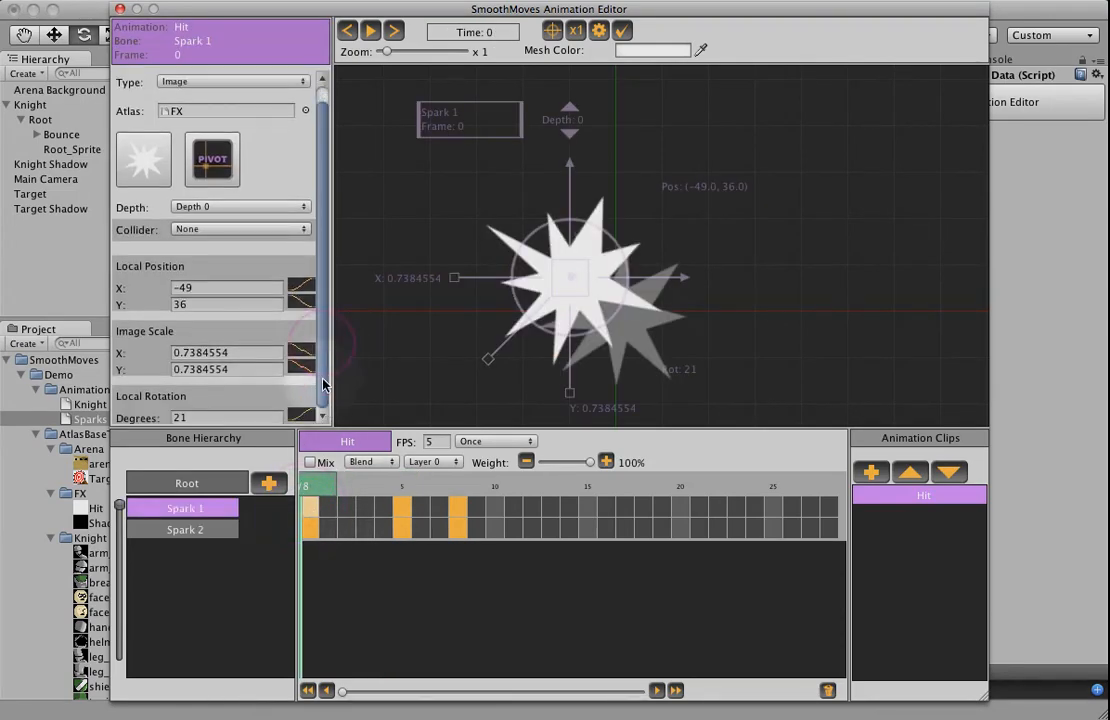
{"action": "left_click", "coordinate": [300, 350]}
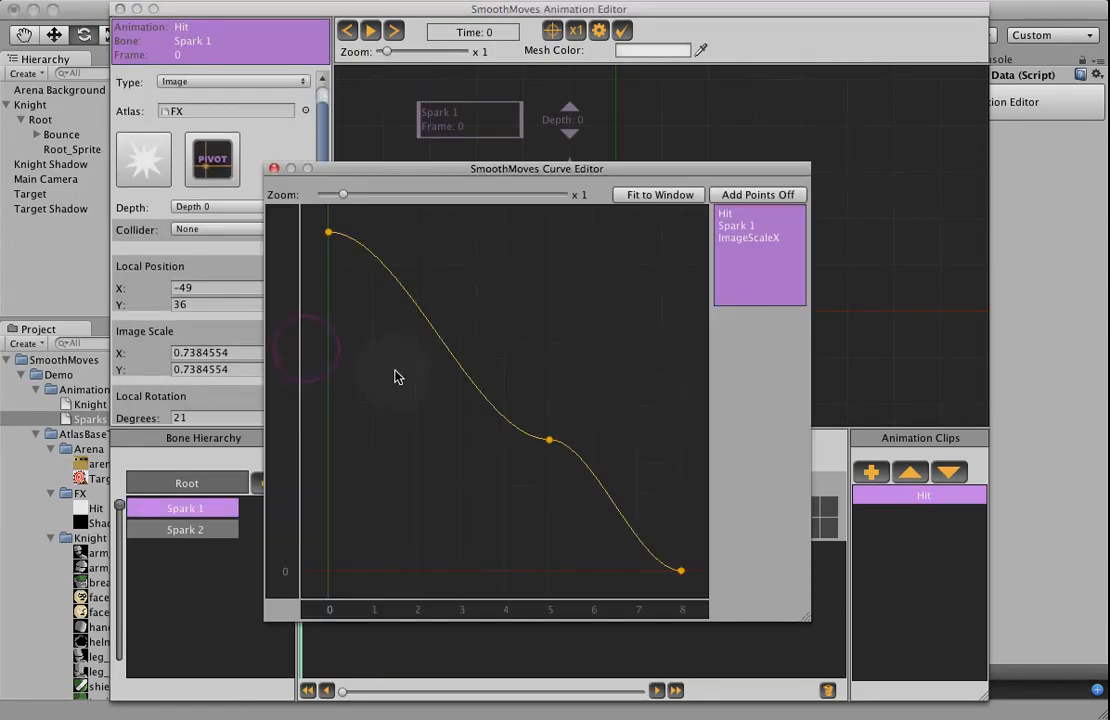
{"action": "left_click", "coordinate": [549, 440]}
{"action": "left_click_drag", "start_coordinate": [463, 446], "coordinate": [524, 356]}
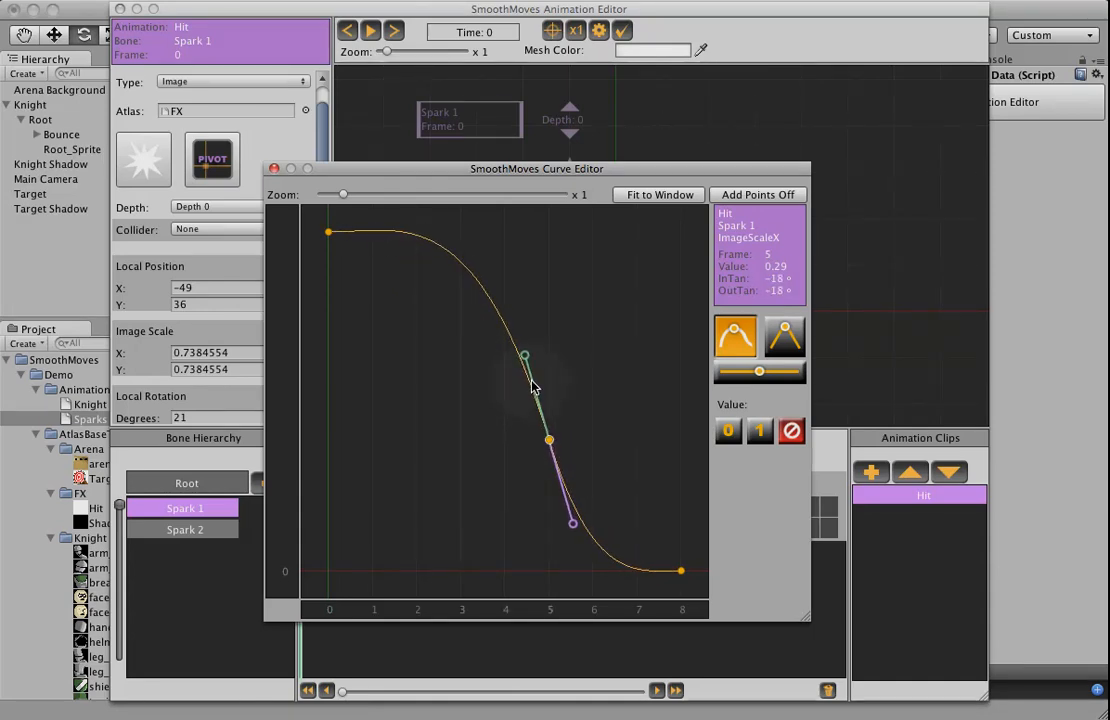
On Spark 1's image scale Y curve, lower the frame 5 key to about 0.24 and tilt its tangent steeply downward
{"action": "left_click_drag", "start_coordinate": [366, 170], "coordinate": [647, 153]}
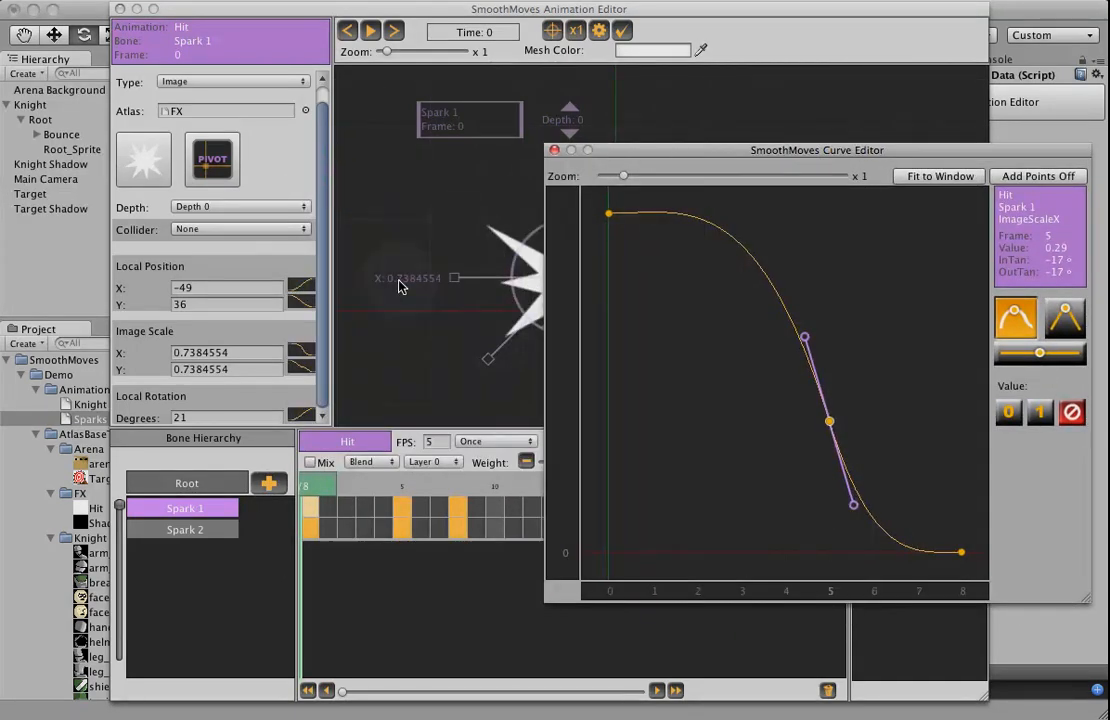
{"action": "left_click", "coordinate": [298, 370]}
{"action": "left_click", "coordinate": [298, 370]}
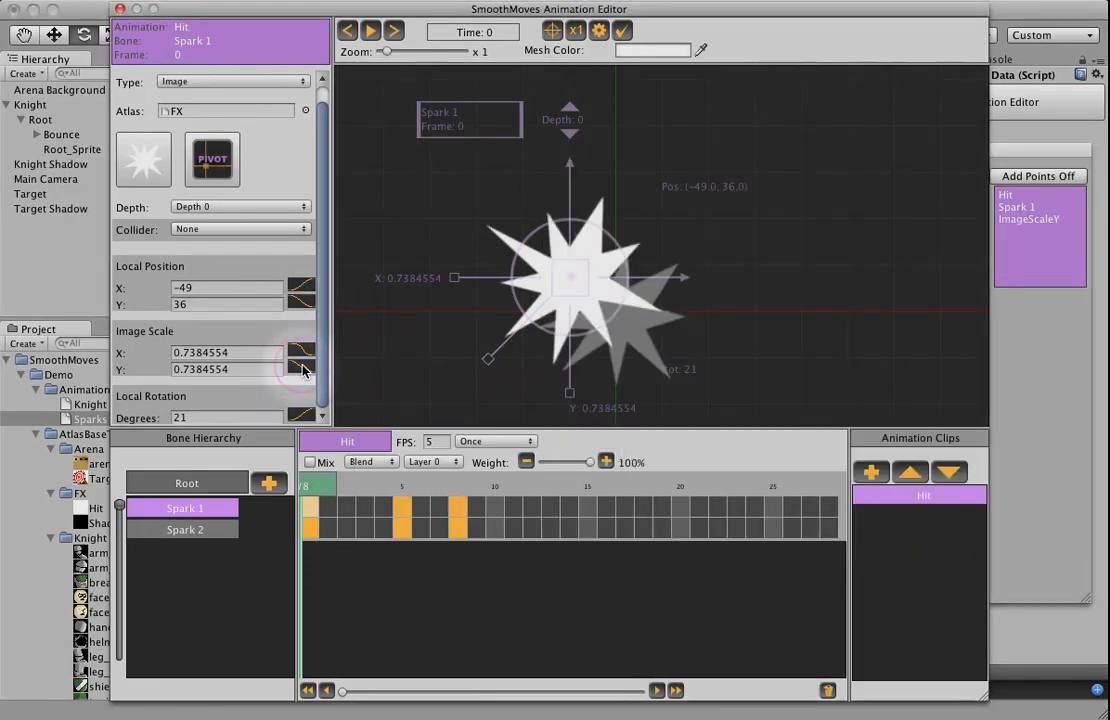
{"action": "left_click_drag", "start_coordinate": [330, 9], "coordinate": [191, 10]}
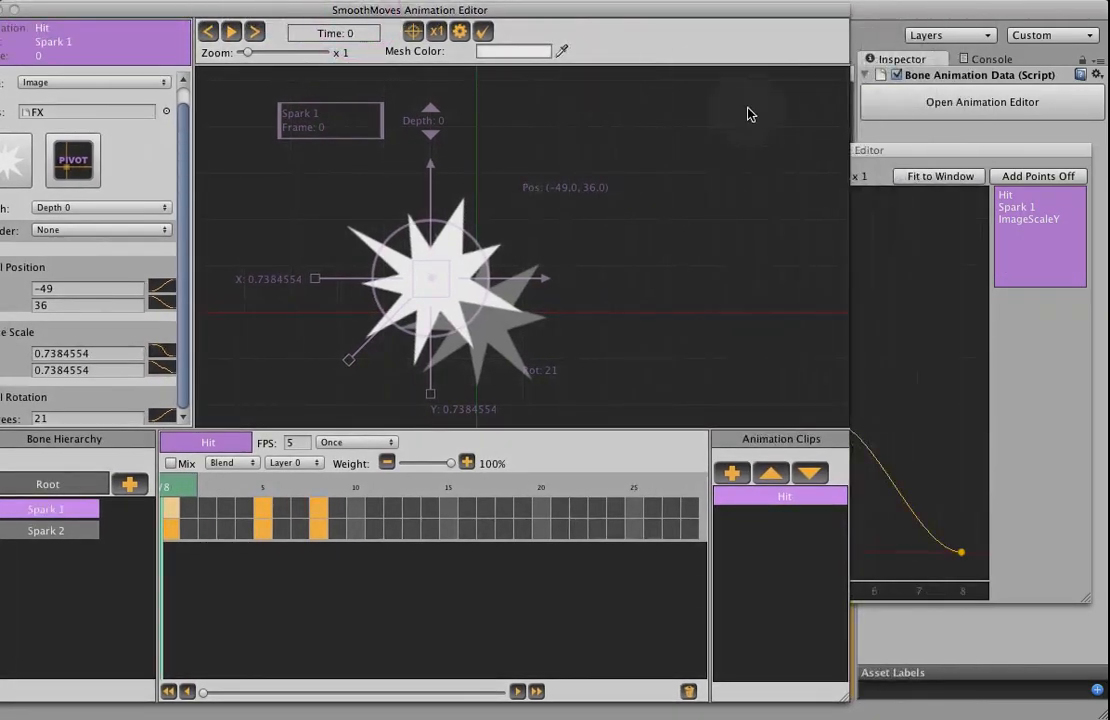
{"action": "left_click", "coordinate": [865, 160]}
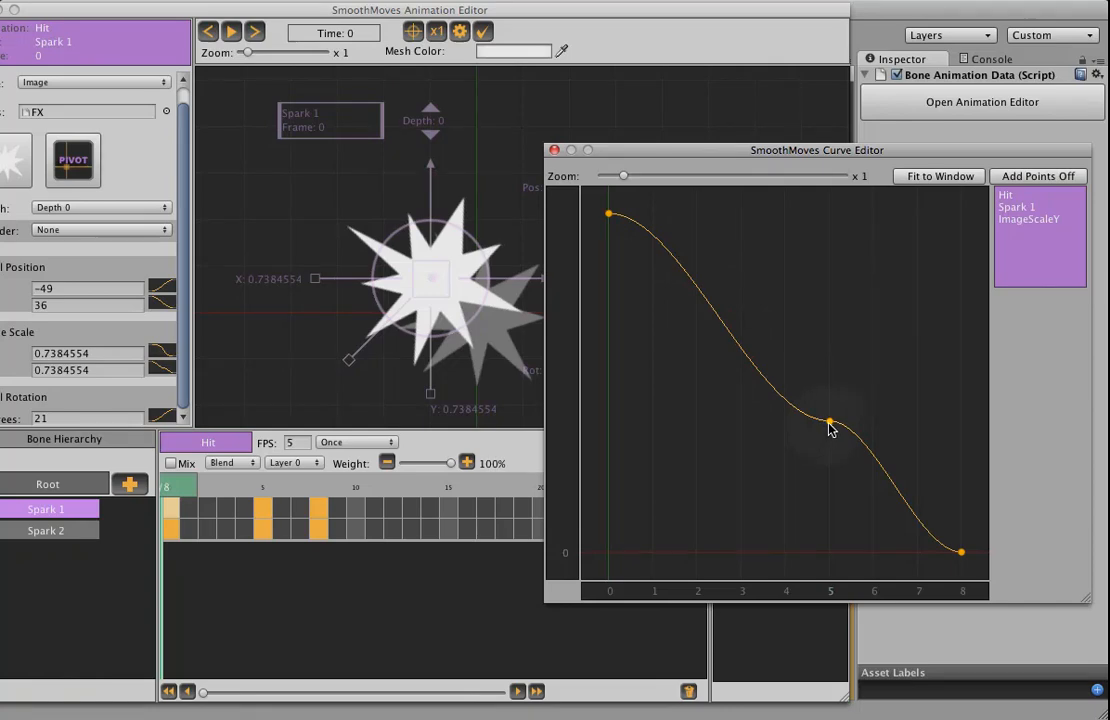
{"action": "left_click_drag", "start_coordinate": [829, 421], "coordinate": [830, 442]}
{"action": "left_click_drag", "start_coordinate": [741, 441], "coordinate": [818, 348]}
{"action": "left_click", "coordinate": [554, 150]}
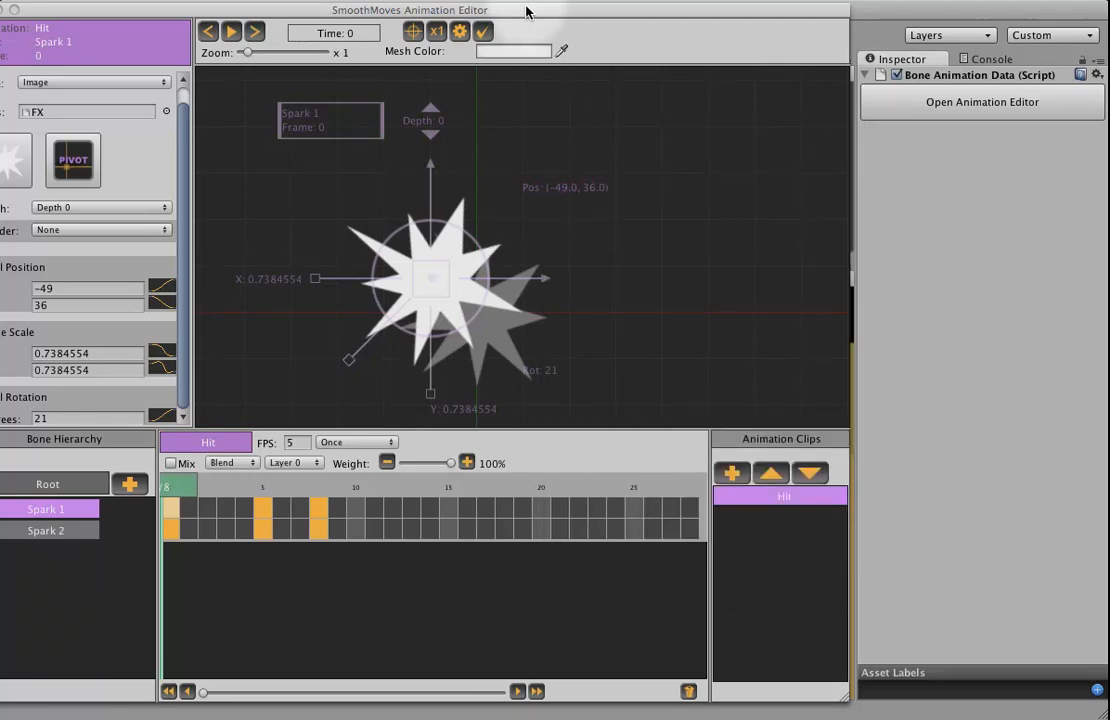
Preview the Hit animation by scrubbing the timeline and playing it, and return the playhead to frame 0
{"action": "left_click_drag", "start_coordinate": [523, 7], "coordinate": [611, 10]}
{"action": "left_click", "coordinate": [277, 489]}
{"action": "mouse_move", "coordinate": [277, 489]}
{"action": "left_mouse_down"}
{"action": "mouse_move", "coordinate": [412, 490]}
{"action": "mouse_move", "coordinate": [282, 500]}
{"action": "mouse_move", "coordinate": [269, 481]}
{"action": "left_mouse_up"}
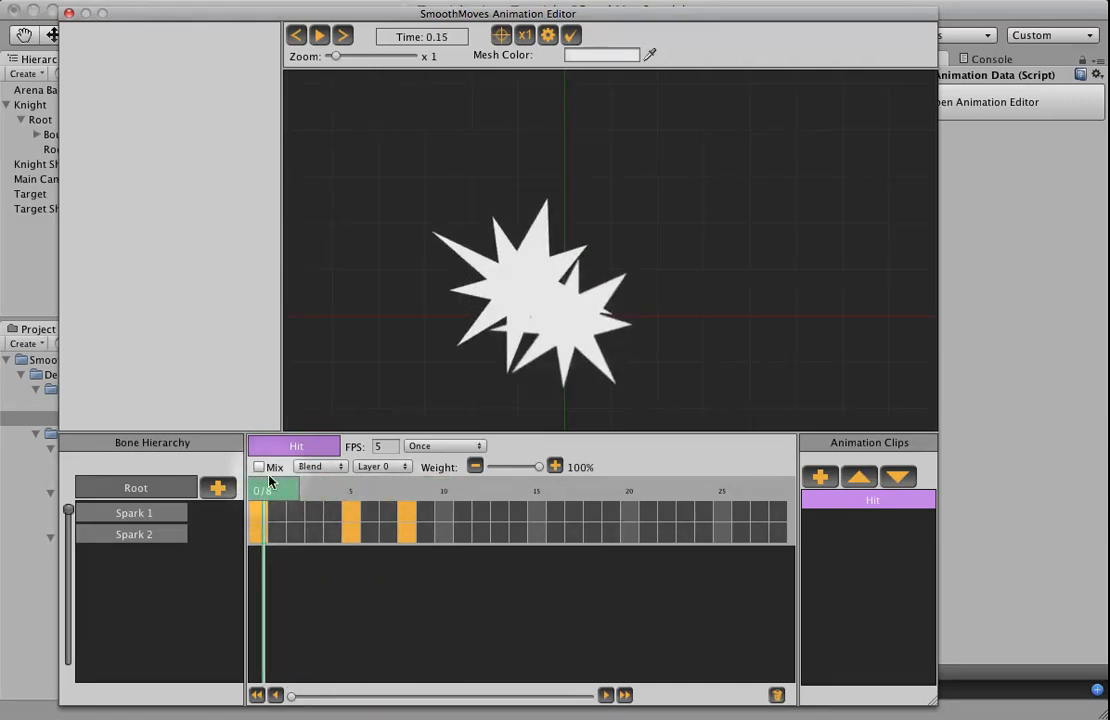
{"action": "left_click", "coordinate": [319, 35]}
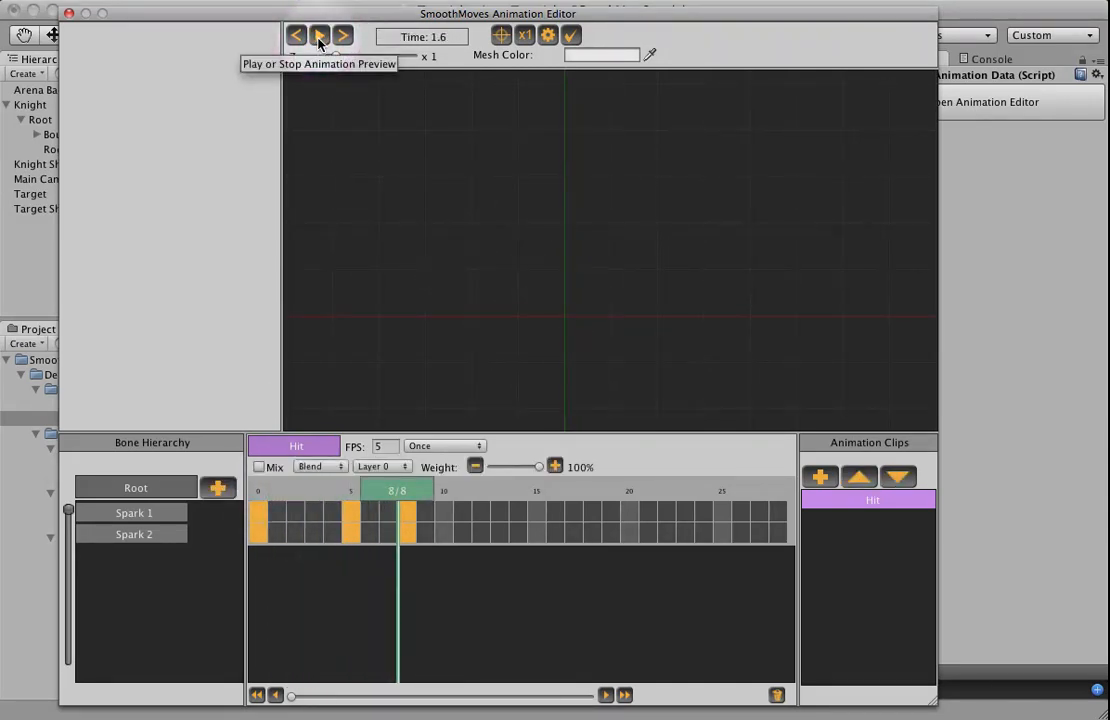
{"action": "left_click_drag", "start_coordinate": [424, 493], "coordinate": [250, 512]}
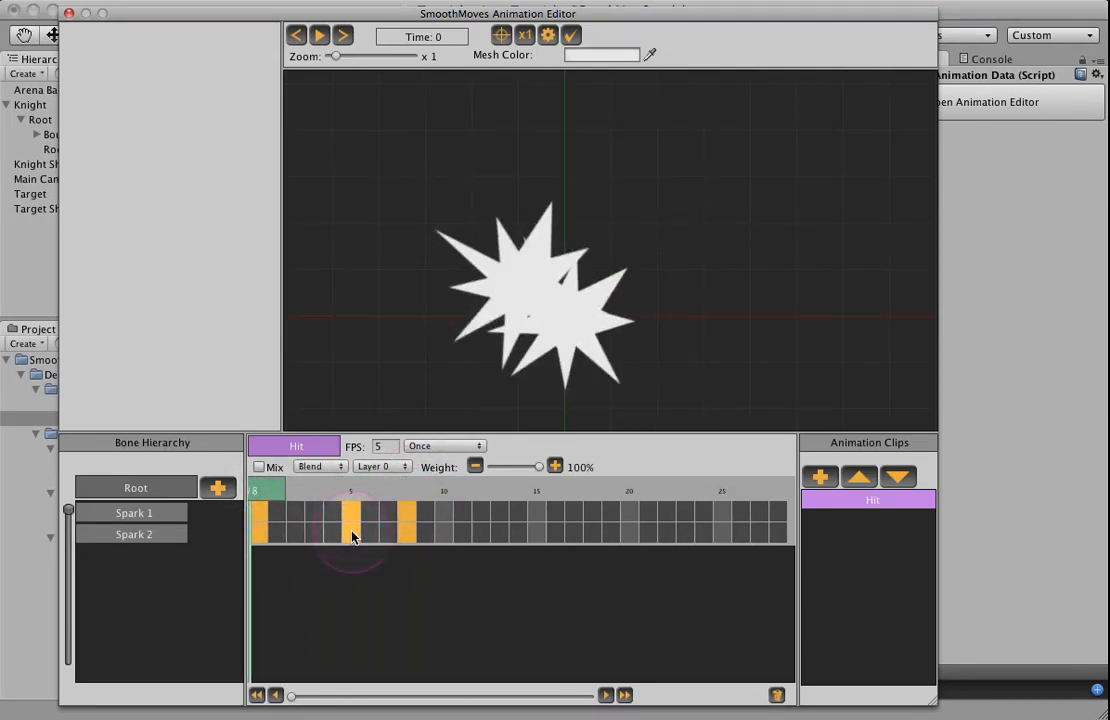
Add a point at frame 2 on Spark 2's local rotation curve and steepen its tangent
{"action": "left_click", "coordinate": [255, 534]}
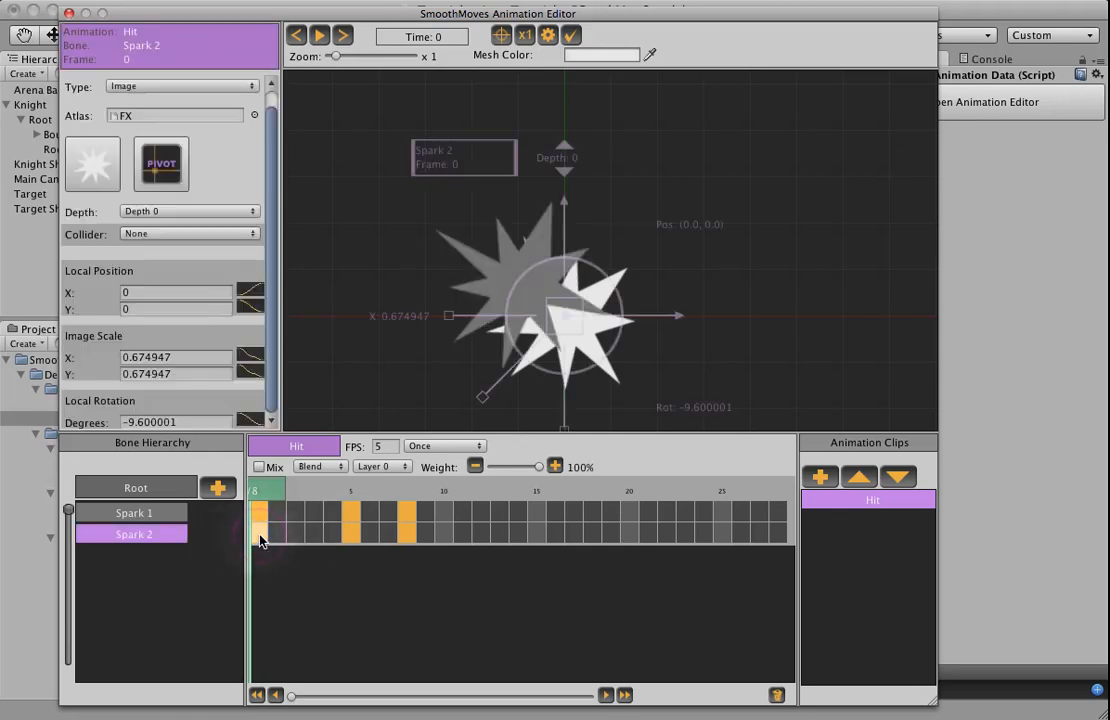
{"action": "left_click", "coordinate": [262, 422]}
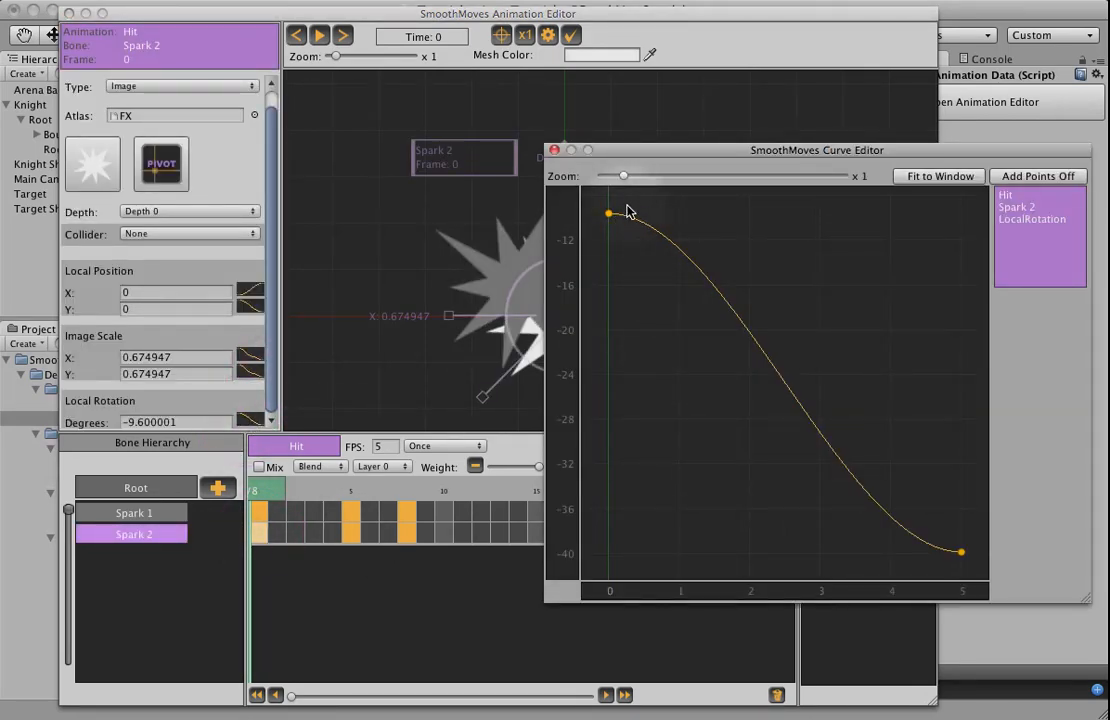
{"action": "left_click", "coordinate": [1015, 177]}
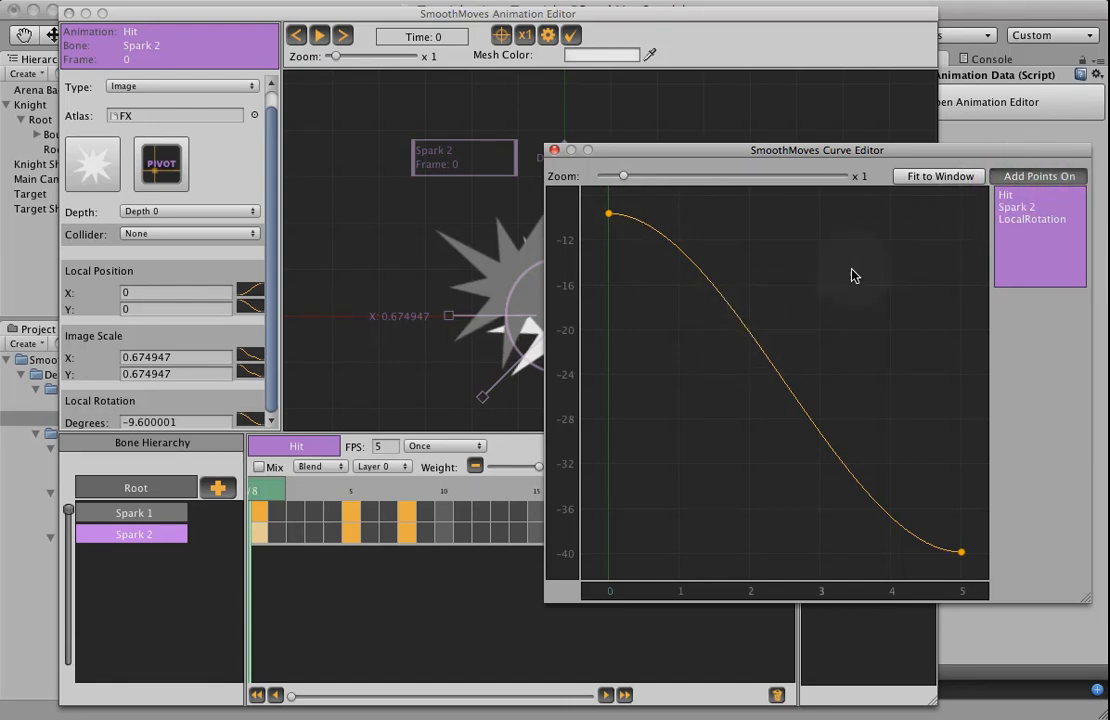
{"action": "left_click", "coordinate": [751, 336]}
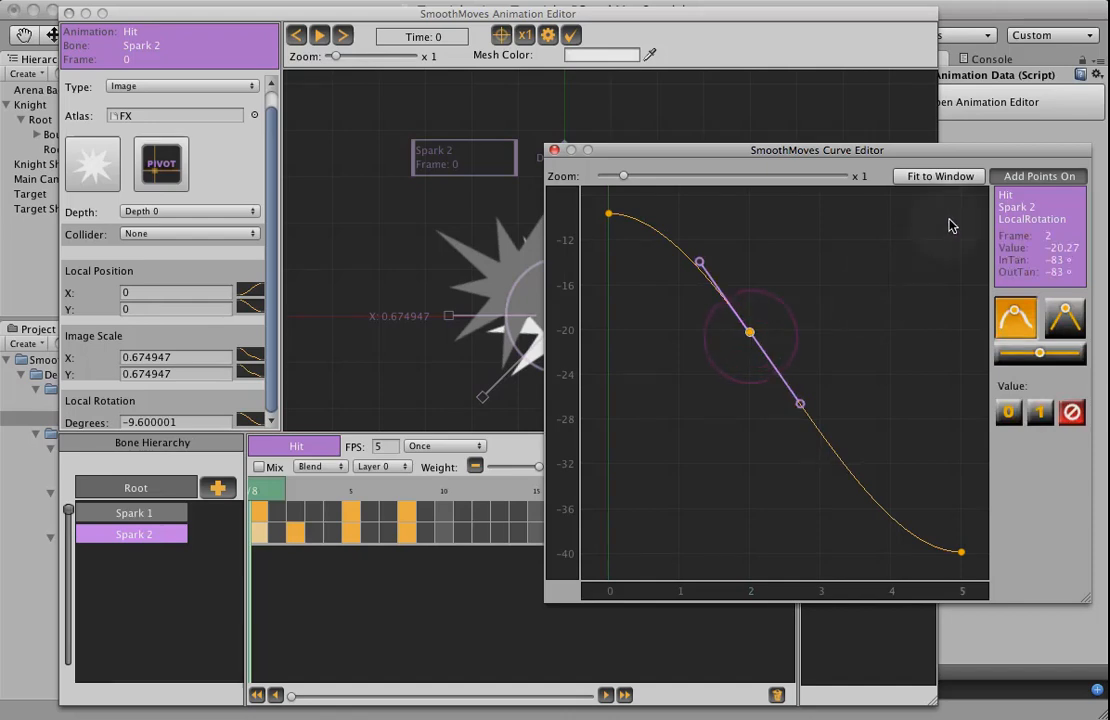
{"action": "left_click", "coordinate": [1018, 176]}
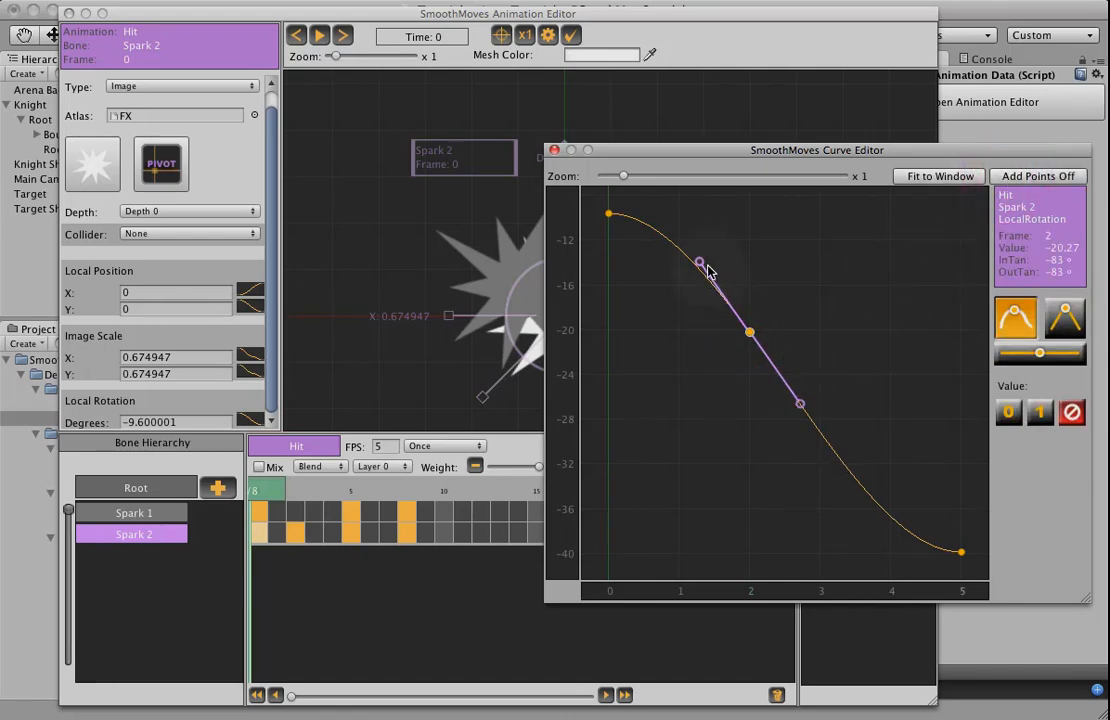
{"action": "left_click_drag", "start_coordinate": [701, 263], "coordinate": [740, 245]}
{"action": "left_click", "coordinate": [554, 150]}
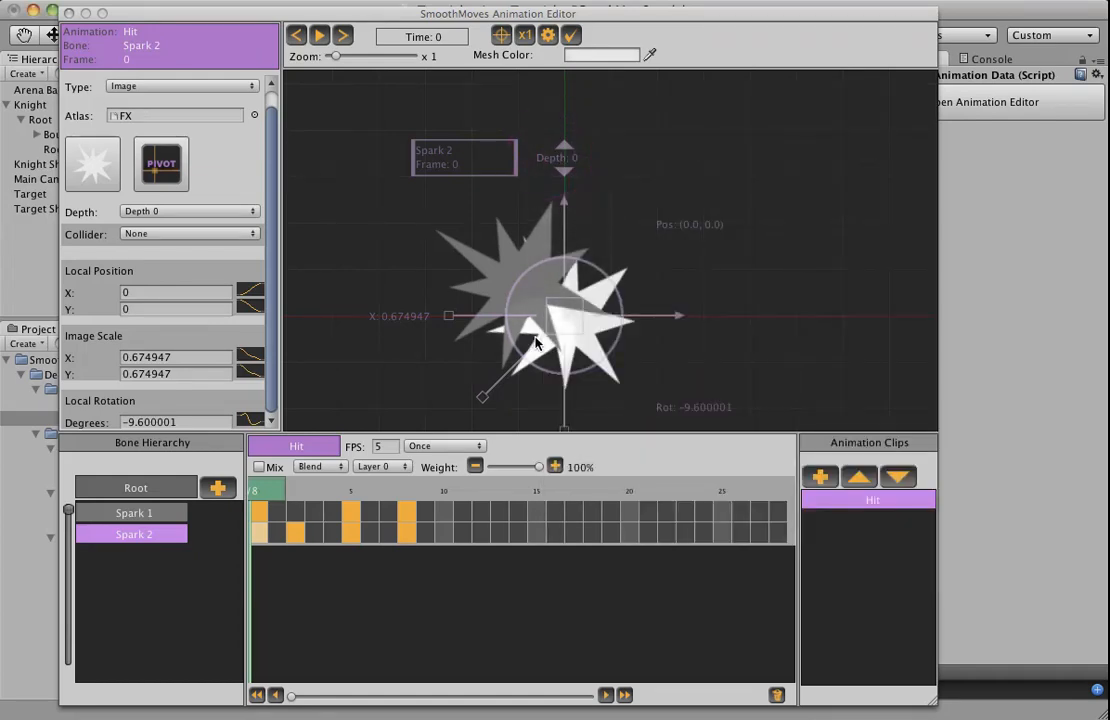
Swing the incoming tangent of Spark 2's frame 5 local rotation key downward so the curve rises steeply into it
{"action": "left_click_drag", "start_coordinate": [280, 495], "coordinate": [375, 492]}
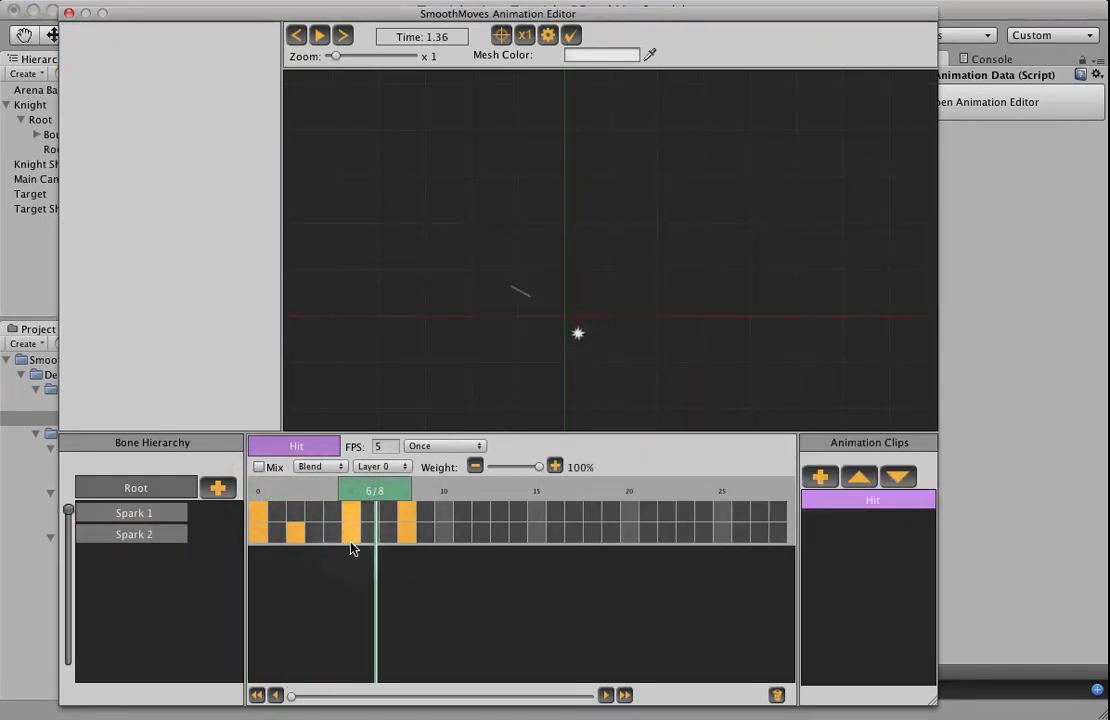
{"action": "left_click", "coordinate": [349, 530]}
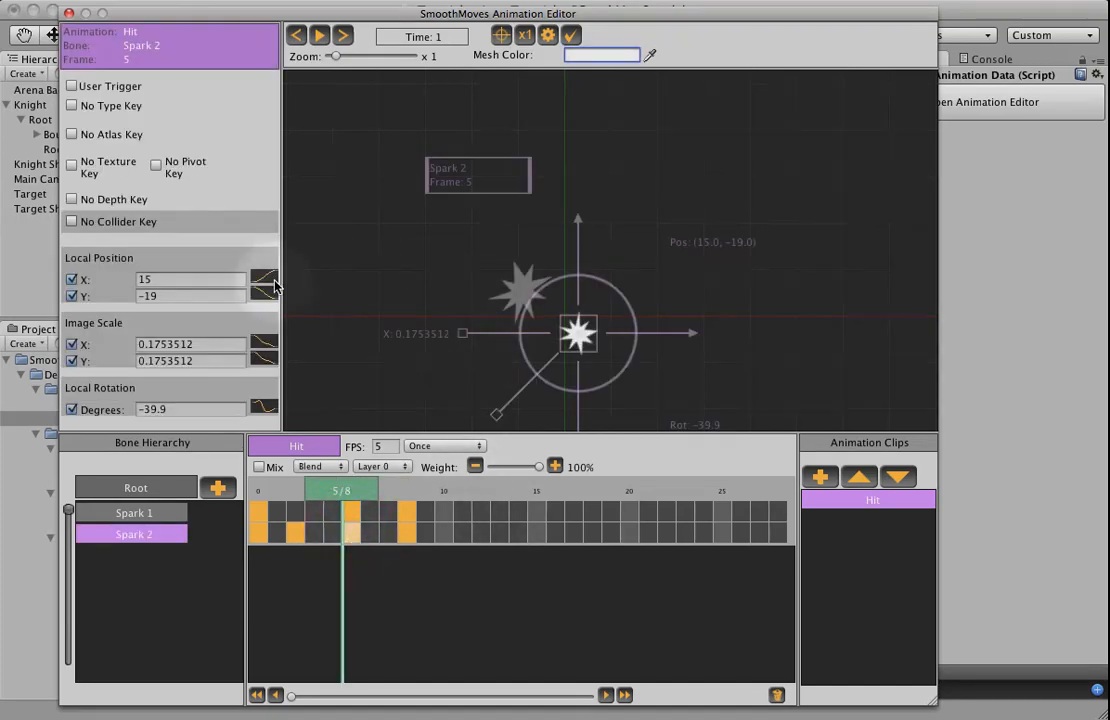
{"action": "left_click", "coordinate": [263, 405]}
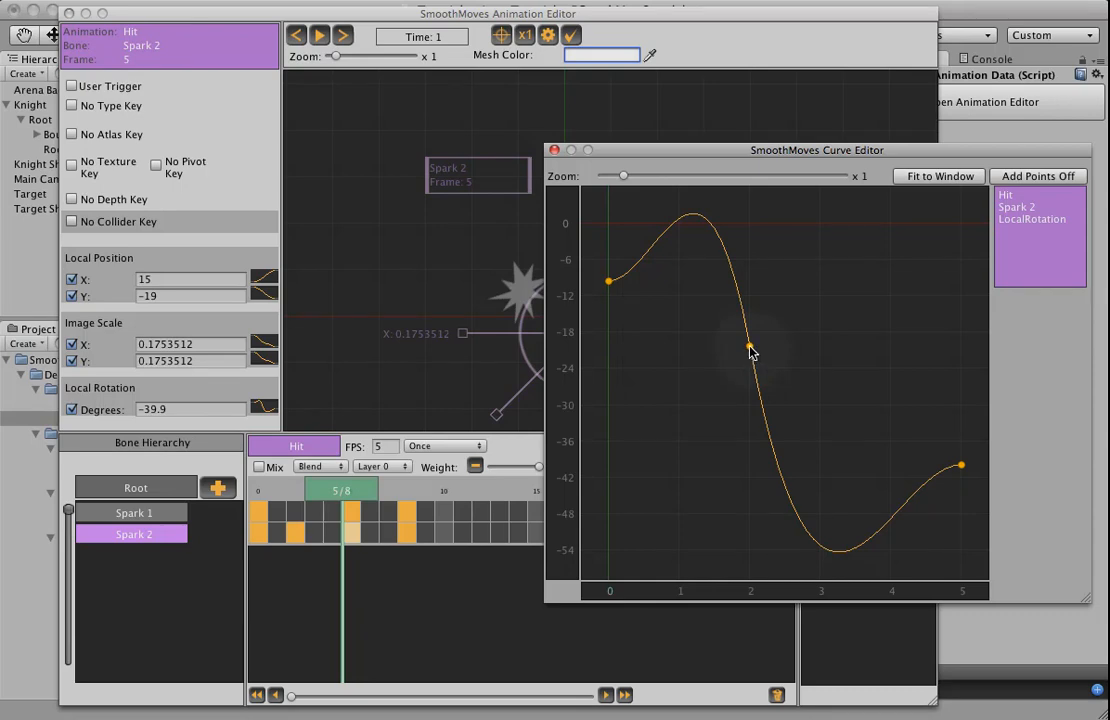
{"action": "left_click", "coordinate": [961, 465]}
{"action": "middle_click_drag", "start_coordinate": [952, 466], "coordinate": [848, 345]}
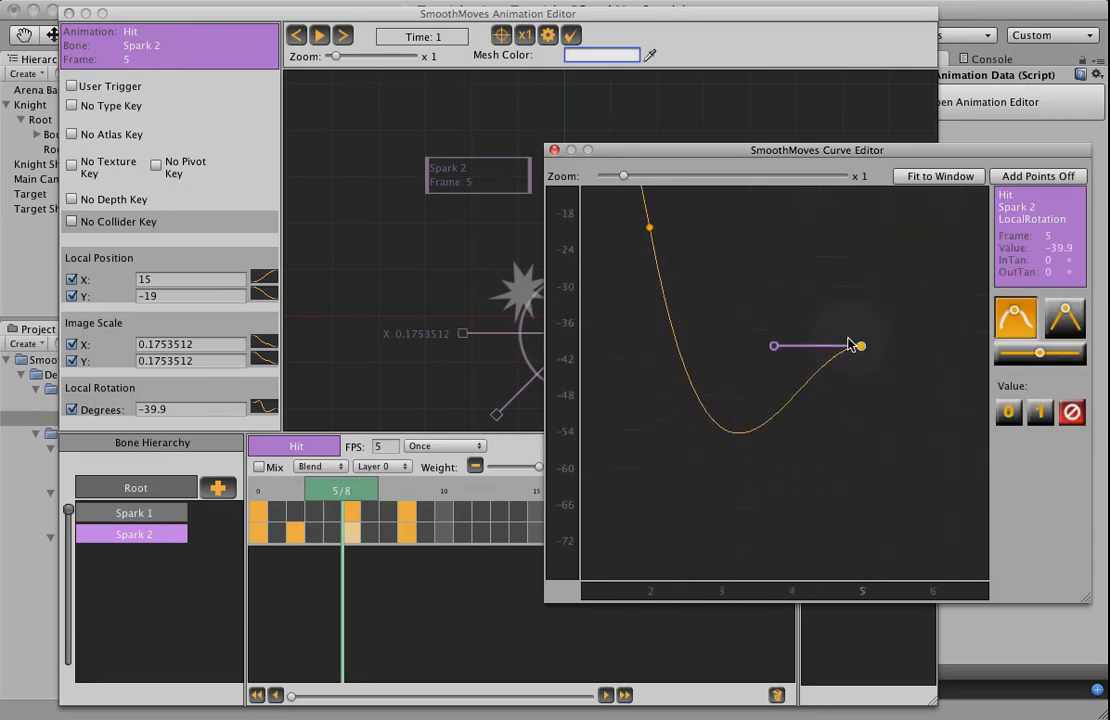
{"action": "left_click_drag", "start_coordinate": [777, 350], "coordinate": [845, 452]}
{"action": "left_click", "coordinate": [554, 149]}
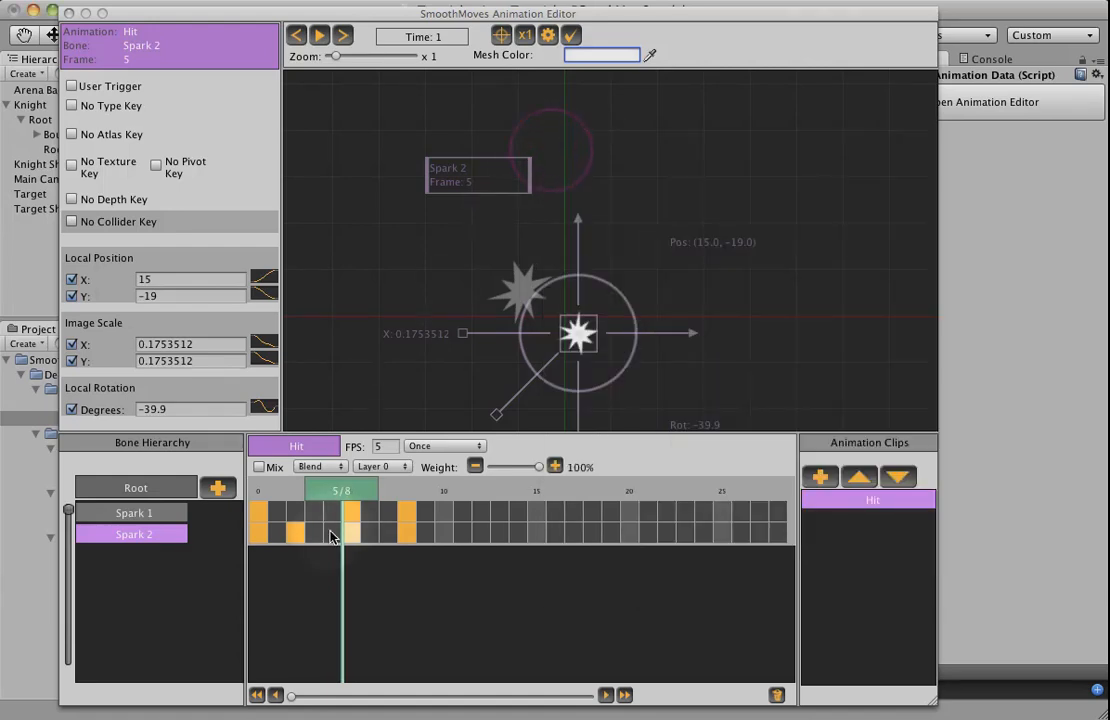
Preview the Hit animation, set its frame rate to 20 FPS and replay it
{"action": "left_click", "coordinate": [337, 493]}
{"action": "left_click_drag", "start_coordinate": [337, 493], "coordinate": [393, 503]}
{"action": "left_click", "coordinate": [320, 37]}
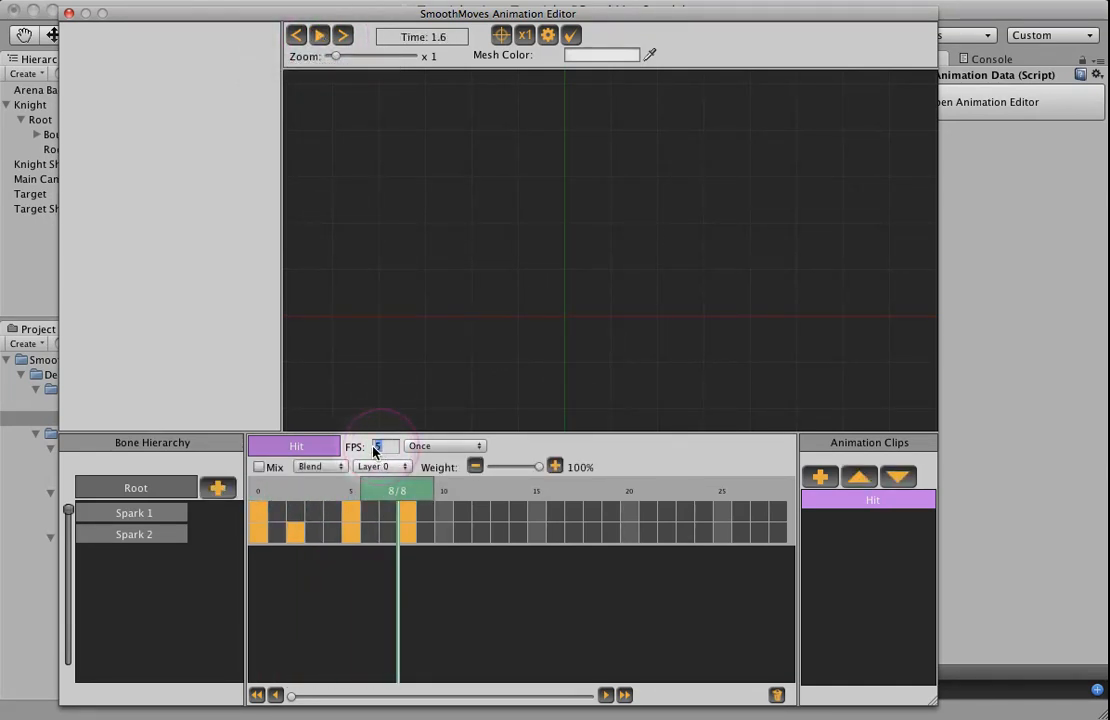
{"action": "left_click", "coordinate": [321, 36]}
{"action": "left_click", "coordinate": [321, 36]}
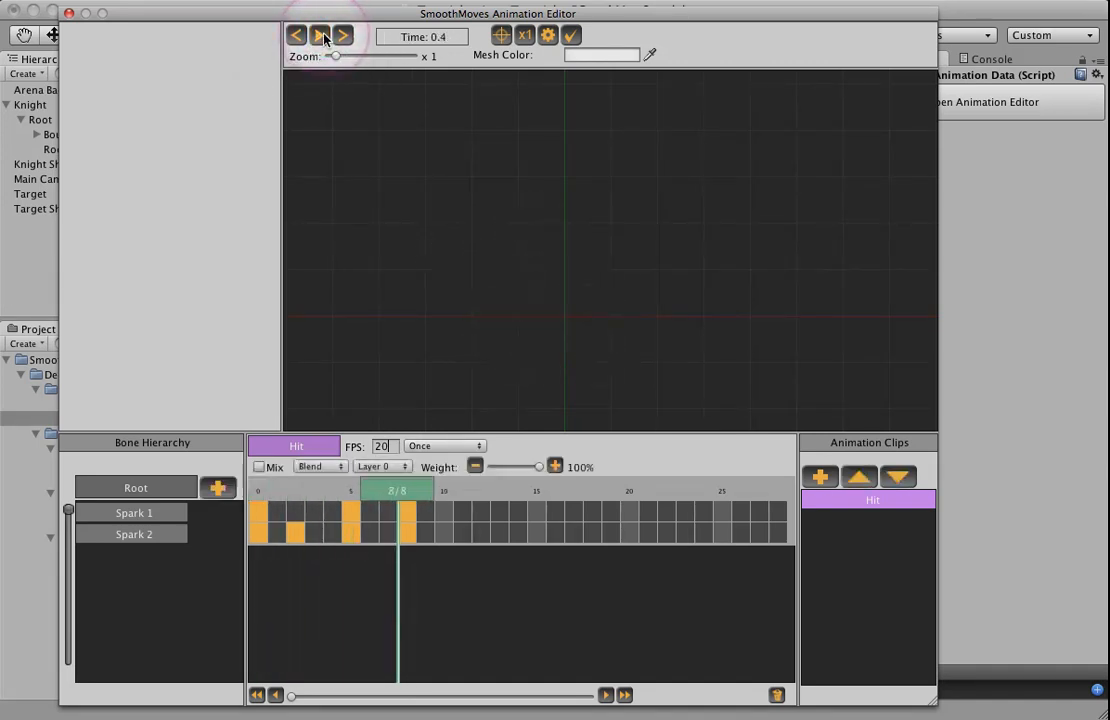
{"action": "left_click", "coordinate": [321, 36]}
{"action": "left_click", "coordinate": [322, 37]}
Raise the outgoing tangent of Spark 1's frame 0 key on the image scale X curve to about 58 degrees
{"action": "left_click", "coordinate": [351, 511]}
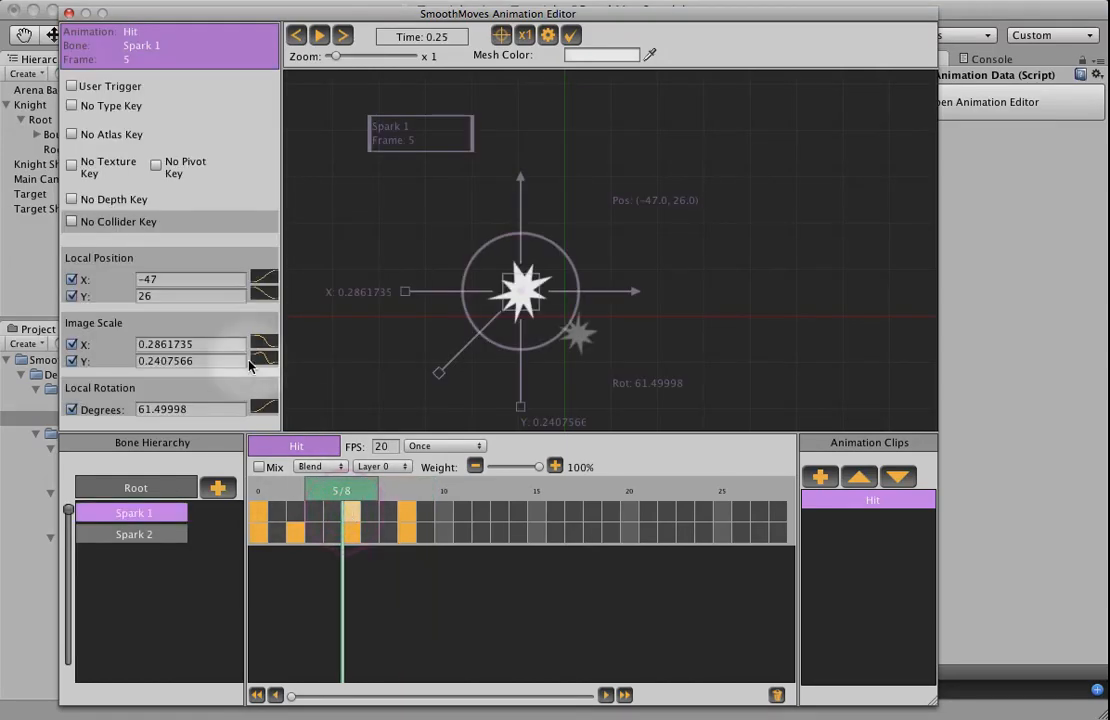
{"action": "left_click", "coordinate": [263, 344]}
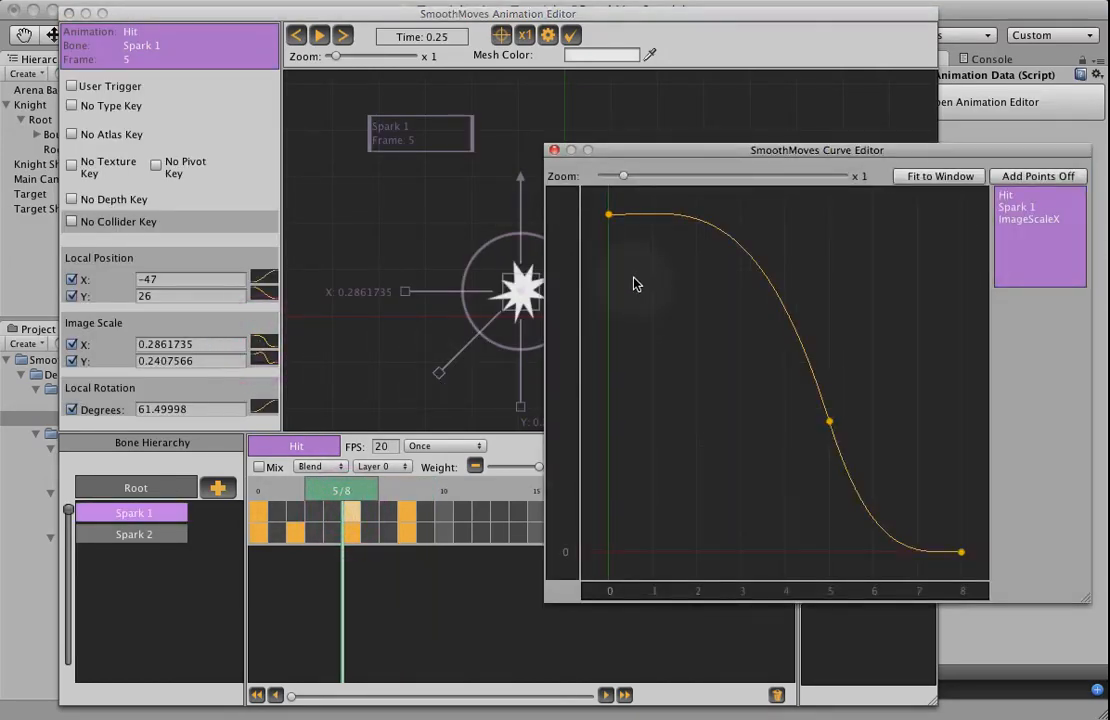
{"action": "left_click", "coordinate": [608, 215]}
{"action": "middle_click_drag", "start_coordinate": [805, 267], "coordinate": [781, 408]}
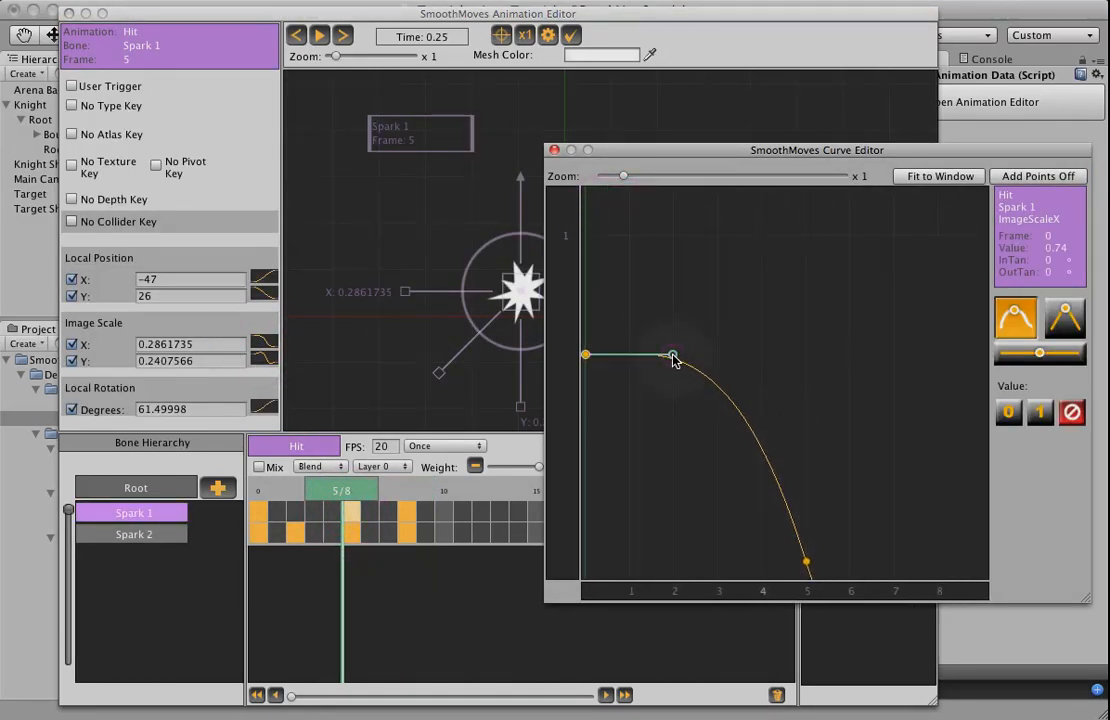
{"action": "left_click_drag", "start_coordinate": [673, 357], "coordinate": [601, 246]}
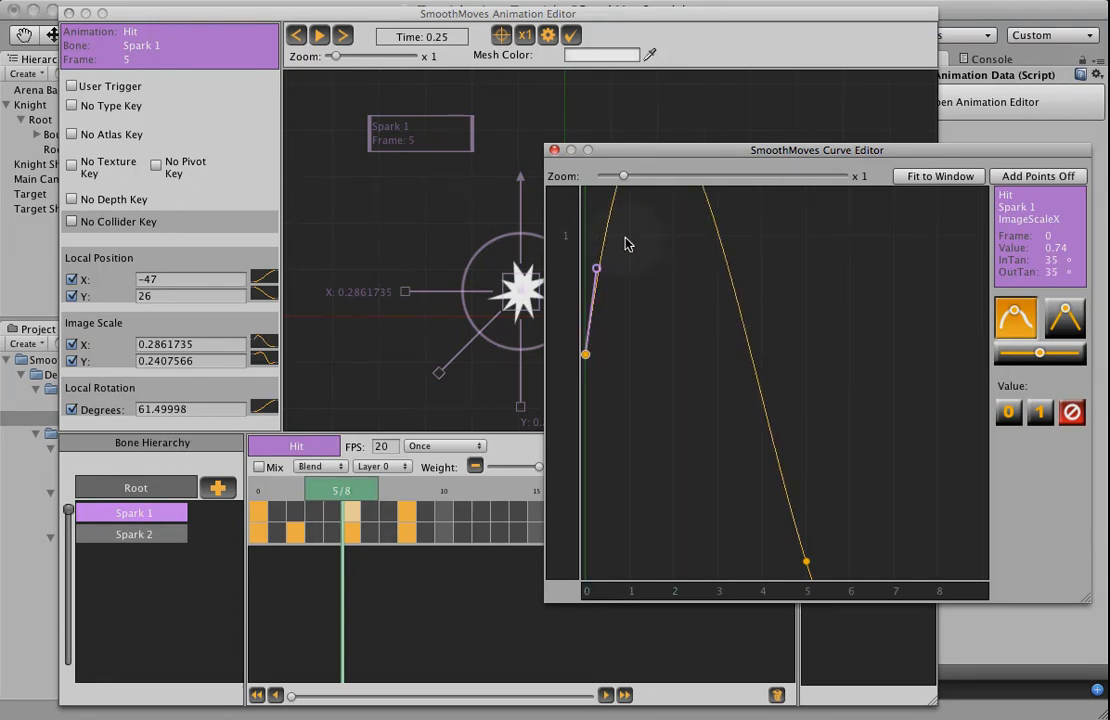
{"action": "scroll", "coordinate": [705, 330], "scroll_direction": "down", "scroll_amount": 1}
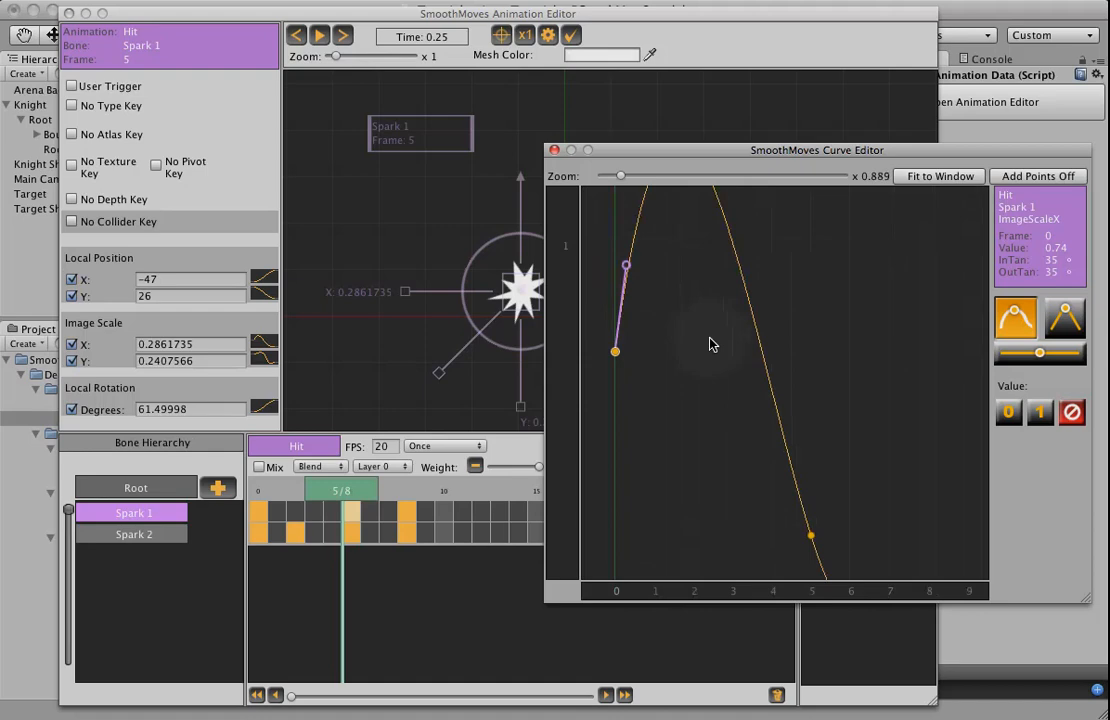
{"action": "left_click", "coordinate": [929, 182]}
{"action": "left_click_drag", "start_coordinate": [625, 276], "coordinate": [617, 268]}
{"action": "left_click", "coordinate": [927, 179]}
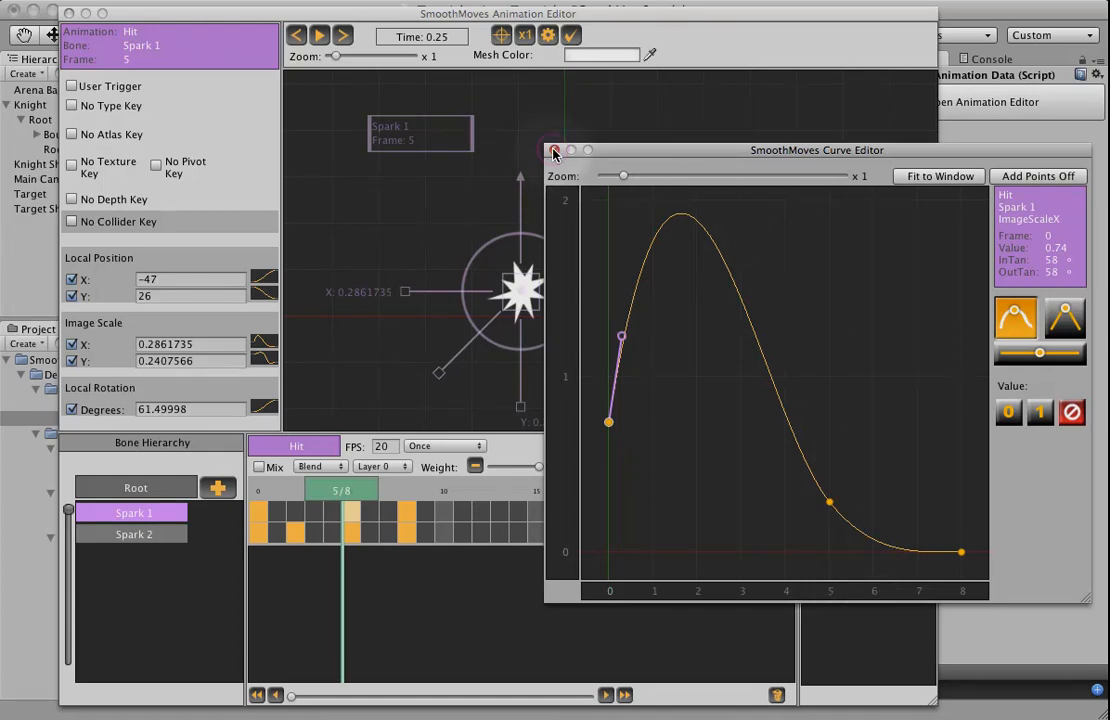
{"action": "left_click", "coordinate": [555, 152]}
Play the Hit animation preview several times to check Spark 1's horizontal scale change
{"action": "left_click", "coordinate": [319, 35]}
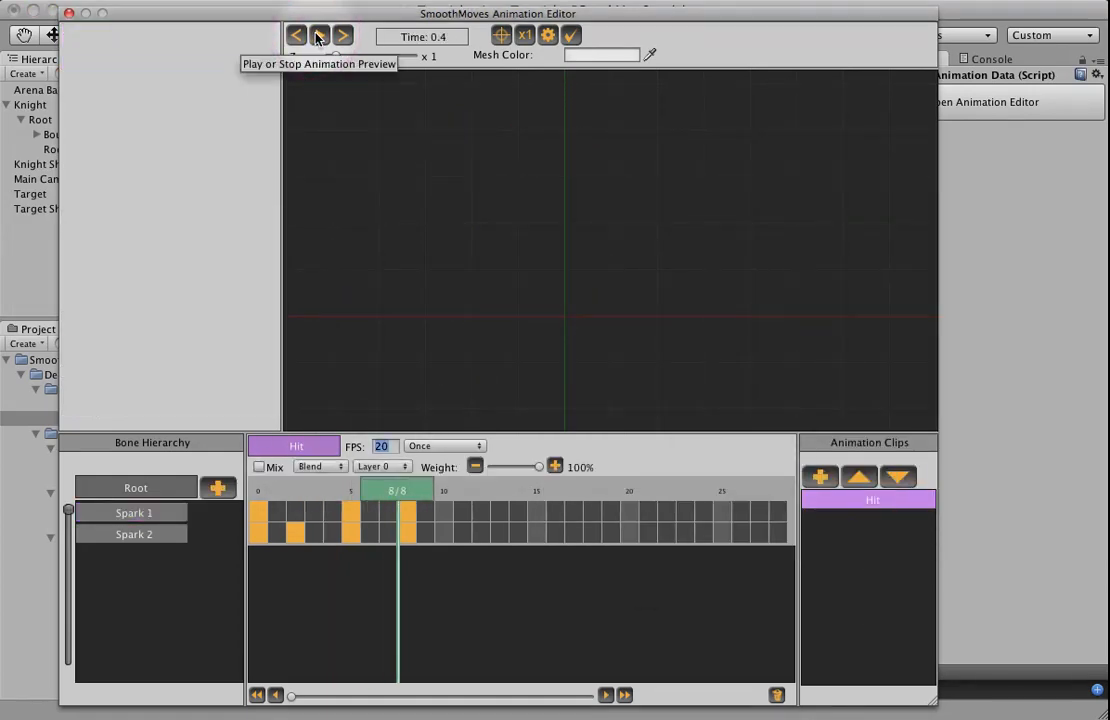
{"action": "left_click", "coordinate": [319, 35]}
{"action": "left_click", "coordinate": [319, 35]}
{"action": "left_click", "coordinate": [319, 35]}
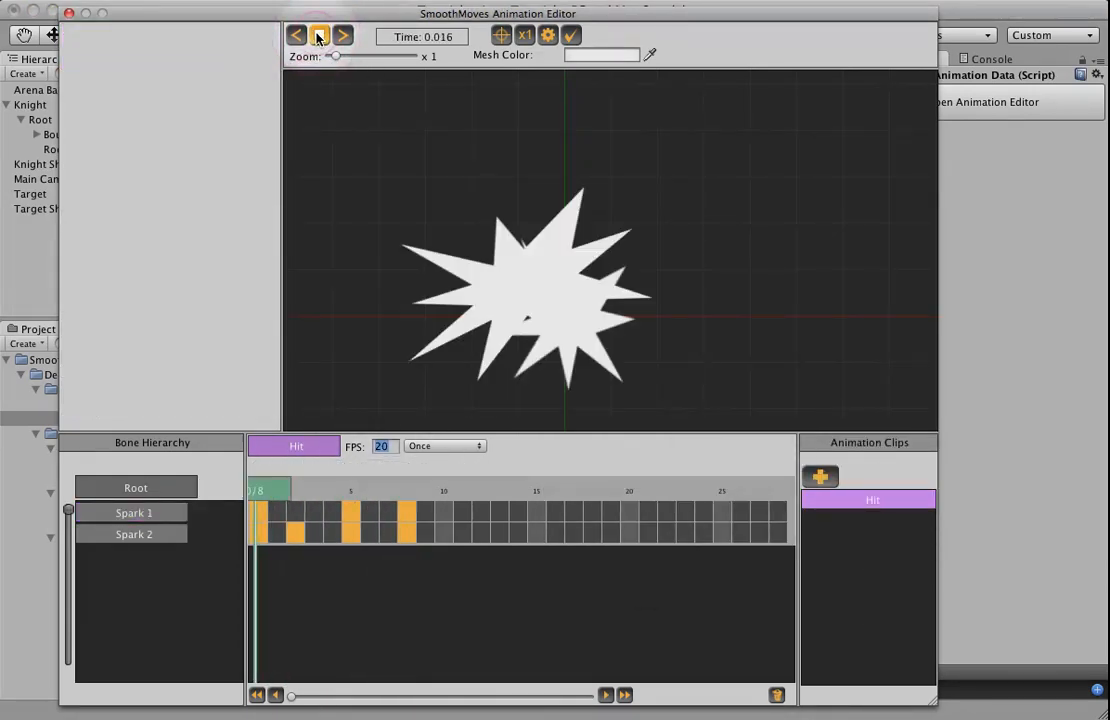
Replay the Hit animation preview and close the animation editor
{"action": "left_click", "coordinate": [323, 38]}
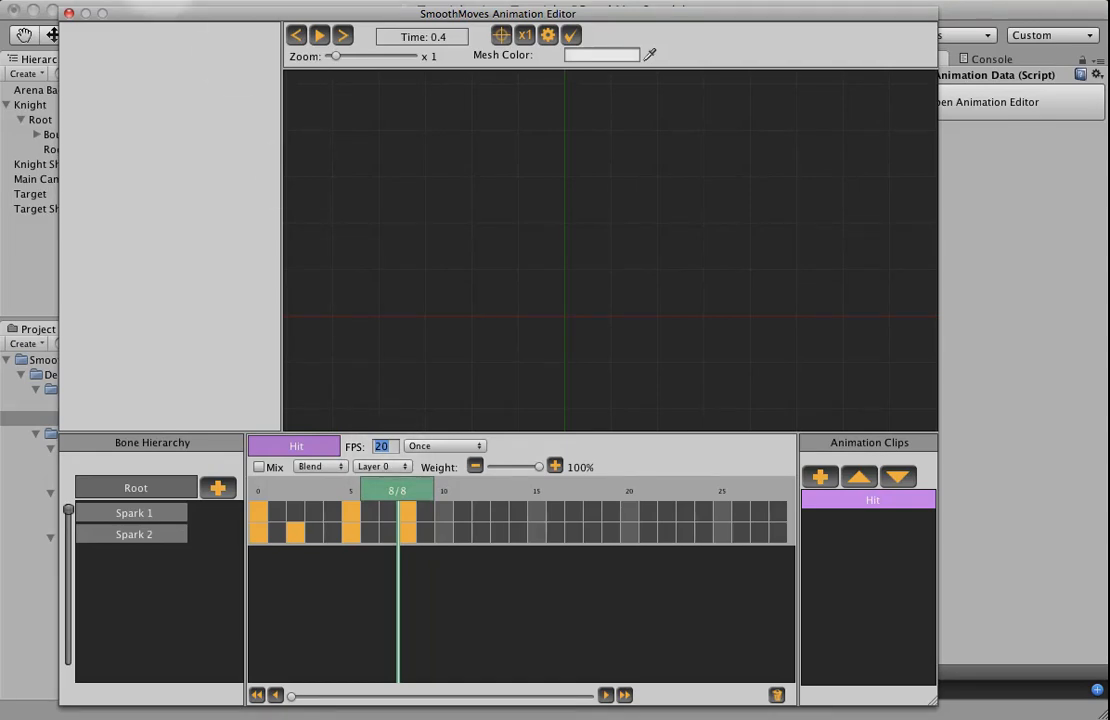
{"action": "left_click", "coordinate": [69, 14]}
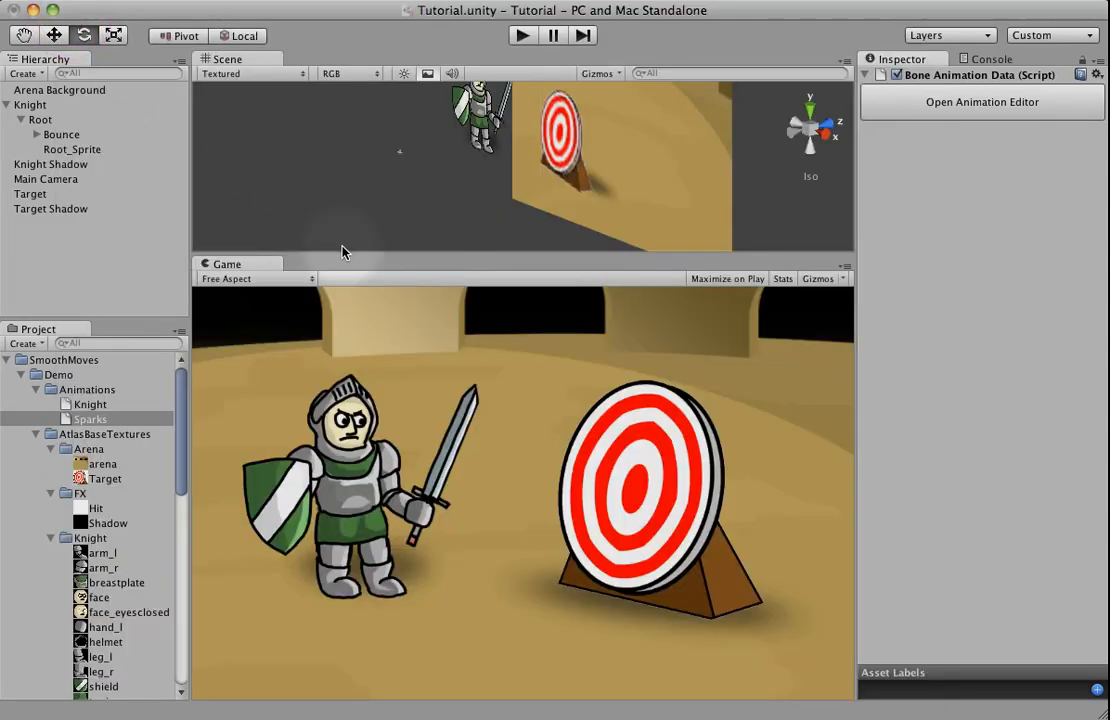
Create an empty game object at the scene's top level and name it Sparks
{"action": "left_click", "coordinate": [165, 268]}
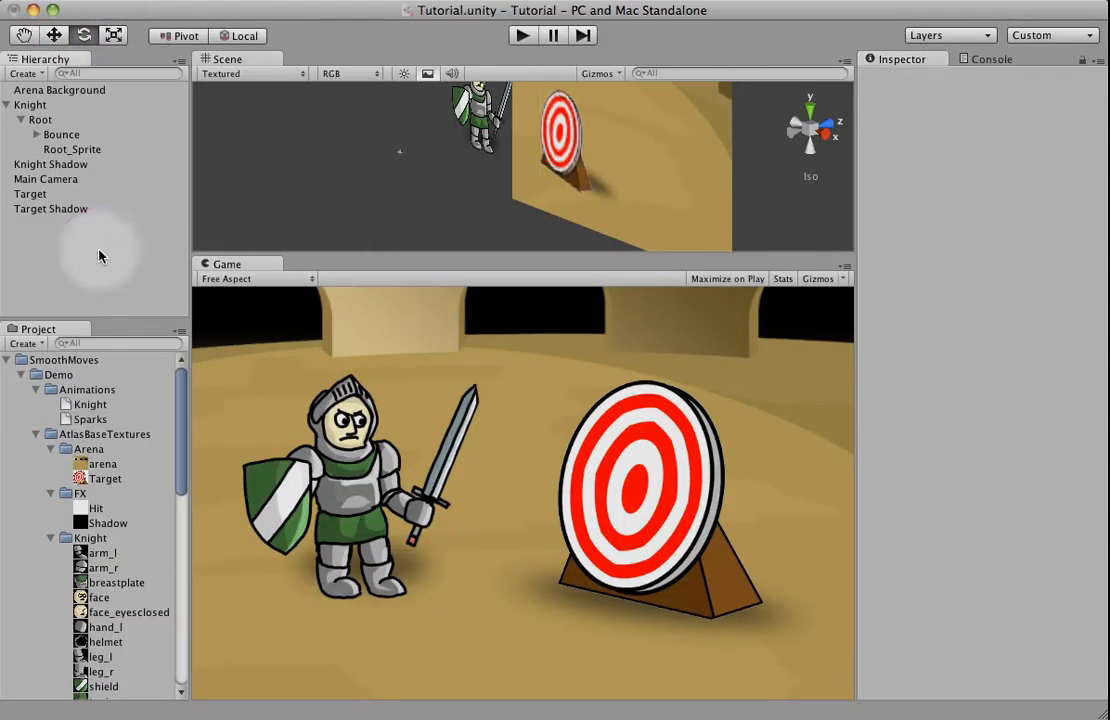
{"action": "key", "text": "ctrl+shift+n"}
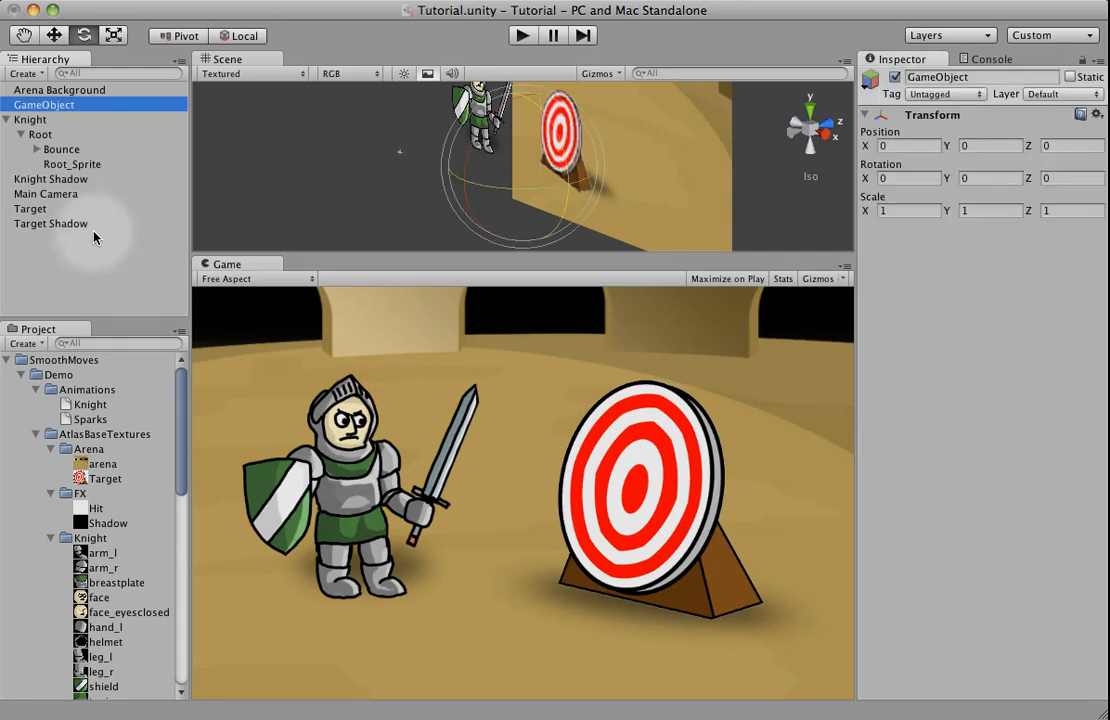
{"action": "left_click", "coordinate": [977, 80]}
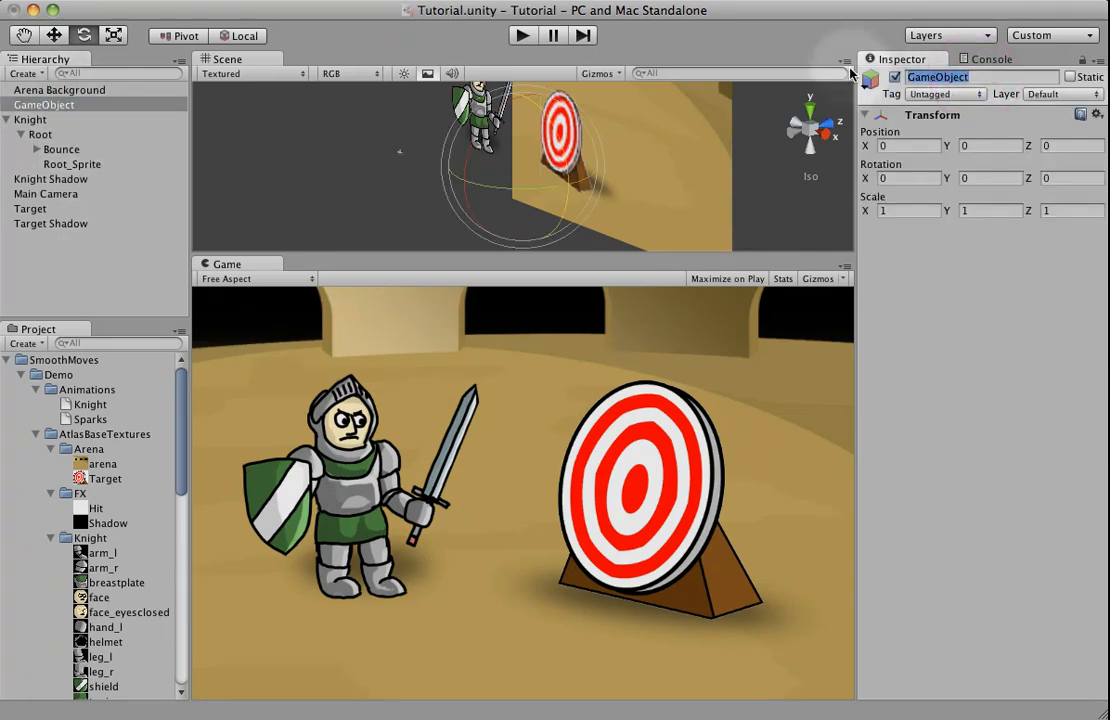
{"action": "left_click", "coordinate": [980, 77]}
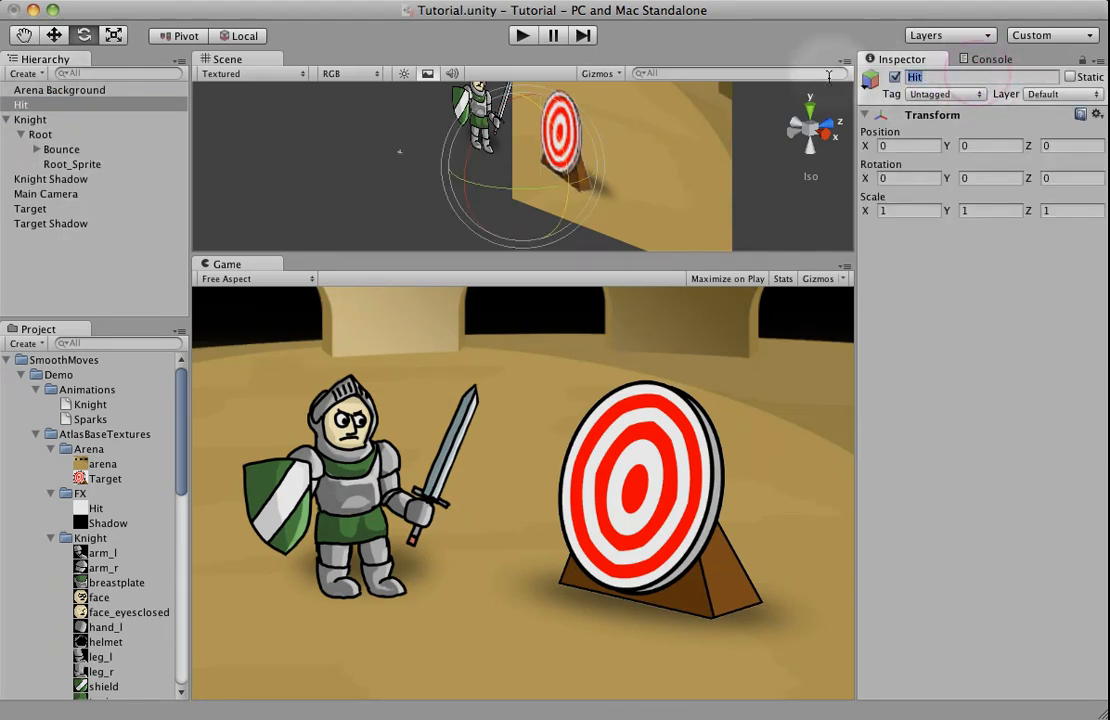
{"action": "type", "text": "Sparks"}
{"action": "key", "text": "Return"}
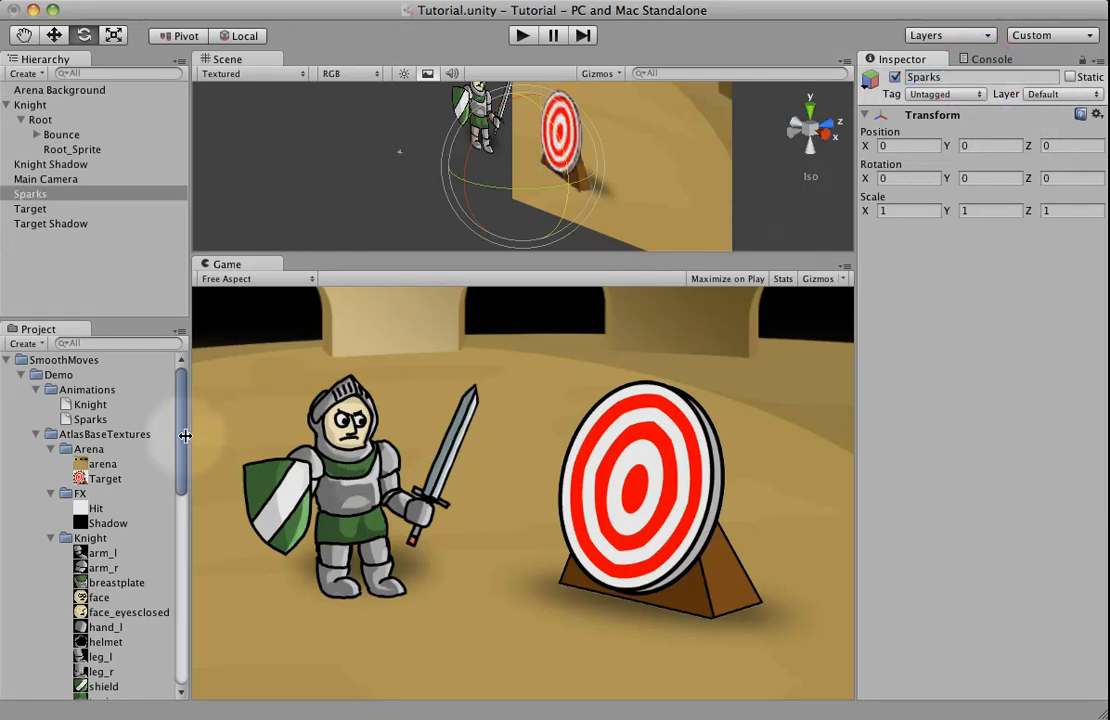
Add the BoneAnimation script to the Sparks object and assign the Sparks animation asset as its Animation Data
{"action": "left_click_drag", "start_coordinate": [182, 434], "coordinate": [164, 641]}
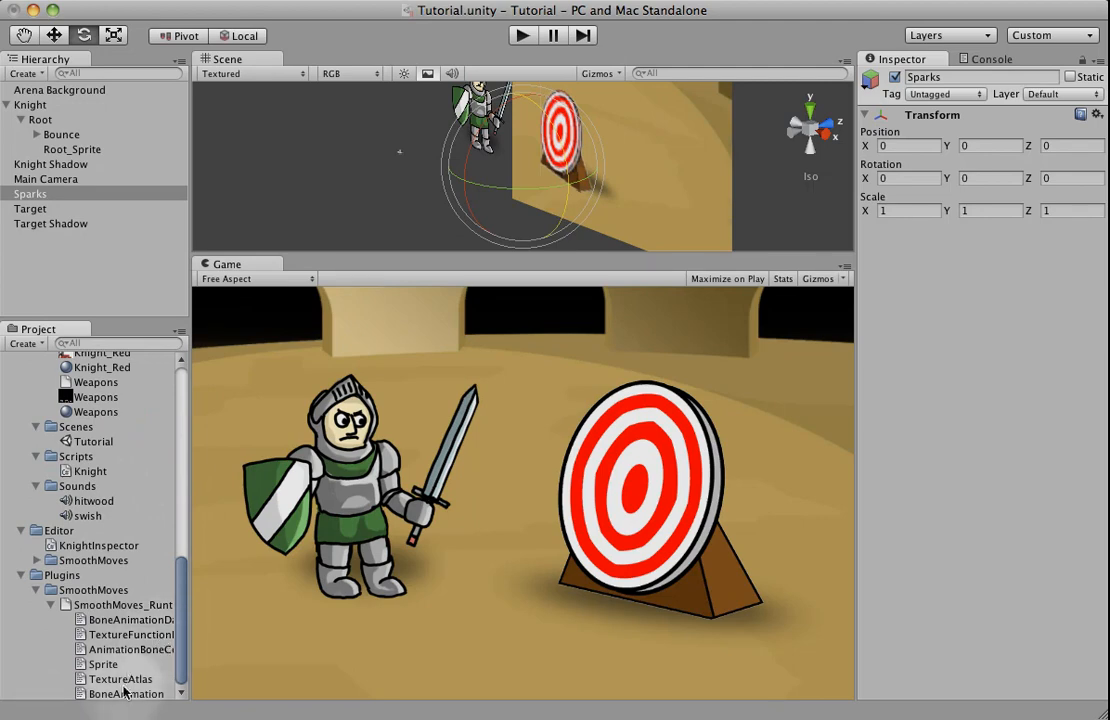
{"action": "left_click_drag", "start_coordinate": [124, 692], "coordinate": [940, 455]}
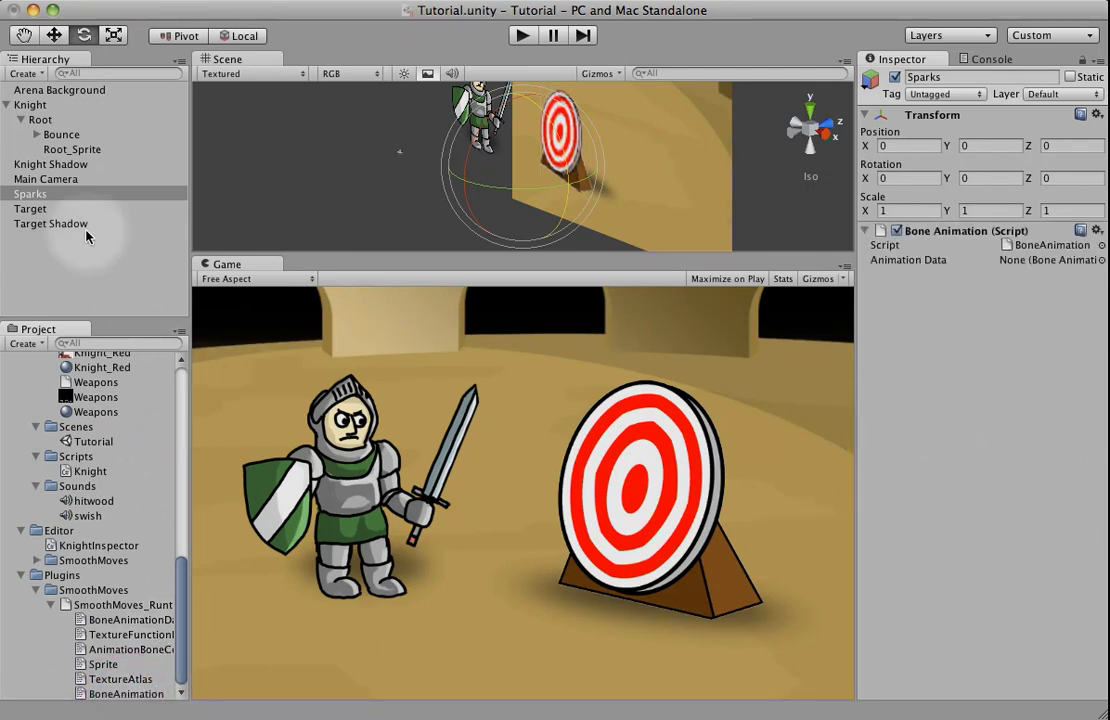
{"action": "scroll", "coordinate": [86, 408], "scroll_direction": "up", "scroll_amount": 10}
{"action": "scroll", "coordinate": [86, 408], "scroll_direction": "up", "scroll_amount": 5}
{"action": "left_click_drag", "start_coordinate": [90, 419], "coordinate": [1016, 263]}
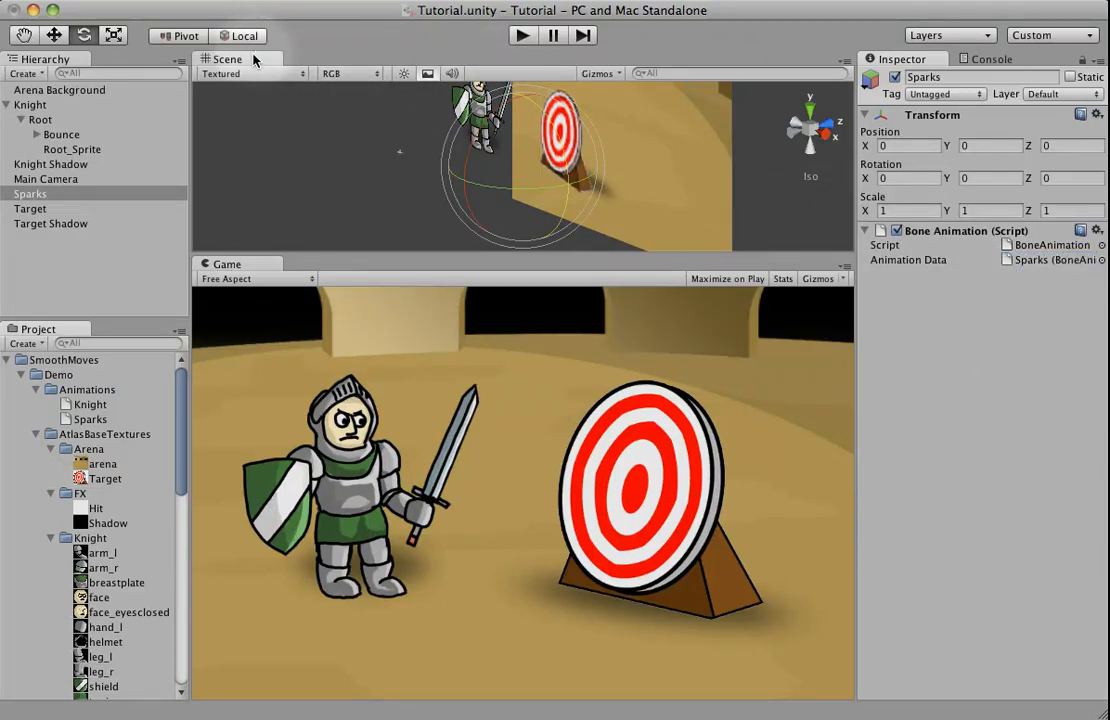
Dock the Scene view as a tab beside the Game view and update all SmoothMoves bone animations
{"action": "left_click_drag", "start_coordinate": [256, 63], "coordinate": [336, 271]}
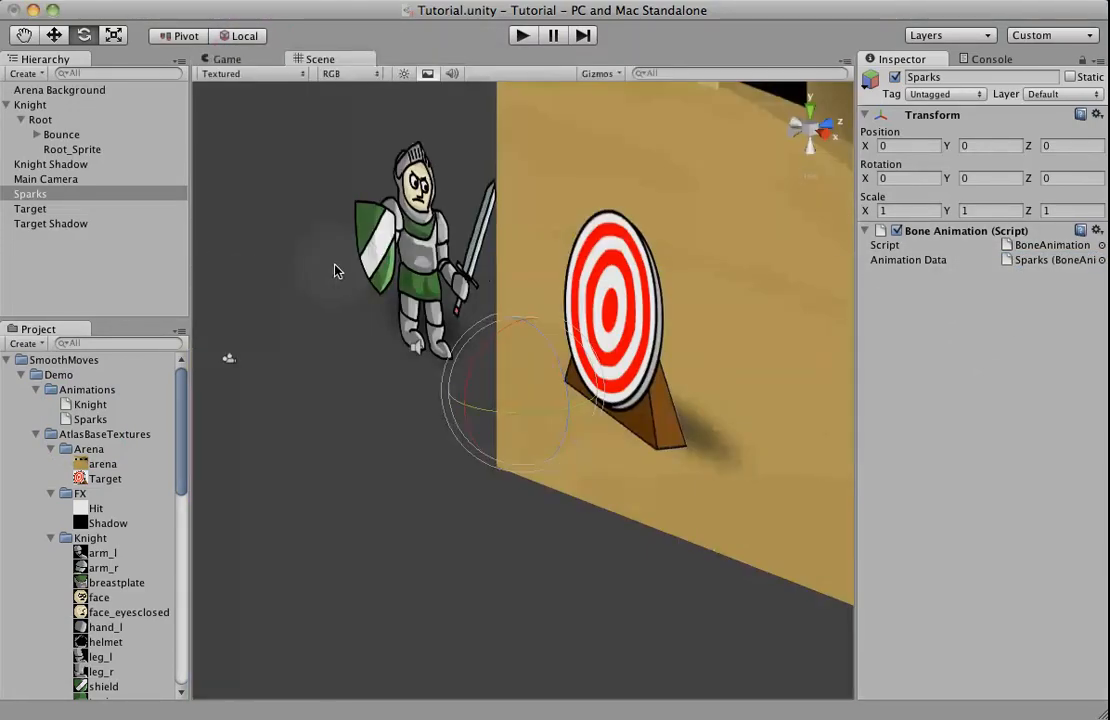
{"action": "left_click", "coordinate": [262, 0]}
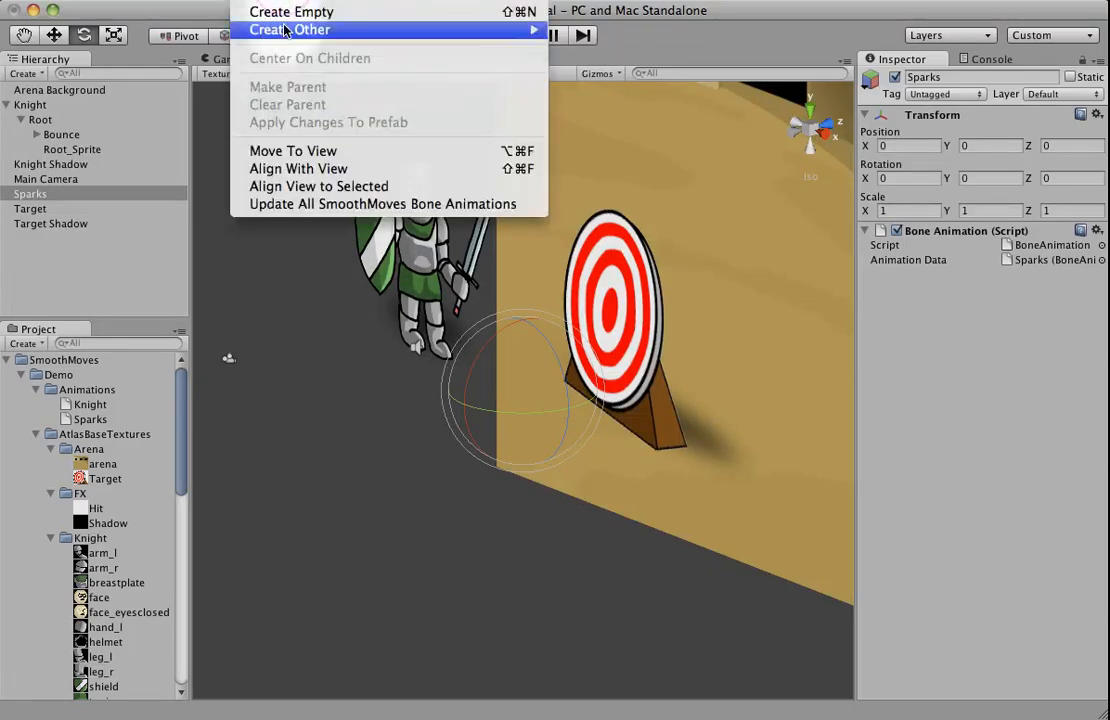
{"action": "left_click", "coordinate": [289, 203]}
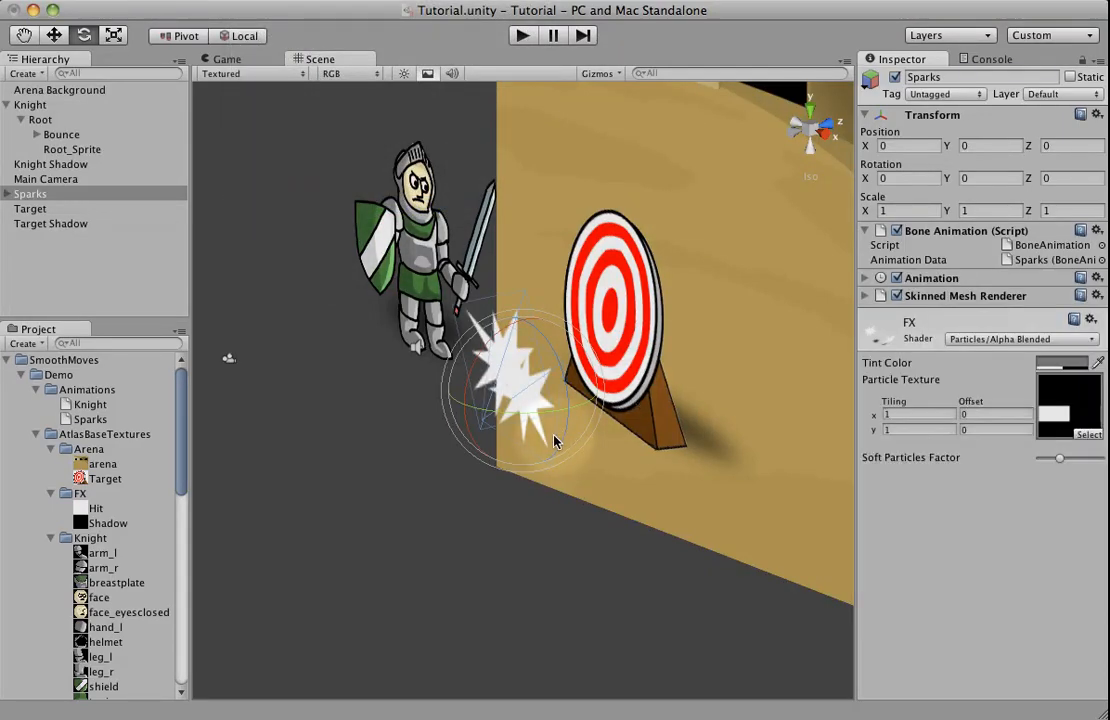
Move the Sparks object straight down to a Y position of about -335, well below the knight and target
{"action": "left_click", "coordinate": [54, 35]}
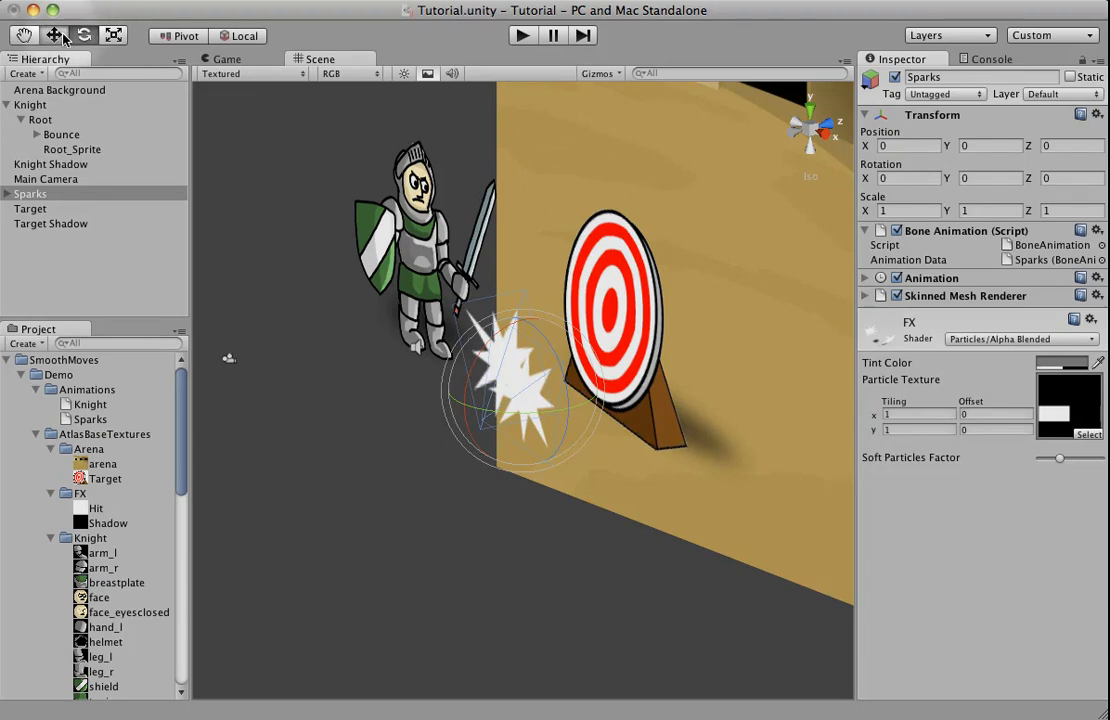
{"action": "left_click_drag", "start_coordinate": [390, 437], "coordinate": [637, 441], "text": "alt"}
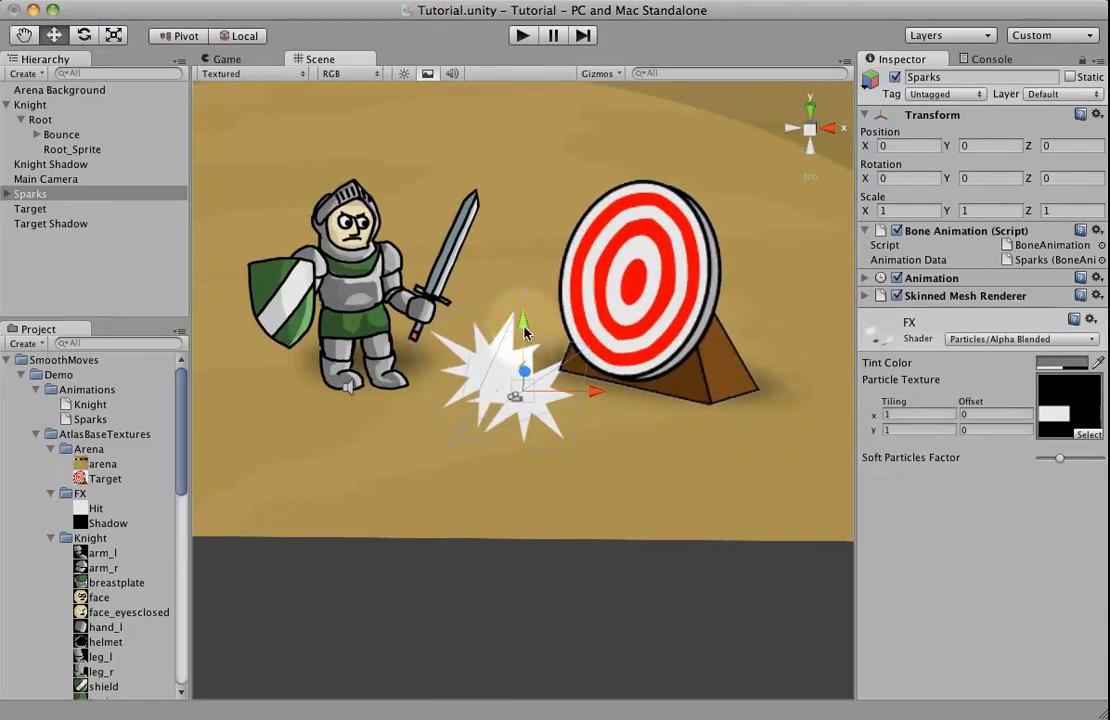
{"action": "left_click_drag", "start_coordinate": [518, 328], "coordinate": [521, 515]}
{"action": "left_click_drag", "start_coordinate": [738, 496], "coordinate": [667, 434], "text": "alt"}
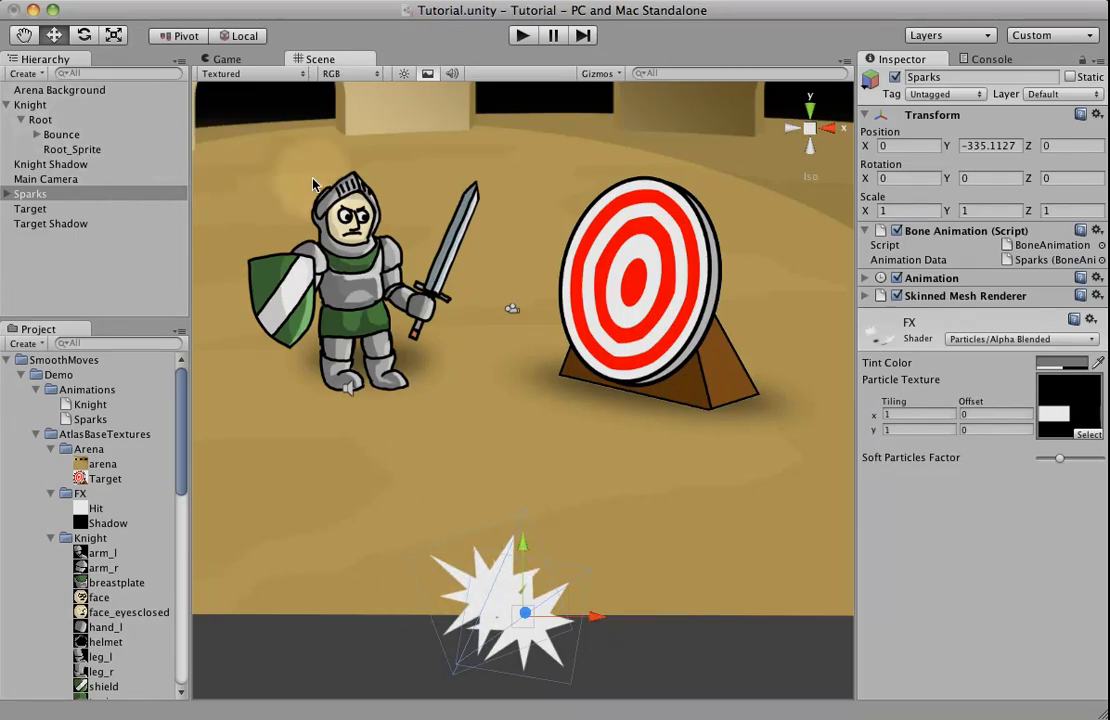
Switch to MonoDevelop and declare "public BoneAnimation sparks;" below the knightShadow variable in Knight.cs
{"action": "key", "text": "super+Tab"}
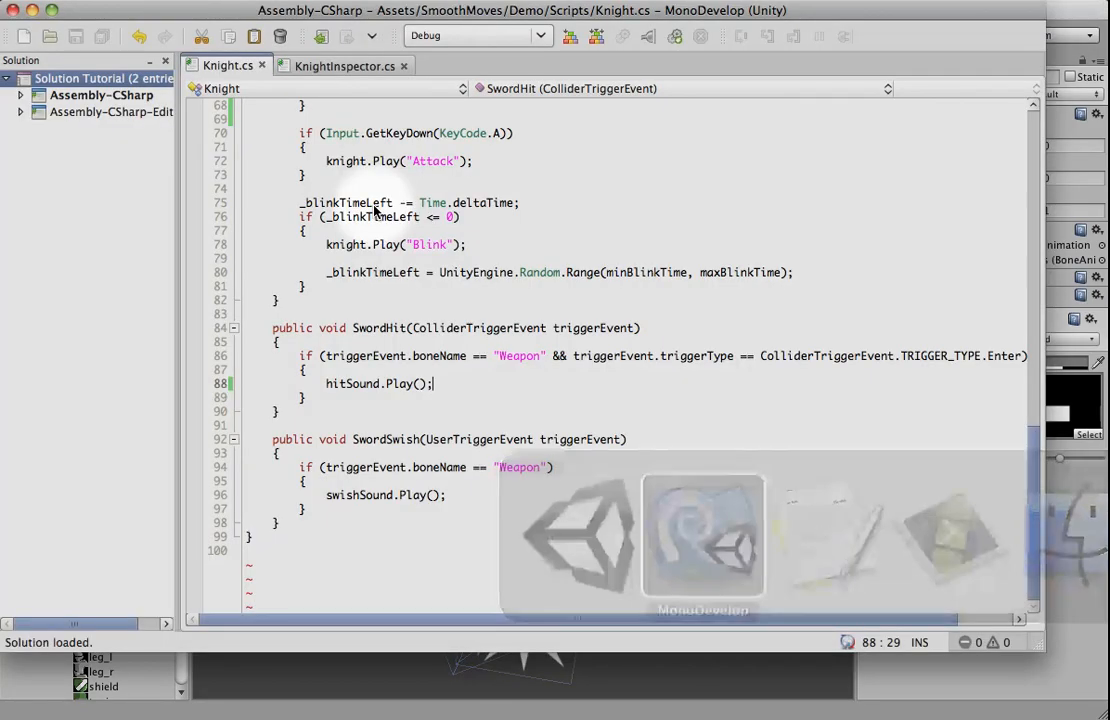
{"action": "scroll", "coordinate": [446, 210], "scroll_direction": "up", "scroll_amount": 10}
{"action": "scroll", "coordinate": [442, 248], "scroll_direction": "up", "scroll_amount": 12}
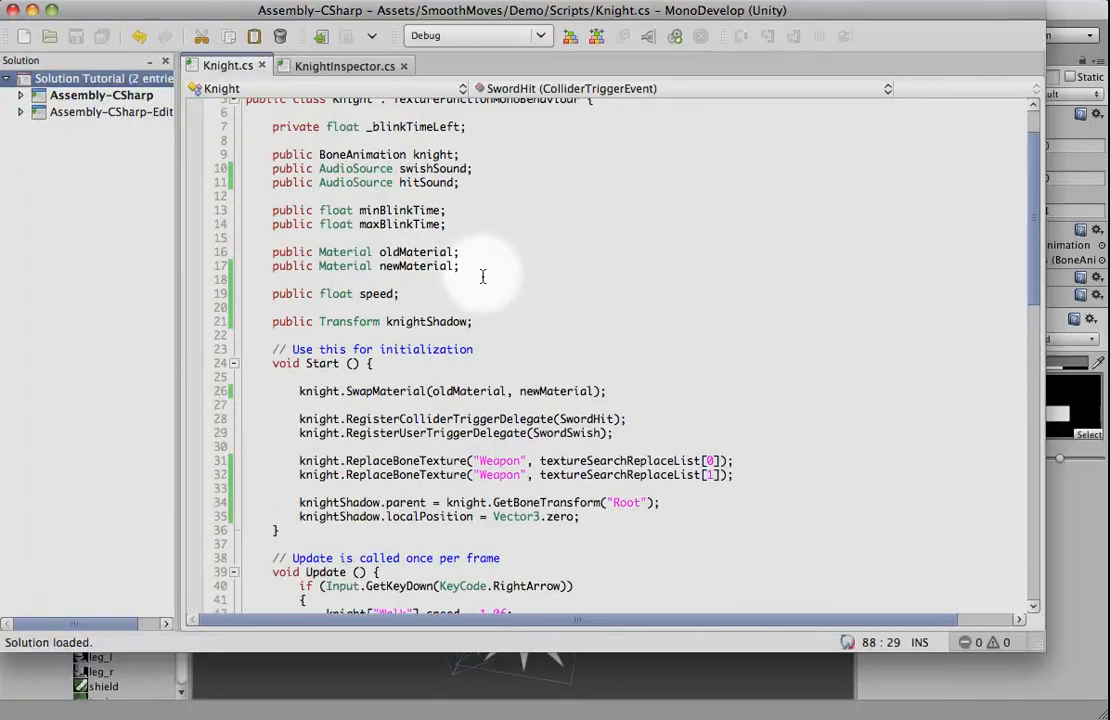
{"action": "left_click", "coordinate": [489, 320]}
{"action": "key", "text": "Return"}
{"action": "key", "text": "Return"}
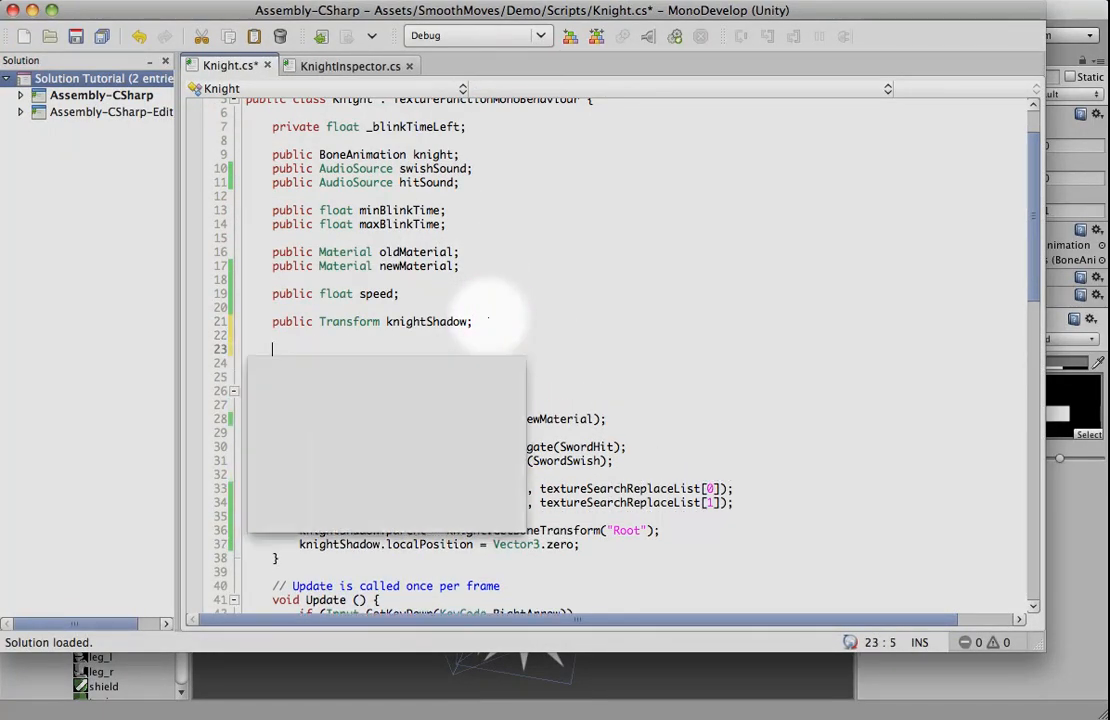
{"action": "type", "text": "public Bone"}
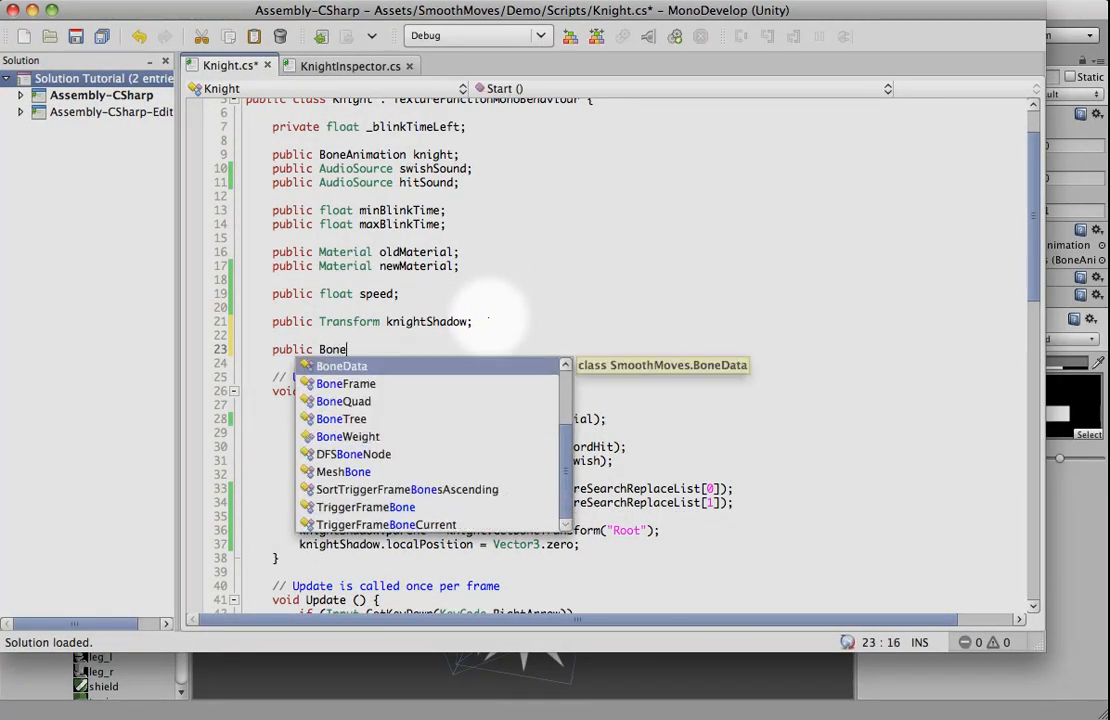
{"action": "type", "text": "Animation sparks;"}
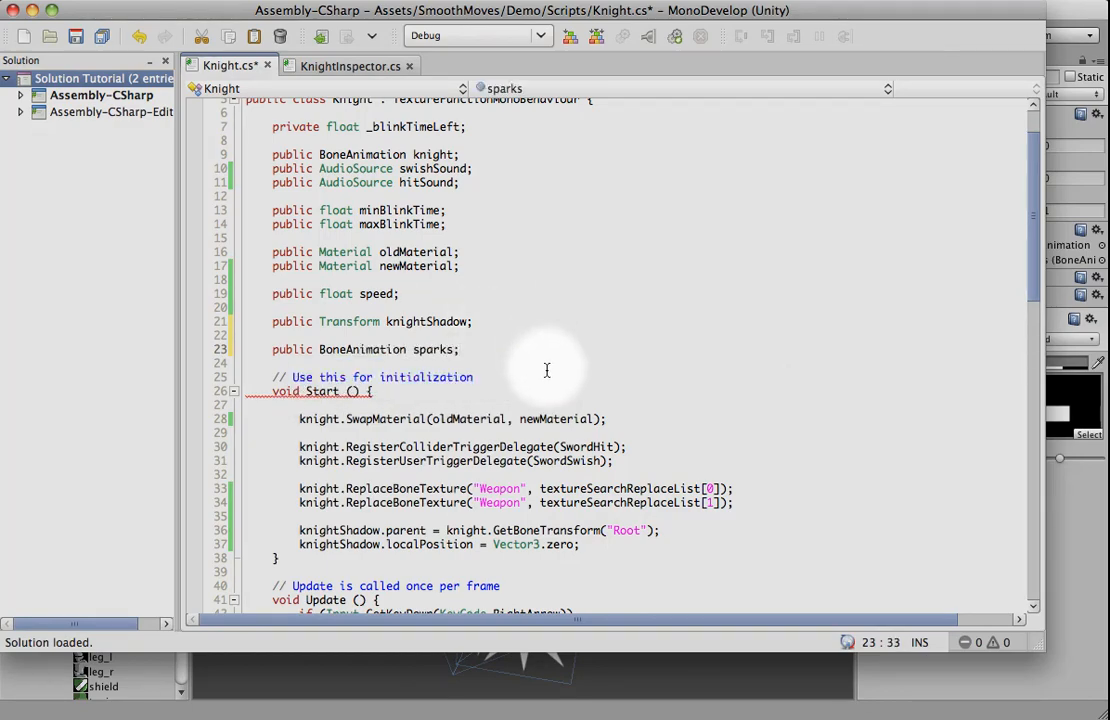
After hitSound.Play() in SwordHit, add "sparks.mLocalTransform.position = triggerEvent.otherColliderClosestPointToBone;" to place the sparks at the contact point
{"action": "scroll", "coordinate": [545, 368], "scroll_direction": "down", "scroll_amount": 18}
{"action": "scroll", "coordinate": [546, 366], "scroll_direction": "down", "scroll_amount": 3}
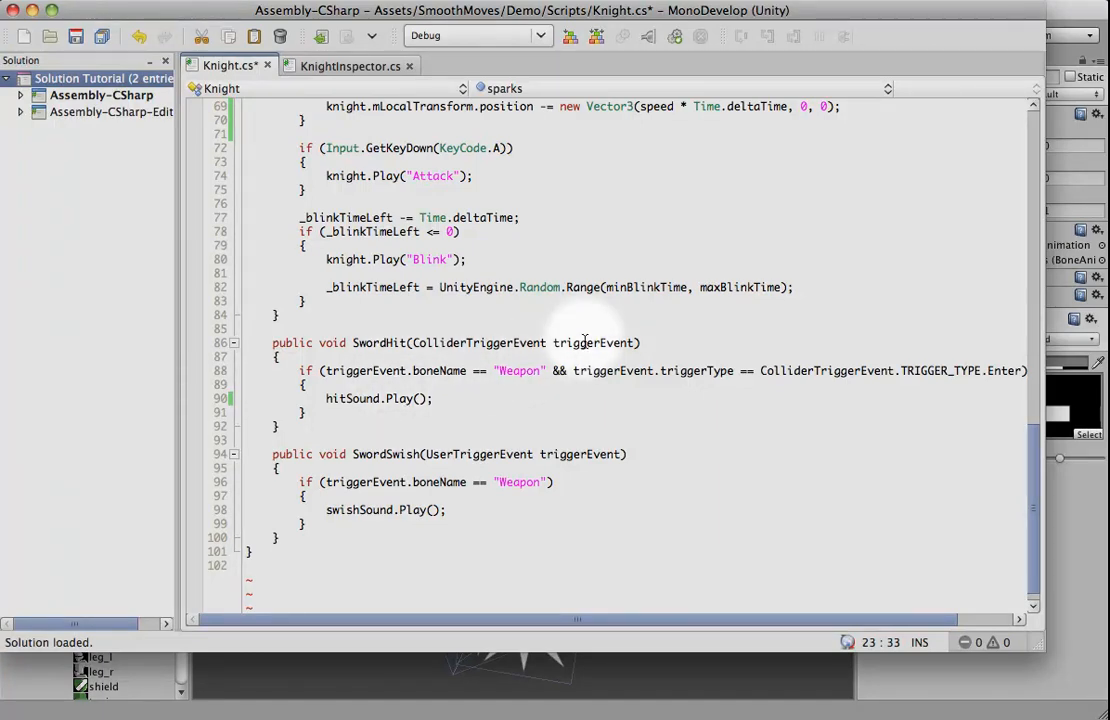
{"action": "left_click", "coordinate": [466, 402]}
{"action": "key", "text": "Return"}
{"action": "key", "text": "Return"}
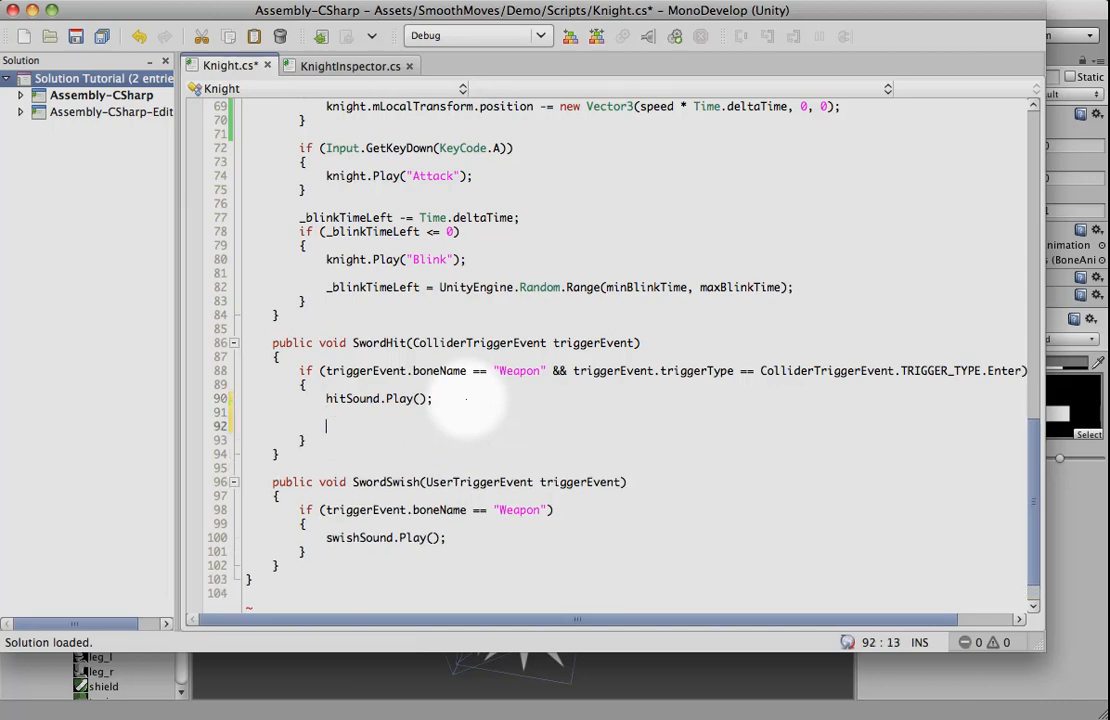
{"action": "type", "text": "sparks."}
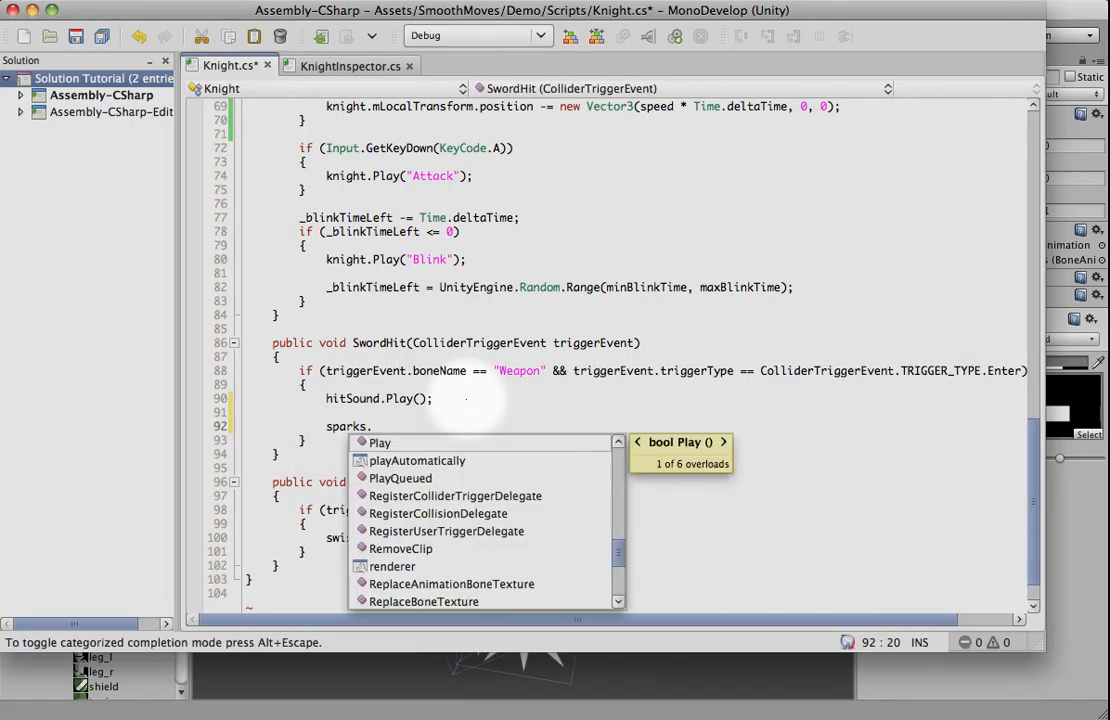
{"action": "type", "text": "mL"}
{"action": "key", "text": "Return"}
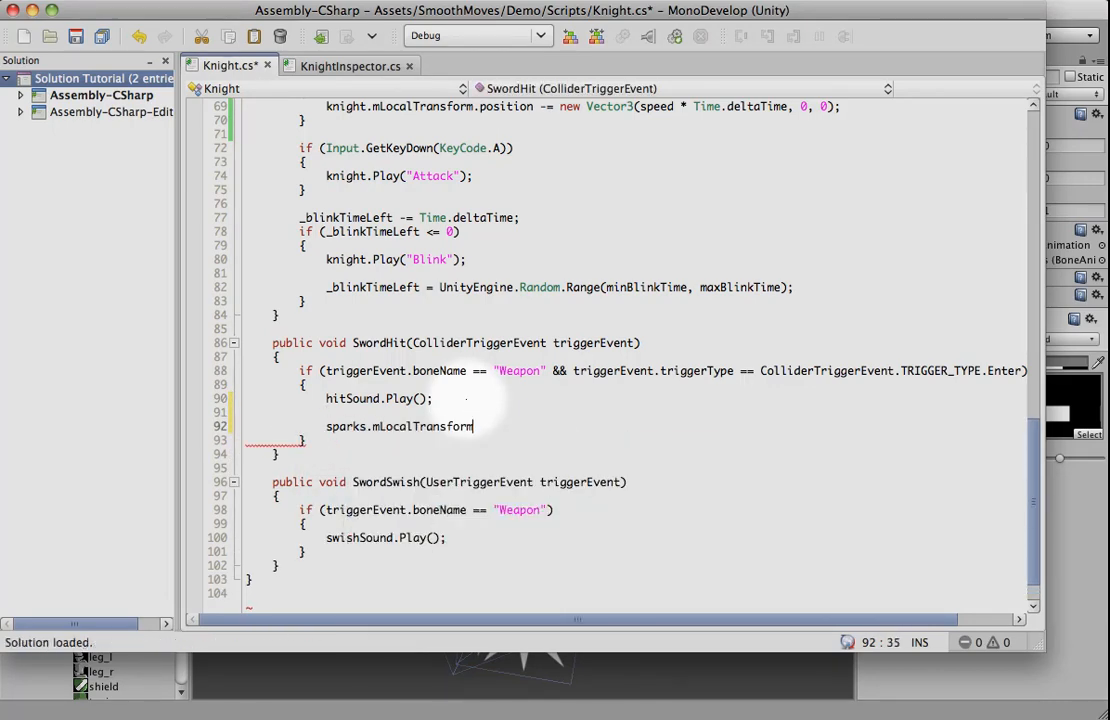
{"action": "type", "text": ".pos"}
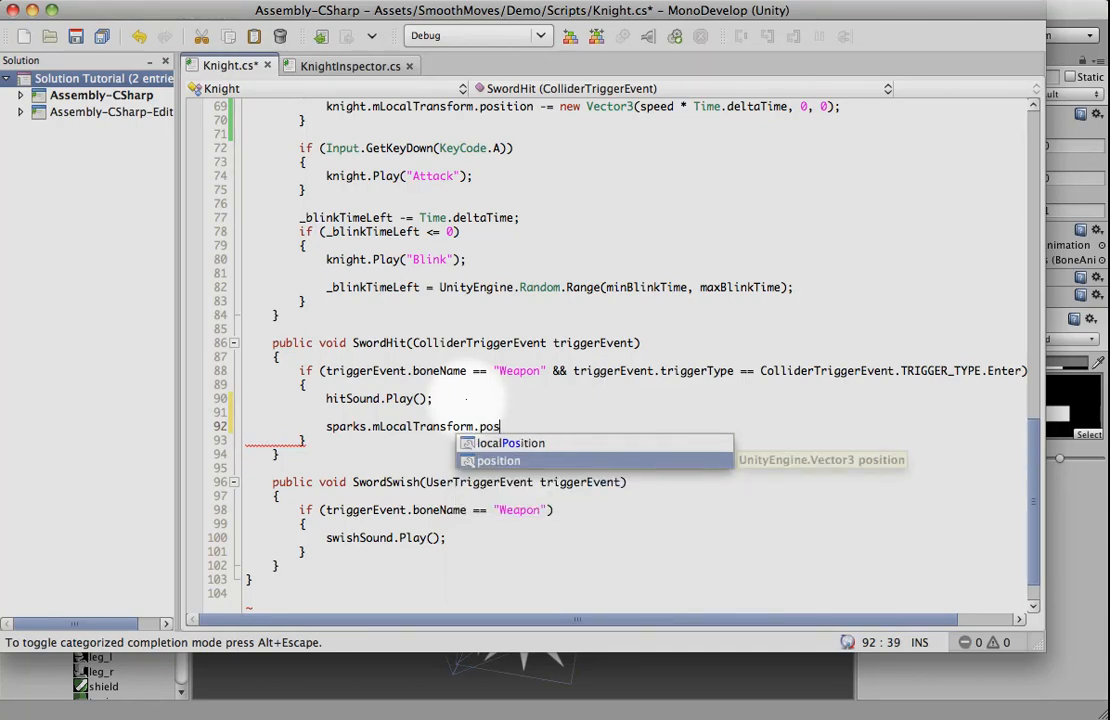
{"action": "type", "text": "ition = tri"}
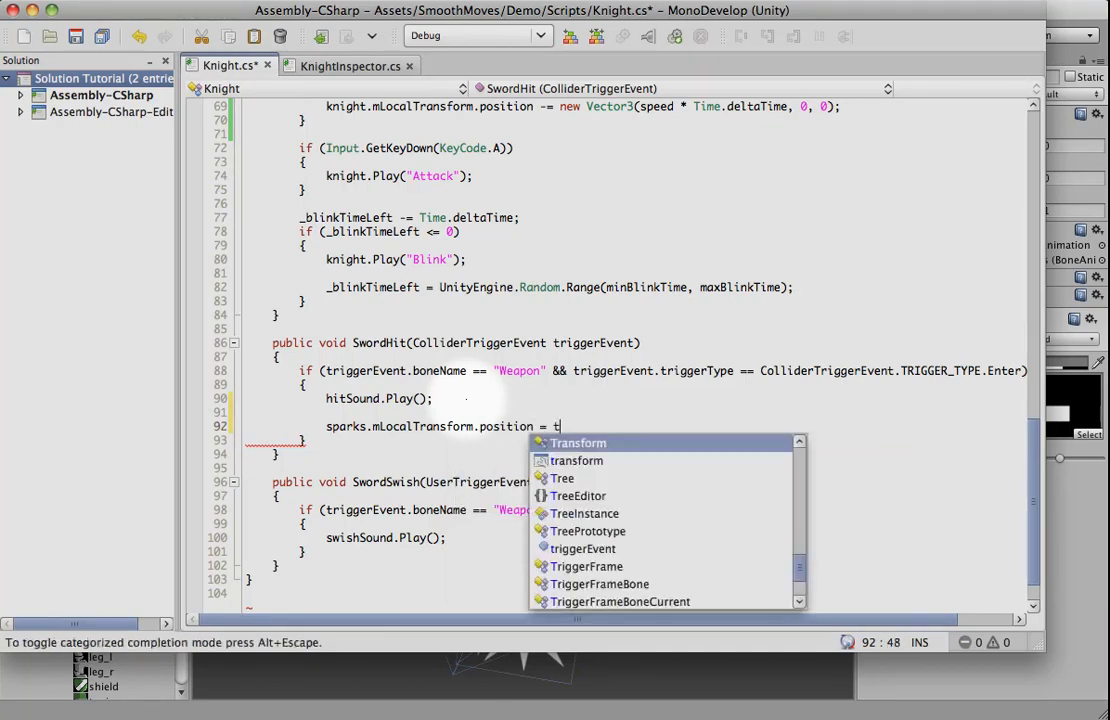
{"action": "key", "text": "BackSpace"}
{"action": "type", "text": "rigg"}
{"action": "key", "text": "Return"}
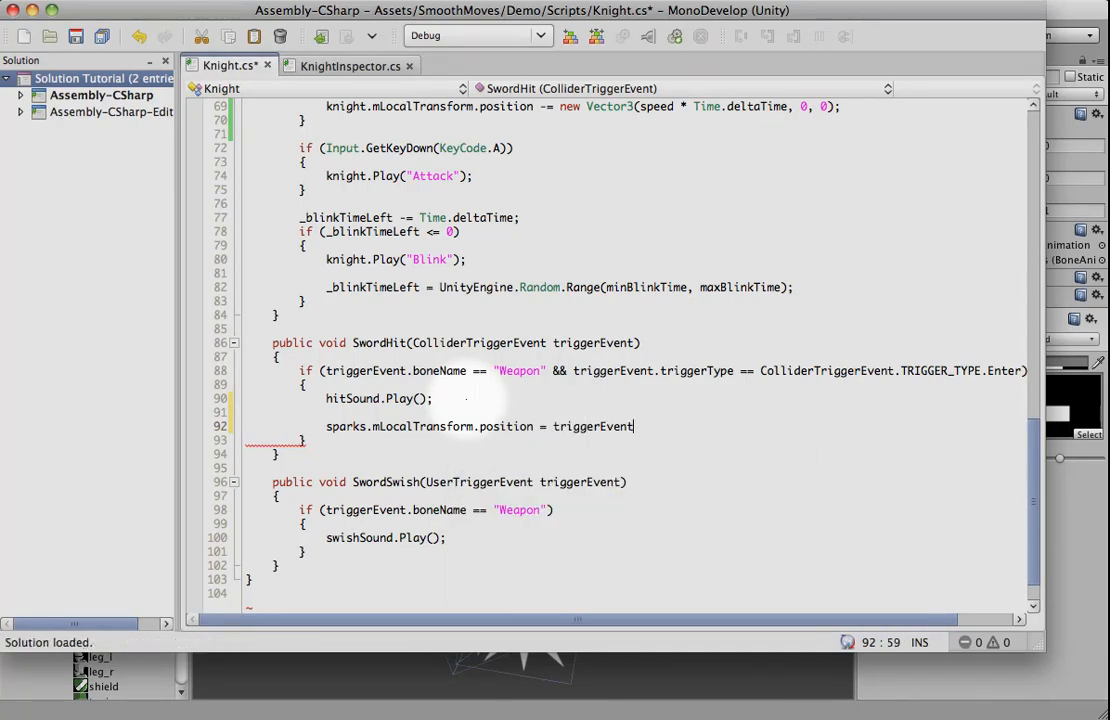
{"action": "type", "text": "."}
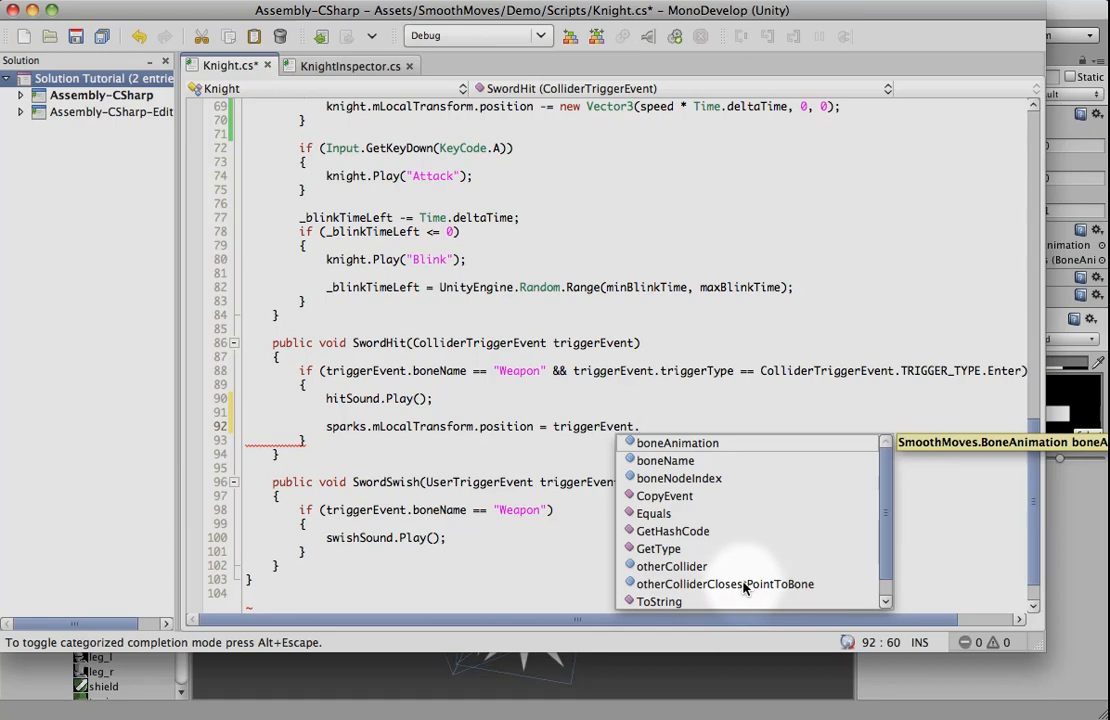
{"action": "left_click", "coordinate": [692, 586]}
{"action": "double_click", "coordinate": [692, 586]}
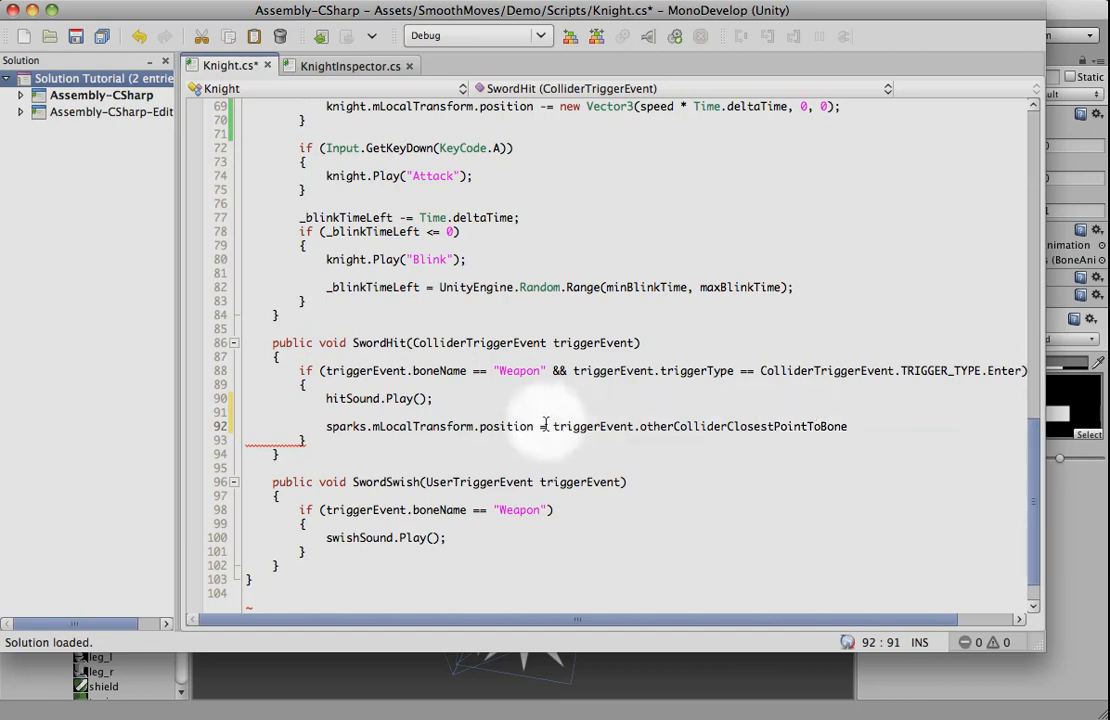
{"action": "type", "text": ";"}
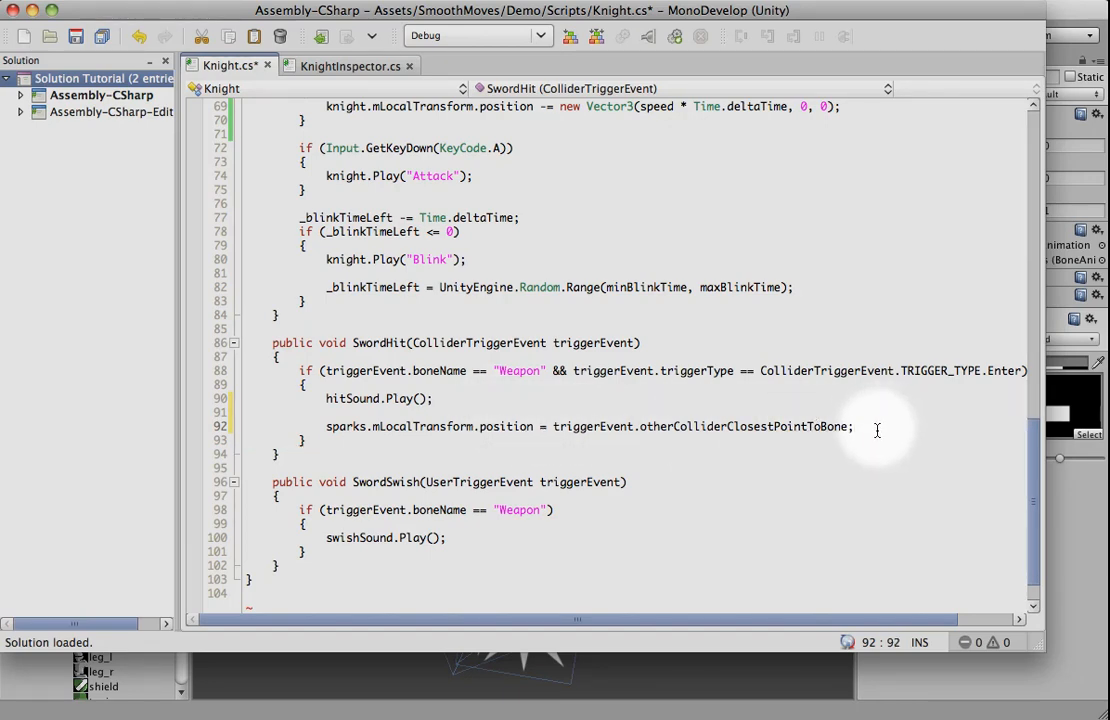
Add the line sparks.Play("Hit"); beneath the sparks position assignment and save Knight.cs
{"action": "key", "text": "Return"}
{"action": "type", "text": "spa"}
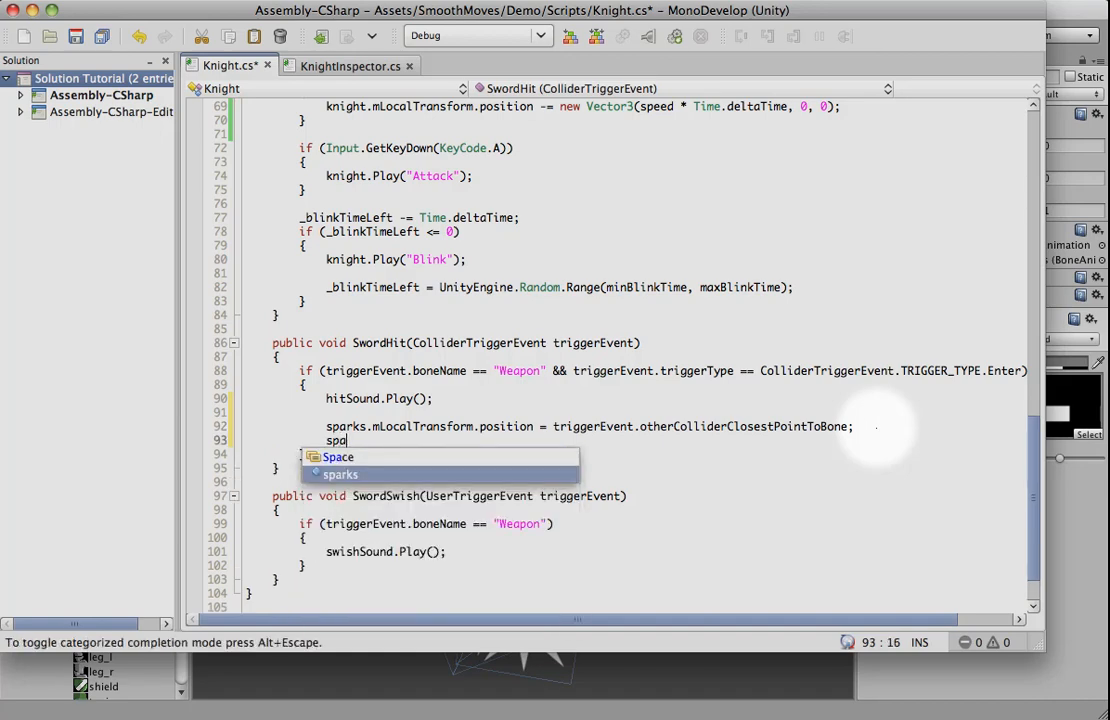
{"action": "type", "text": "rks.Pla"}
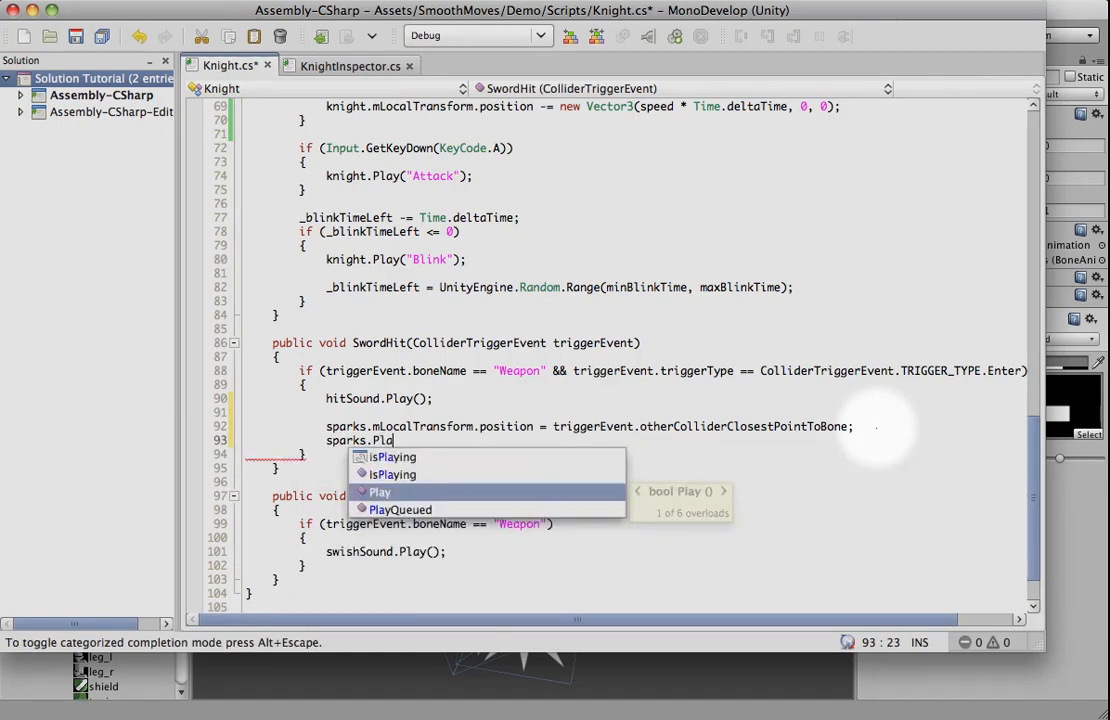
{"action": "type", "text": "y(\"Hit\""}
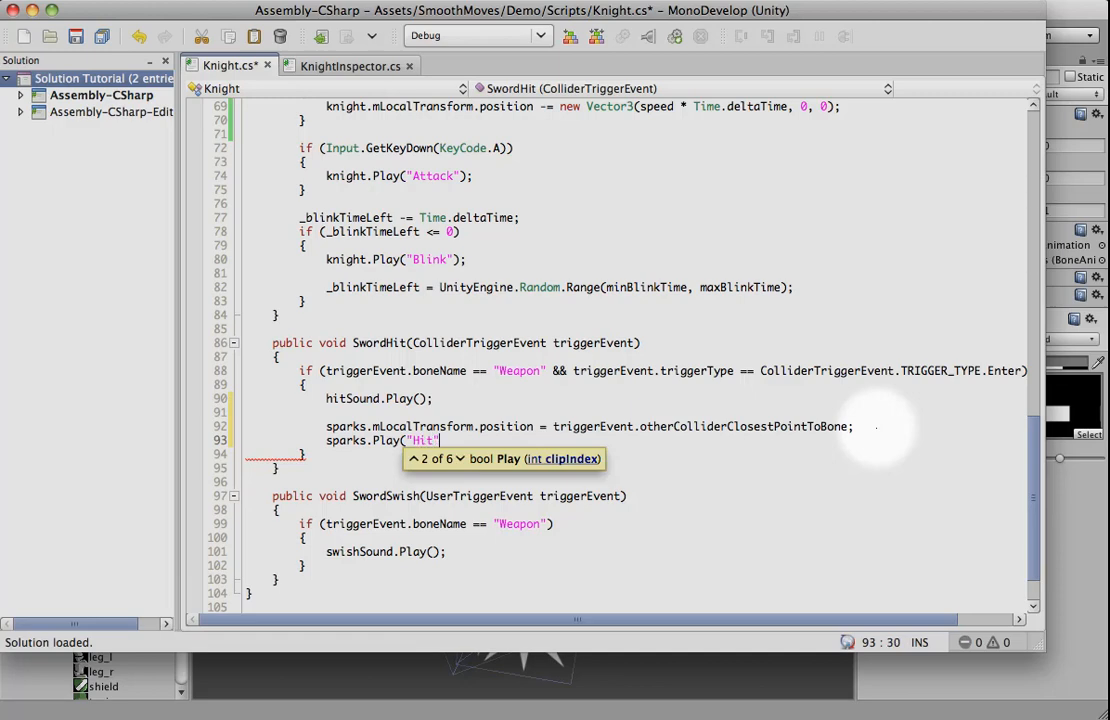
{"action": "type", "text": ");"}
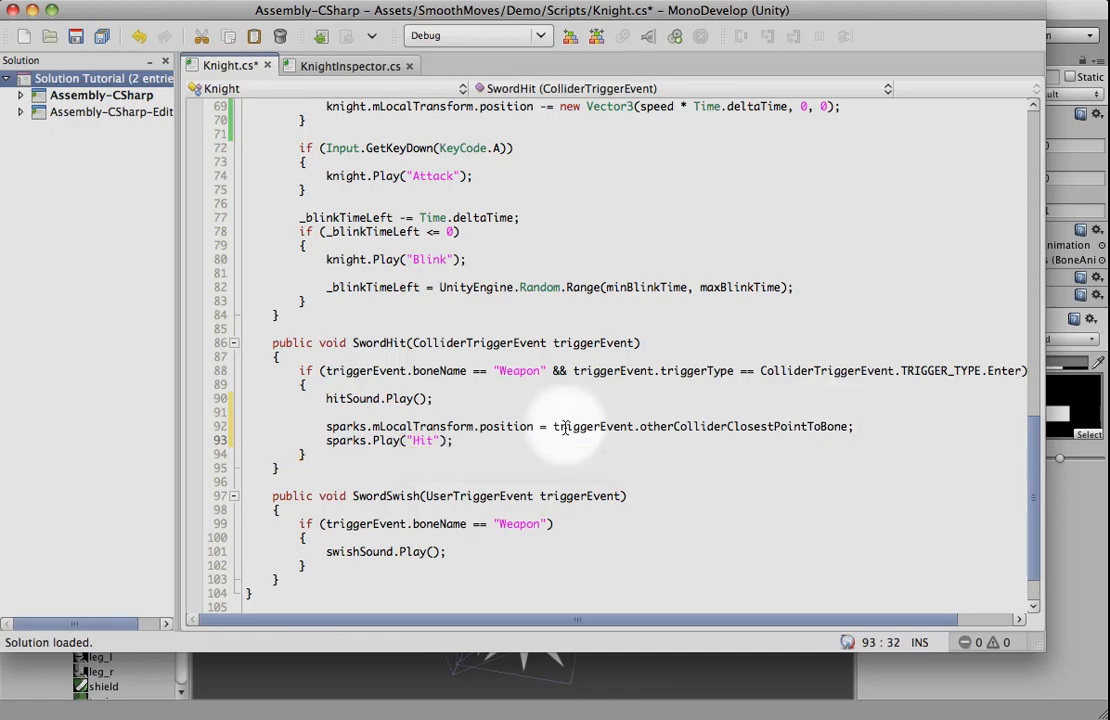
{"action": "left_click", "coordinate": [76, 36]}
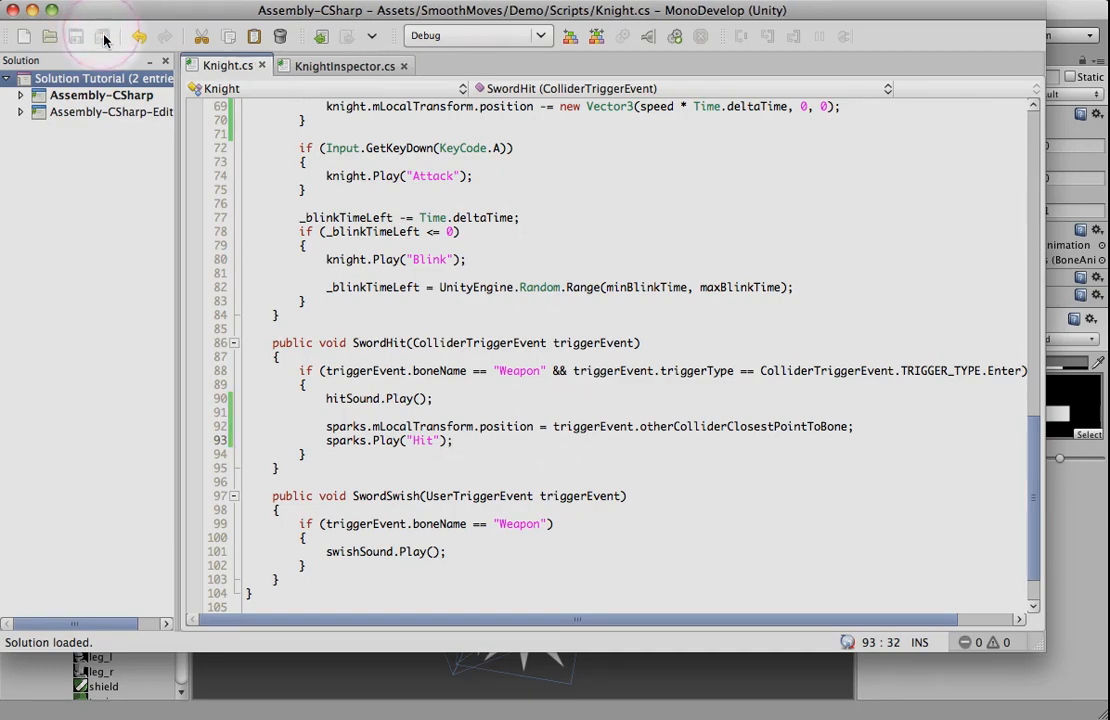